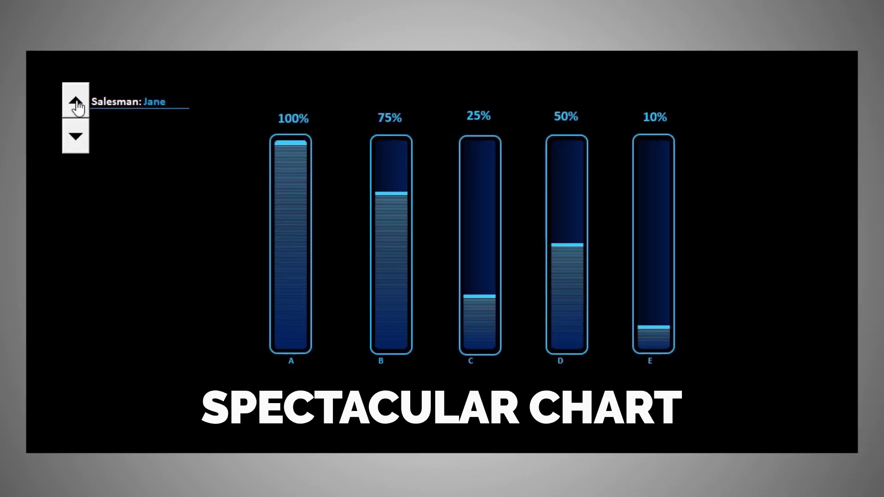
# Step through several salesmen in the finished chart to see how the five product bars respond.
pyautogui.click(77, 102)
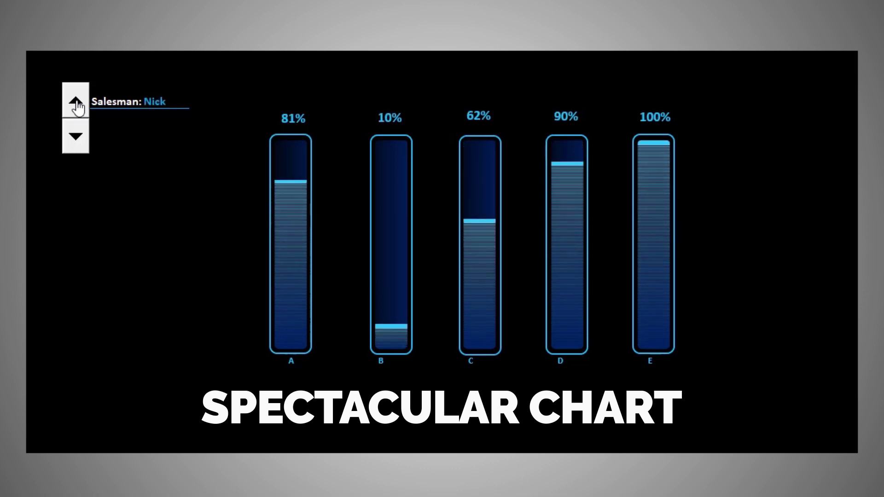
pyautogui.click(77, 103)
pyautogui.click(76, 103)
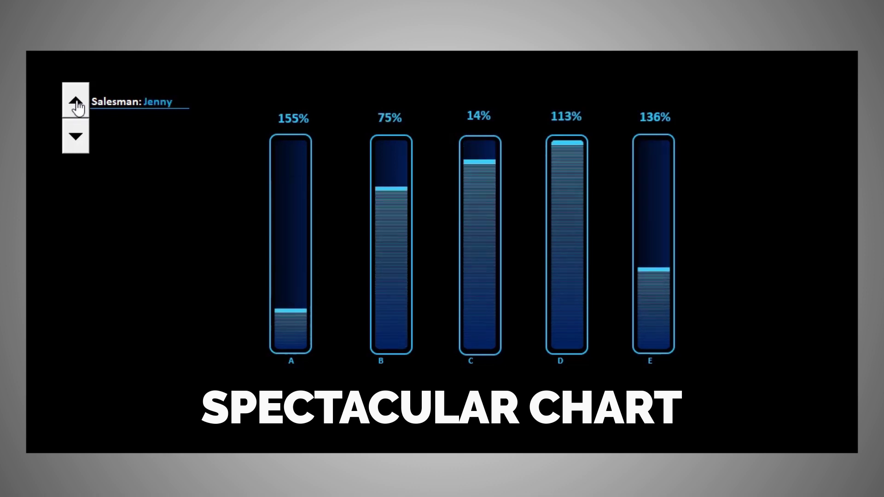
pyautogui.click(73, 137)
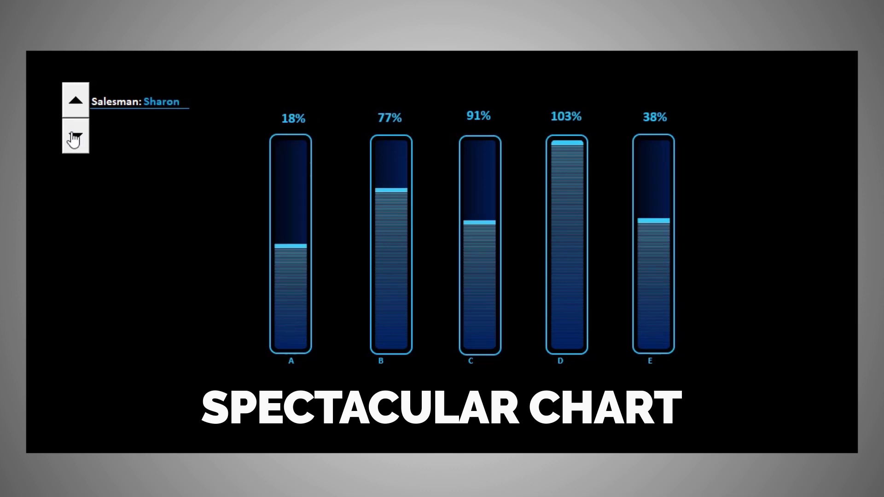
pyautogui.click(25, 156)
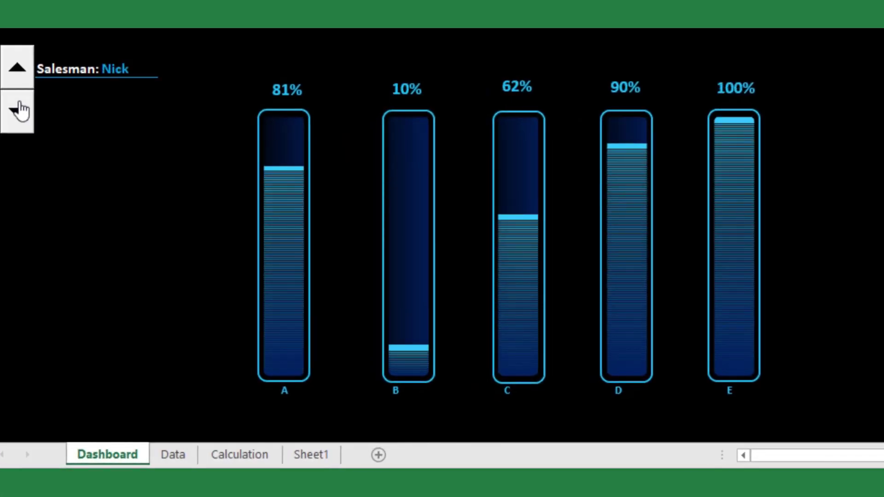
# Inspect the salesman name cell and the source table on the Data sheet, and return to the Dashboard sheet.
pyautogui.click(120, 70)
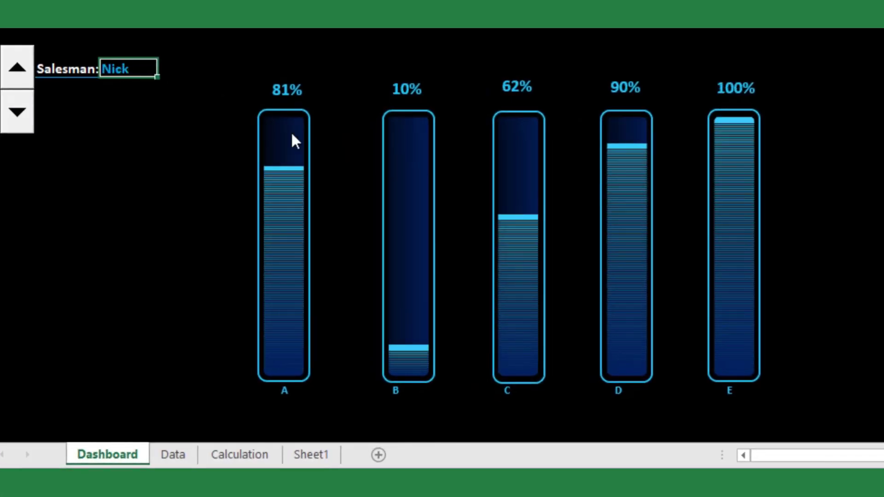
pyautogui.click(174, 455)
pyautogui.click(179, 121)
pyautogui.moveTo(53, 81); pyautogui.dragTo(520, 161)
pyautogui.click(98, 455)
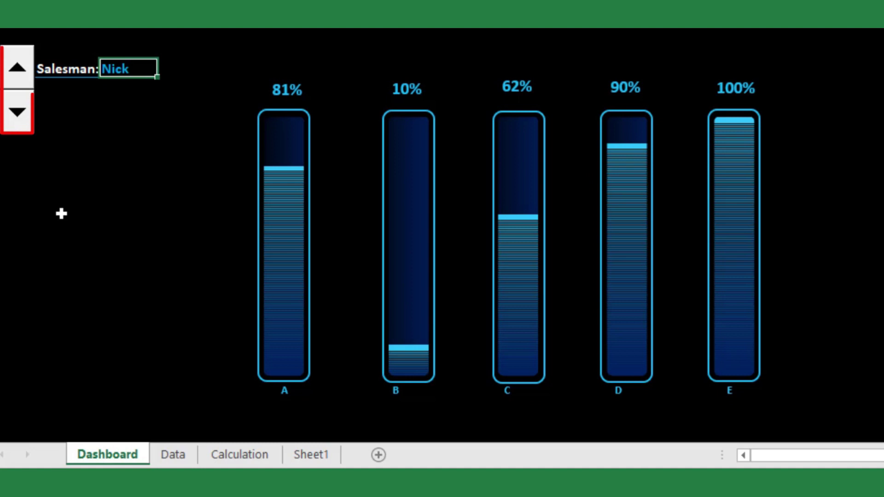
# Cycle the Dashboard's salesman selection backward and forward to examine the percentage labels and bar levels for each person.
pyautogui.click(17, 115)
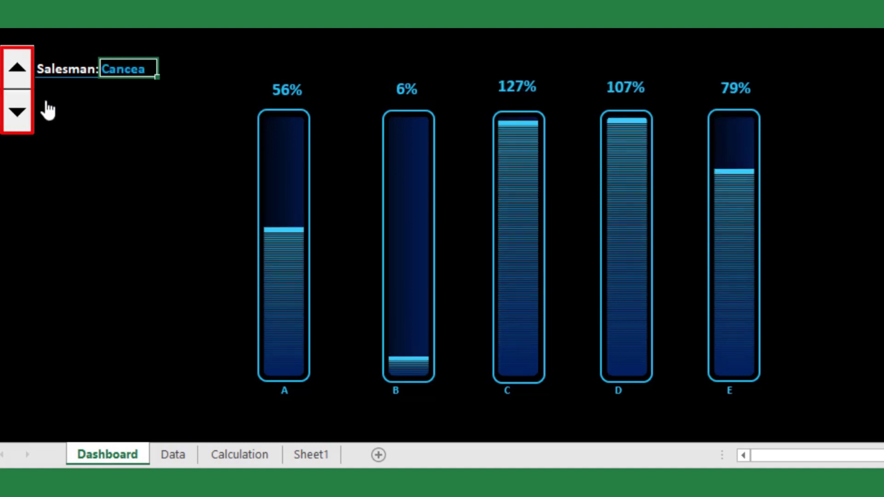
pyautogui.click(18, 83)
pyautogui.click(19, 84)
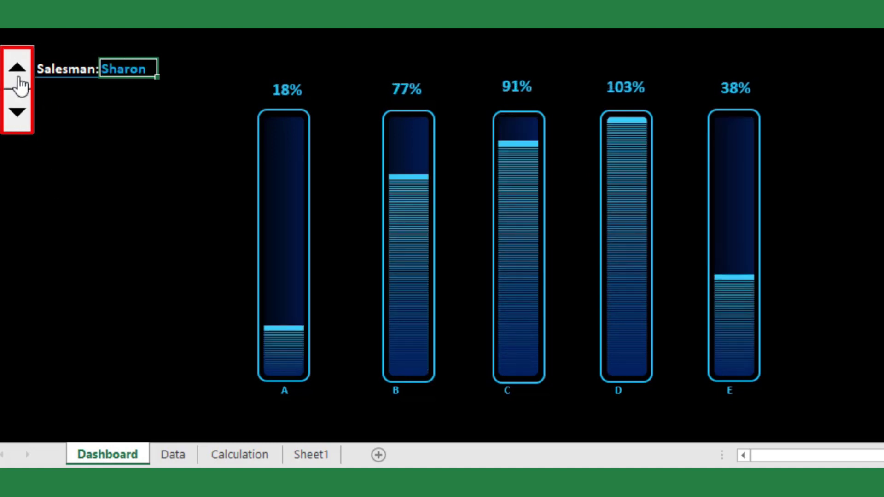
pyautogui.click(18, 83)
pyautogui.click(18, 116)
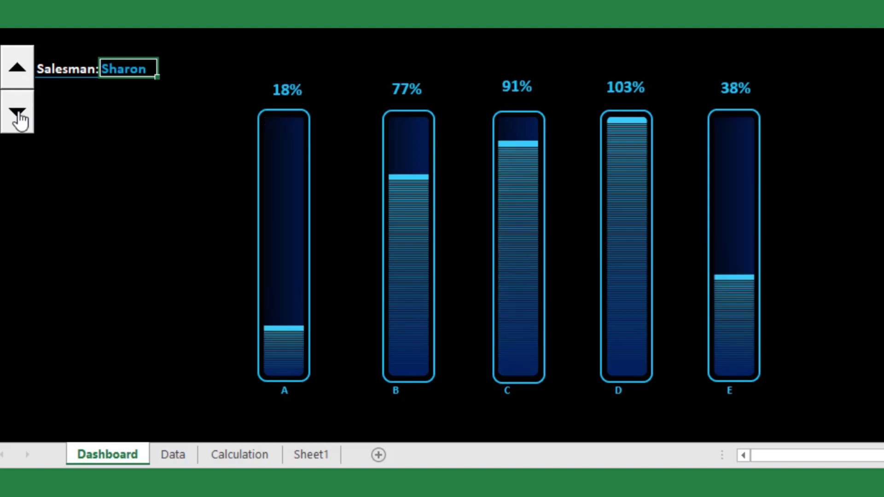
pyautogui.click(18, 116)
pyautogui.click(18, 116)
pyautogui.click(19, 116)
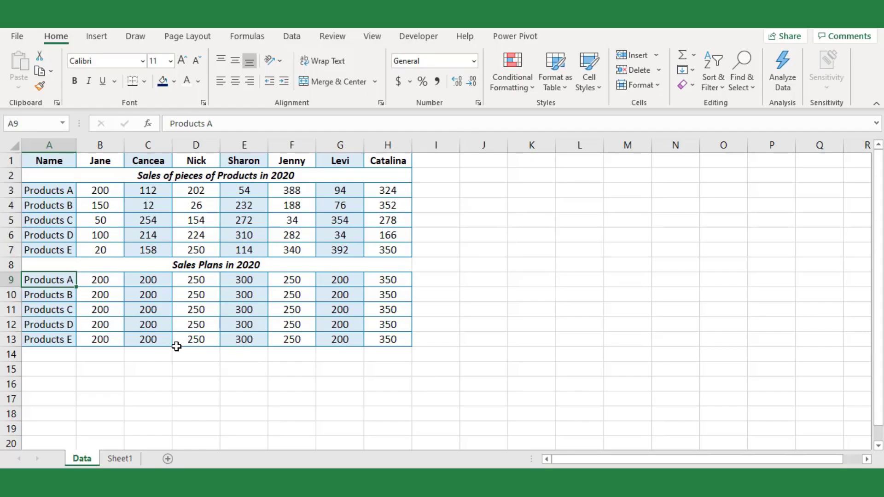
# Examine the Data sheet's 2020 product sales in A3:H7, the sales plans in A9:H13 and the salesman headings in row 1.
pyautogui.click(176, 346)
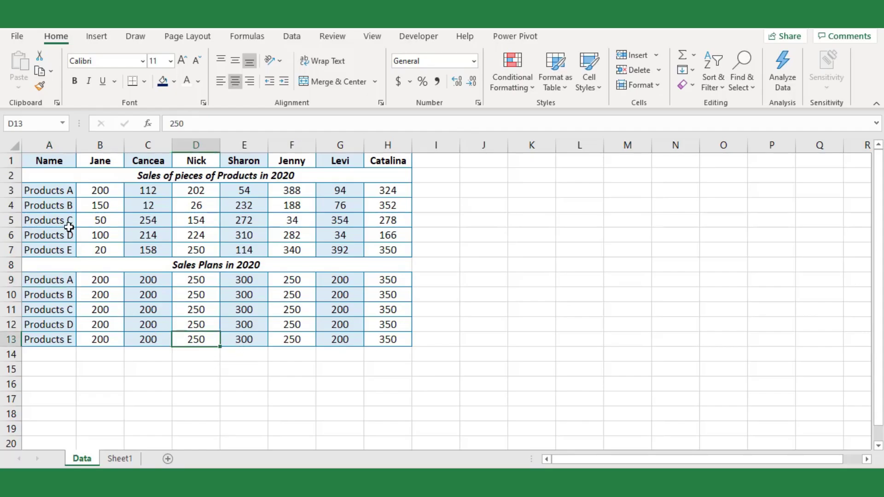
pyautogui.moveTo(48, 190); pyautogui.dragTo(388, 250)
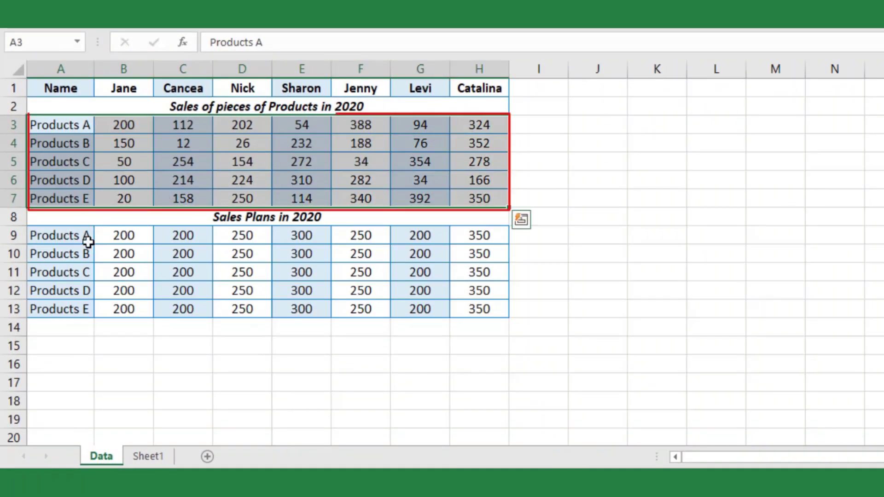
pyautogui.moveTo(82, 239); pyautogui.dragTo(467, 310)
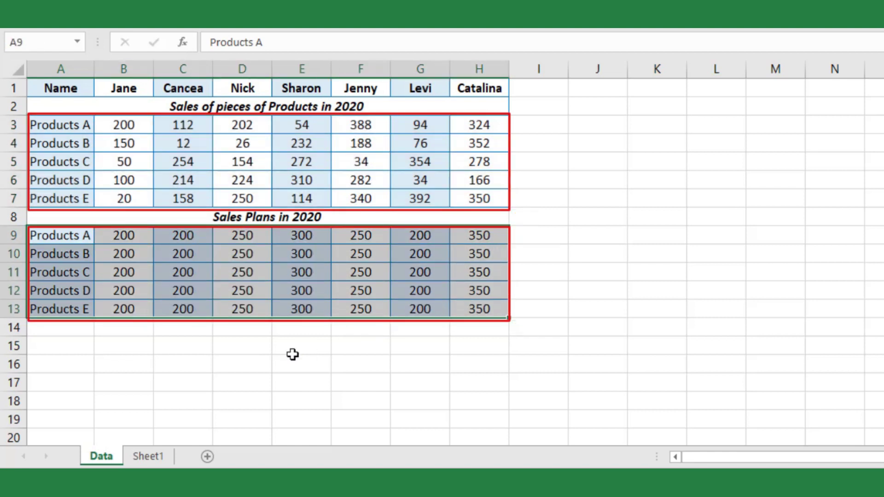
pyautogui.click(278, 357)
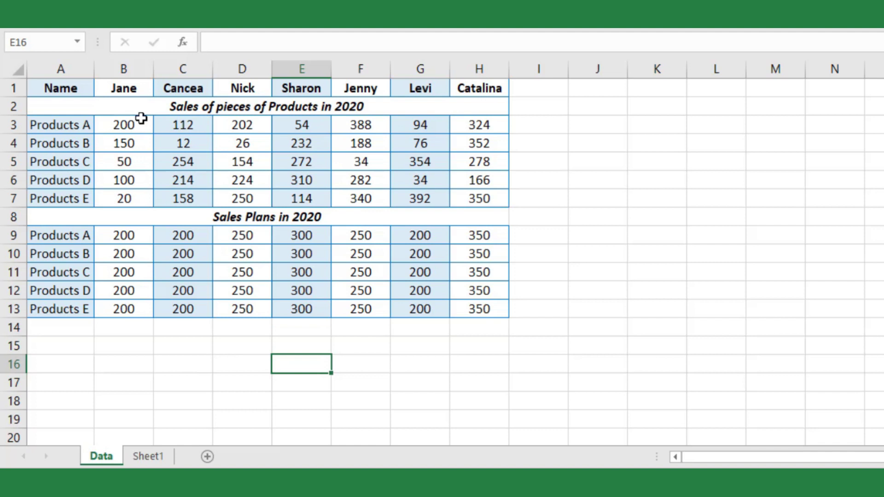
pyautogui.click(124, 88)
pyautogui.click(199, 90)
pyautogui.click(300, 88)
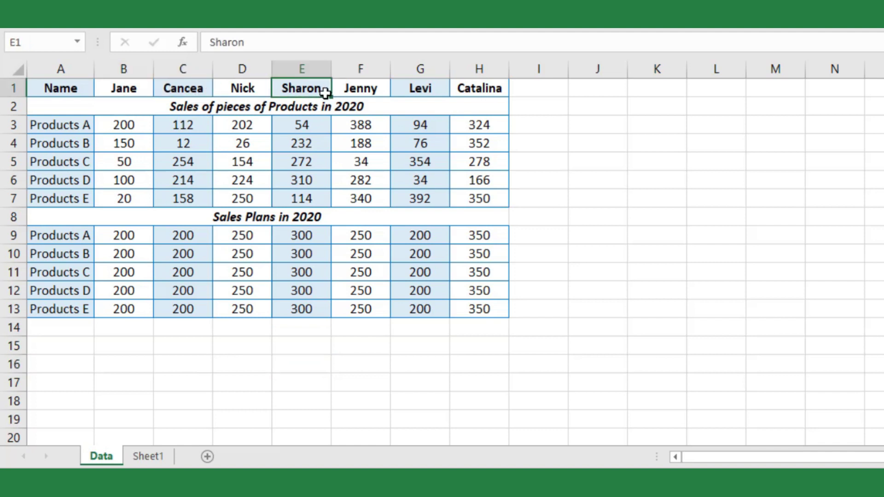
# Add a new worksheet after the Data sheet and name it Calculation.
pyautogui.click(210, 457)
pyautogui.doubleClick(164, 456)
pyautogui.write('Calcu')
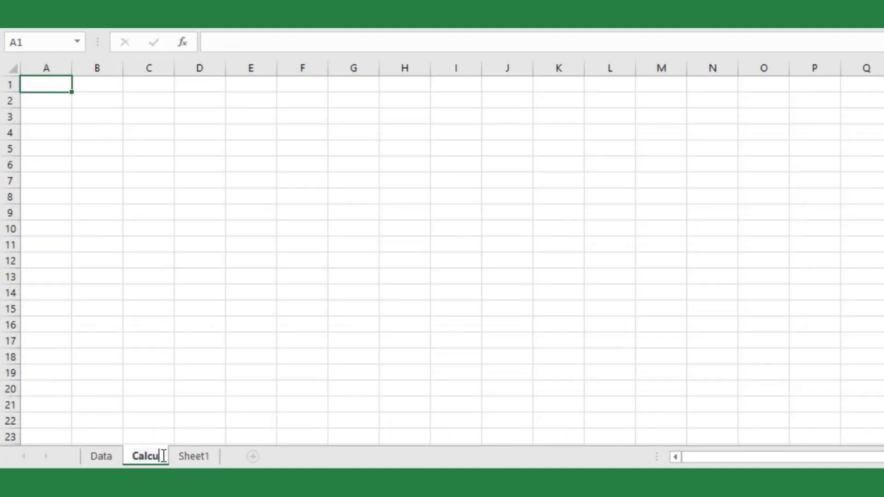
pyautogui.write('lation')
pyautogui.press('Return')
pyautogui.click(210, 342)
# Add another worksheet named Dashboard and move it in front of the Data sheet.
pyautogui.click(284, 460)
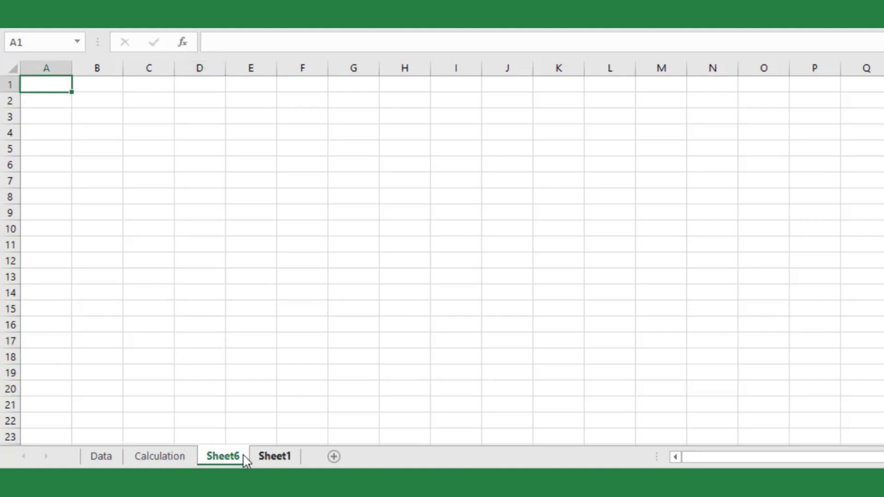
pyautogui.doubleClick(230, 456)
pyautogui.write('Das')
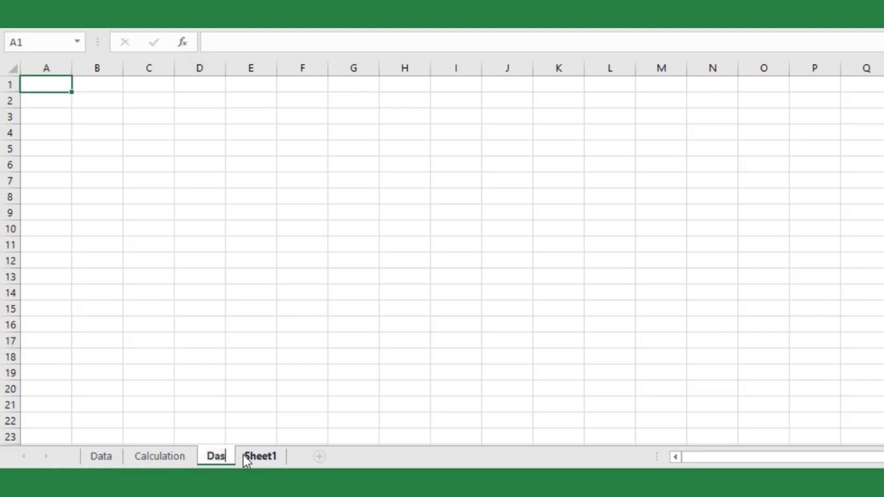
pyautogui.write('hboard')
pyautogui.press('Return')
pyautogui.click(221, 323)
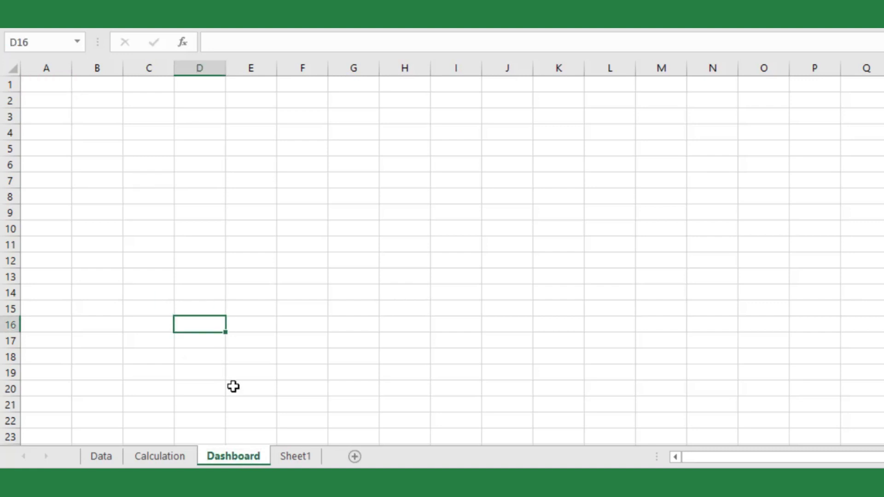
pyautogui.moveTo(256, 455); pyautogui.dragTo(110, 462)
# On the Calculation sheet, enter the label "Salesman" in A1 and "Salesman Name:" in C1.
pyautogui.click(225, 457)
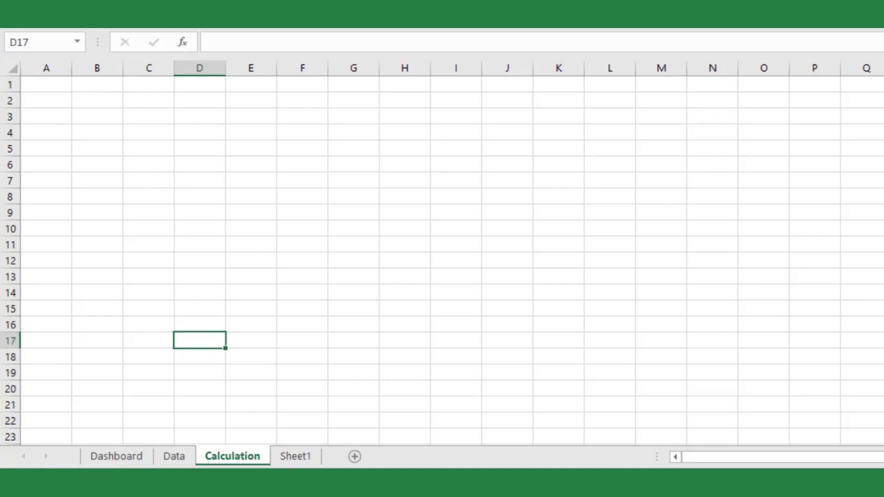
pyautogui.click(70, 83)
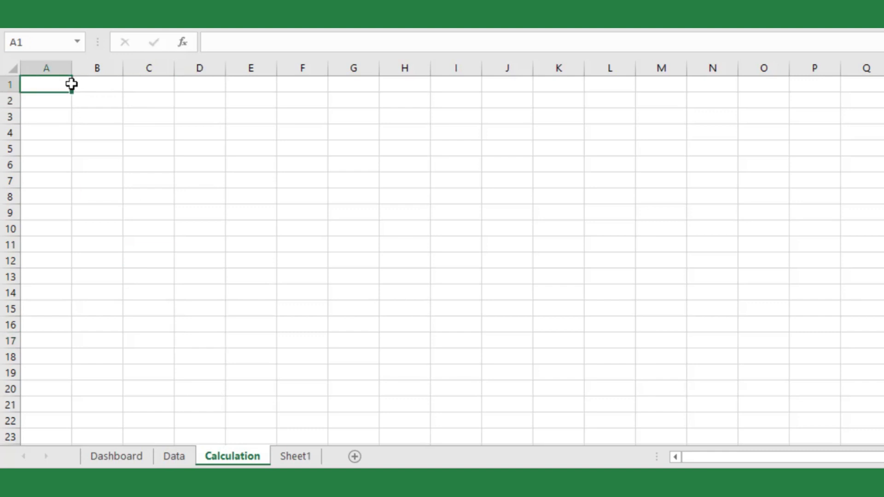
pyautogui.write('Salesm')
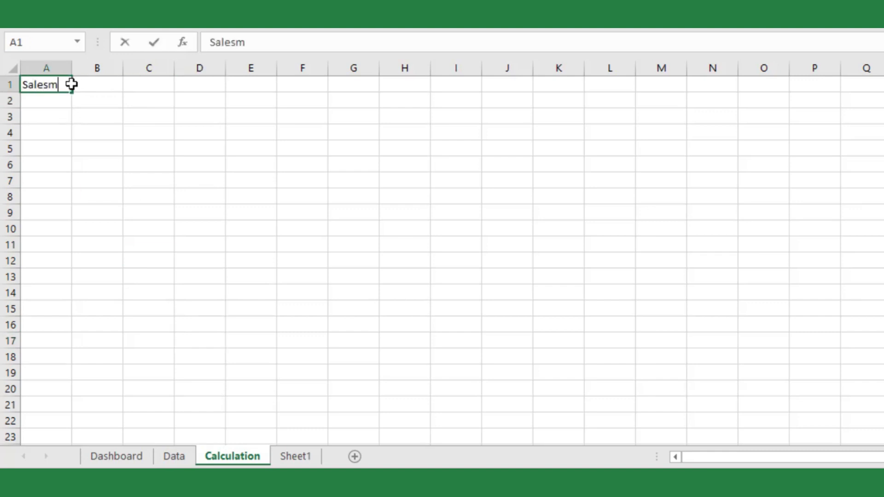
pyautogui.press('Tab')
pyautogui.press('Tab')
pyautogui.write('Sal')
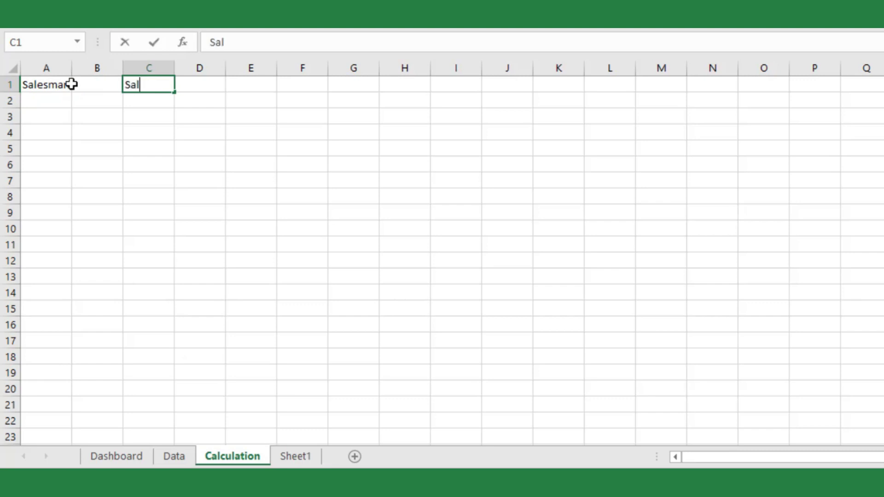
pyautogui.write('esman Na')
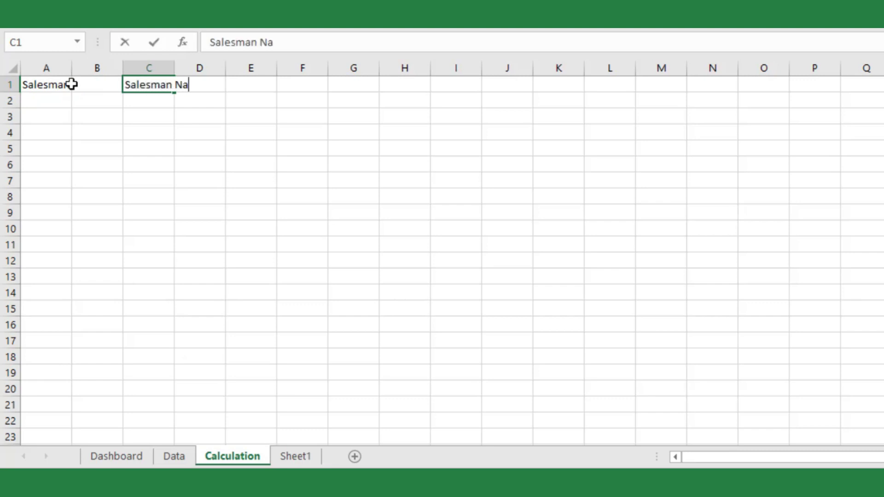
pyautogui.write('me:')
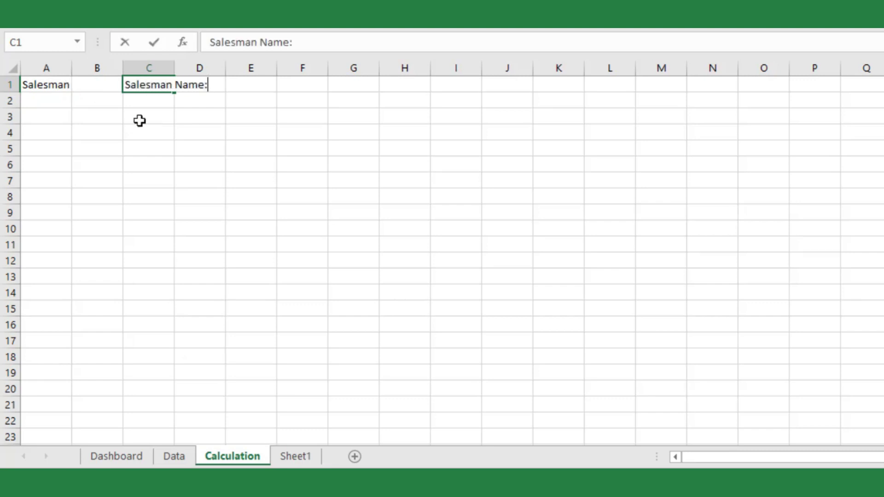
pyautogui.click(143, 133)
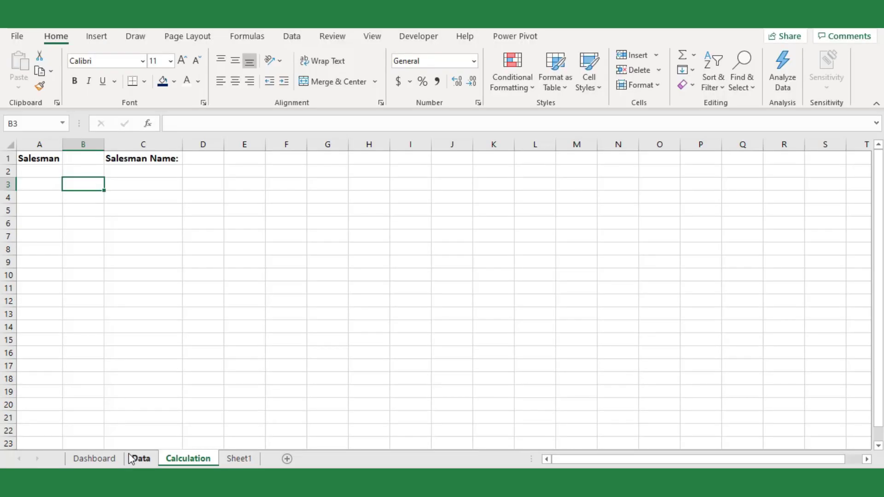
# Fill all cells of the Dashboard sheet with black.
pyautogui.click(113, 459)
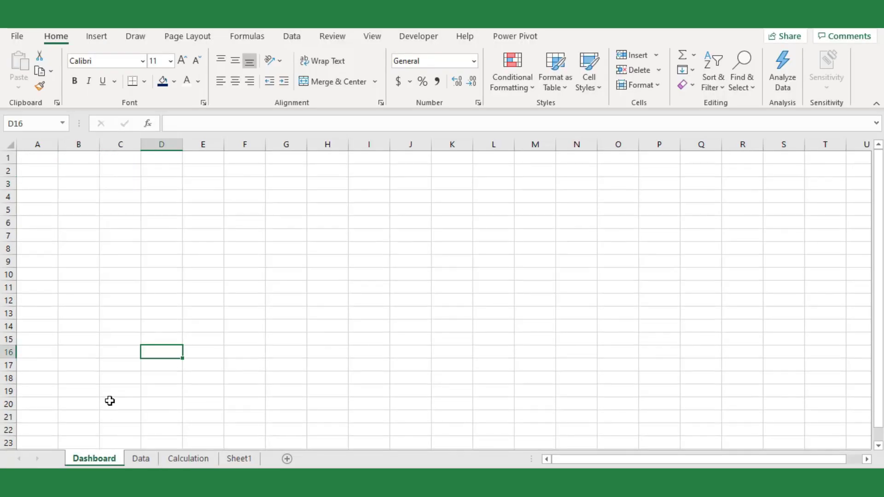
pyautogui.click(11, 147)
pyautogui.click(162, 82)
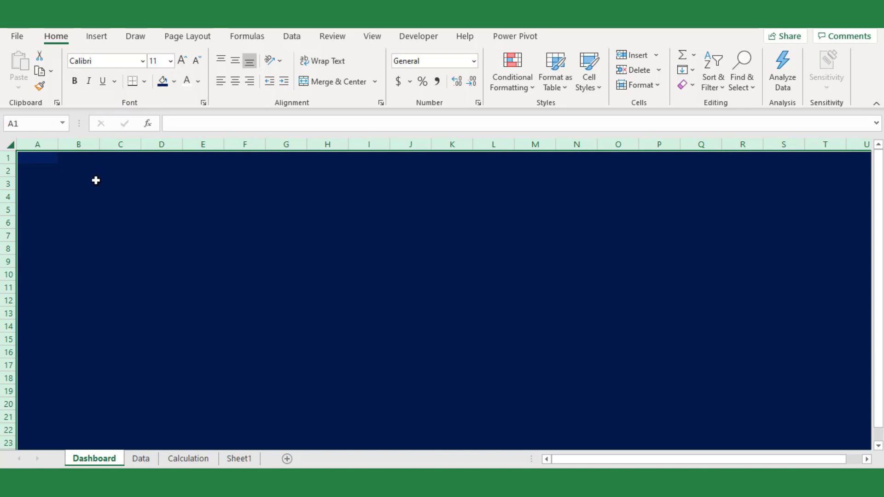
pyautogui.click(174, 81)
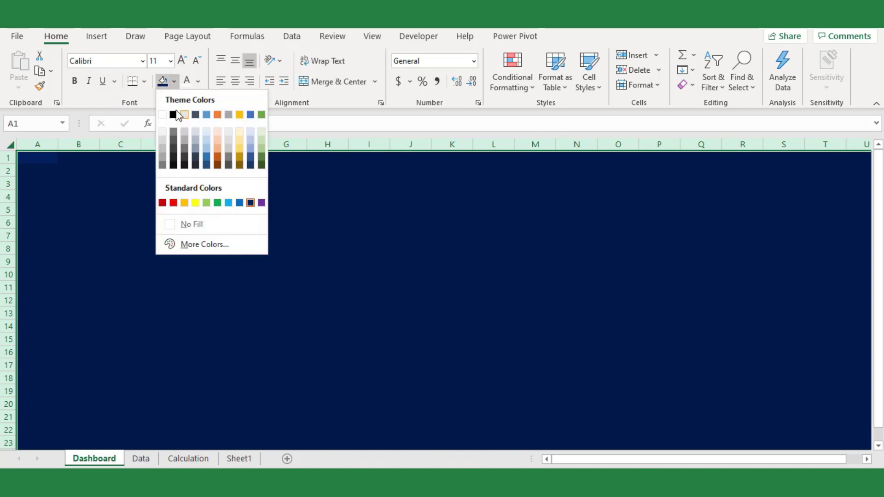
pyautogui.click(173, 115)
pyautogui.click(45, 165)
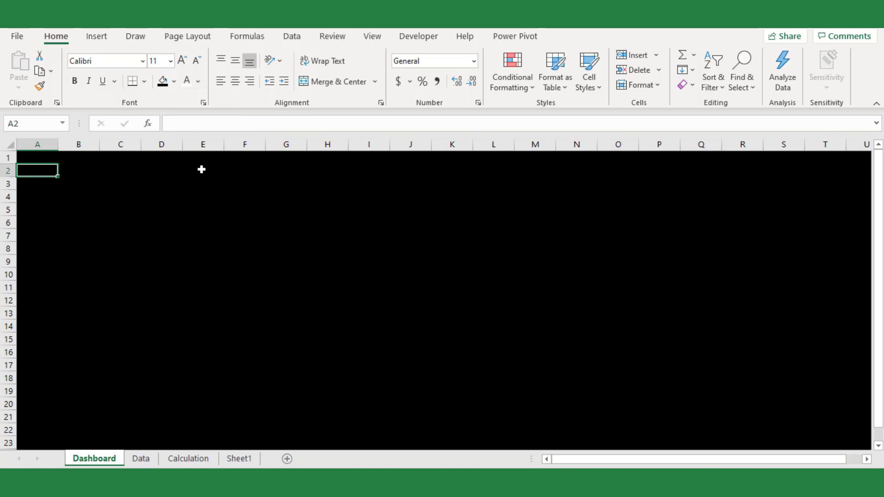
# Choose the Spin Button form control for insertion on the Dashboard sheet.
pyautogui.click(427, 40)
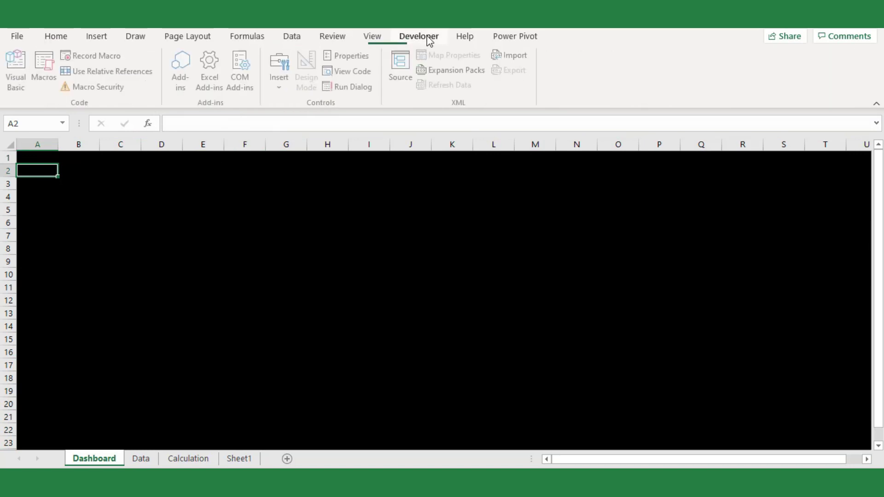
pyautogui.click(279, 83)
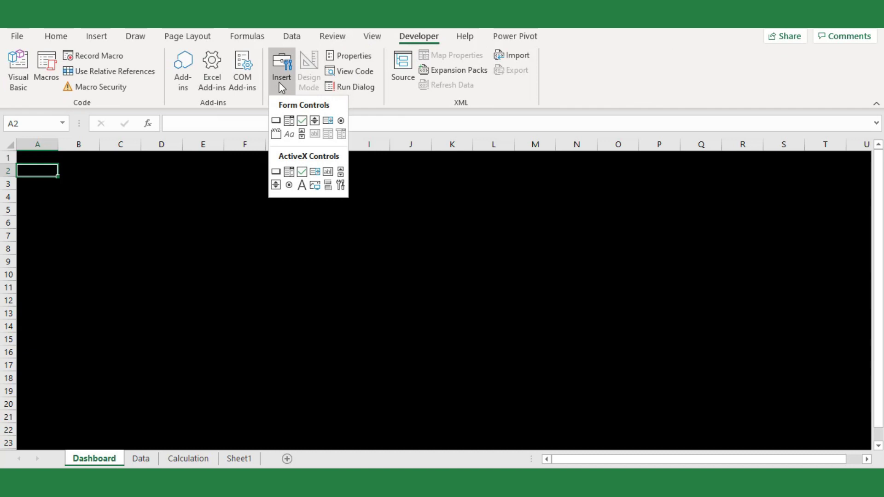
pyautogui.click(314, 120)
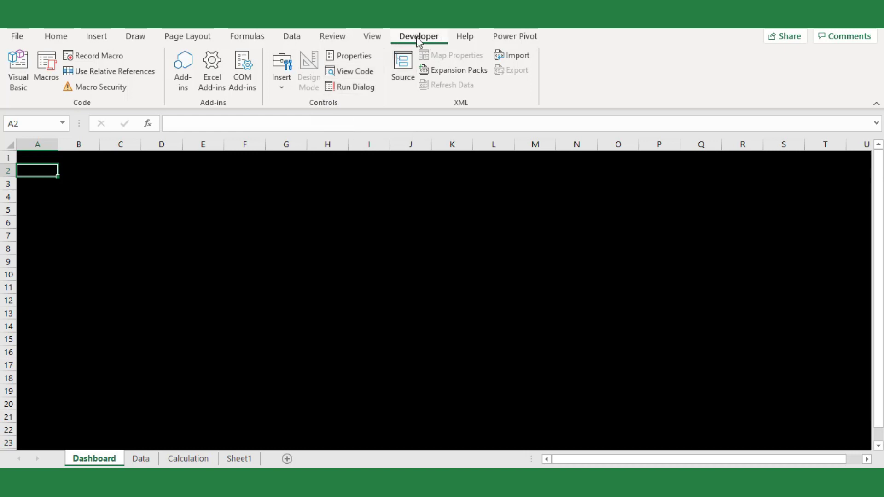
# Make sure the Developer tab is enabled in the ribbon customization options.
pyautogui.click(21, 39)
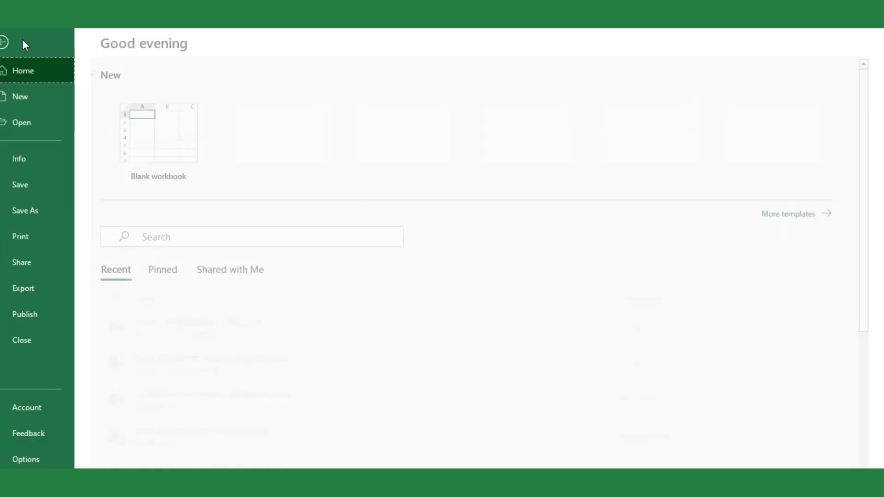
pyautogui.press('Escape')
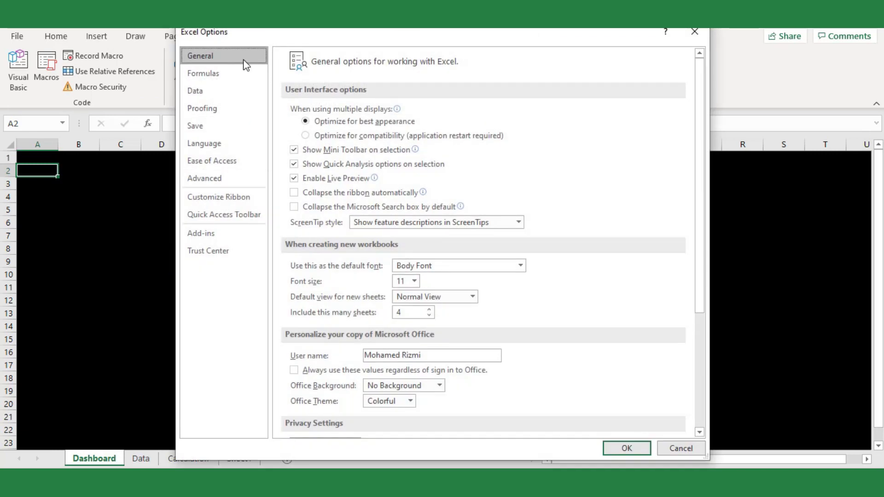
pyautogui.click(223, 199)
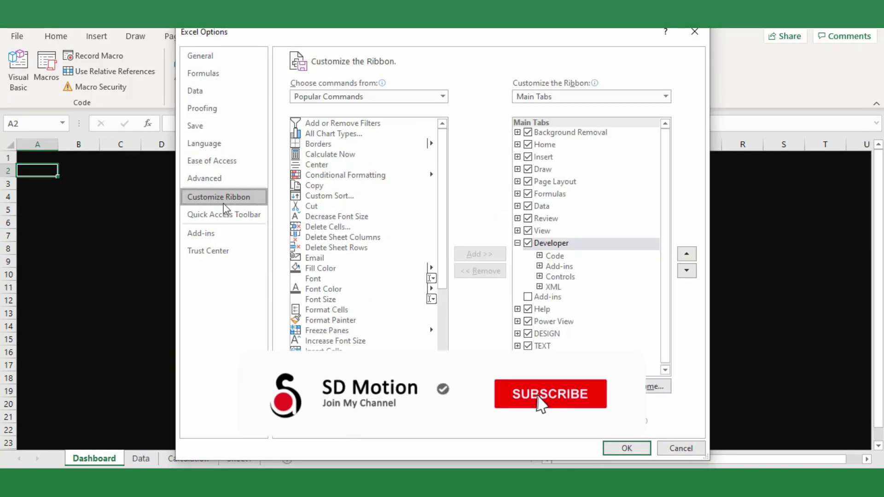
pyautogui.click(529, 246)
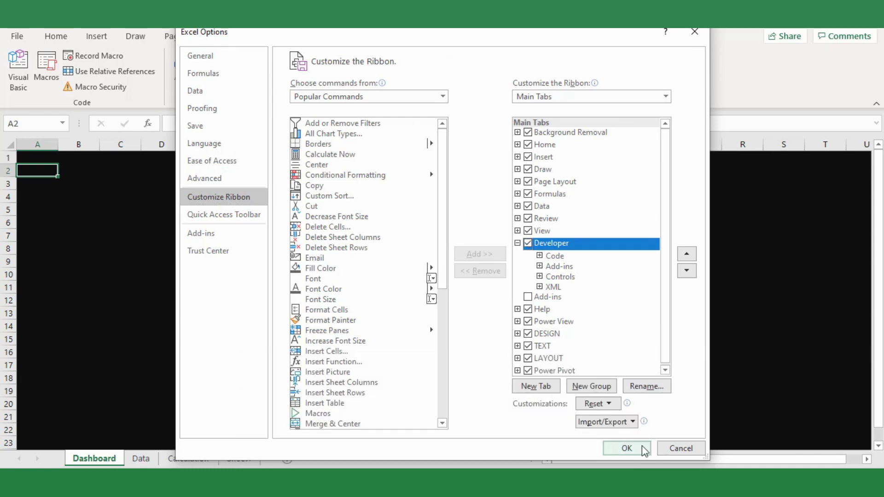
pyautogui.click(626, 448)
# Place the spin button over rows 2 to 6 and fit it within a narrowed column A.
pyautogui.keyDown('alt'); pyautogui.click(24, 170); pyautogui.keyUp('alt')
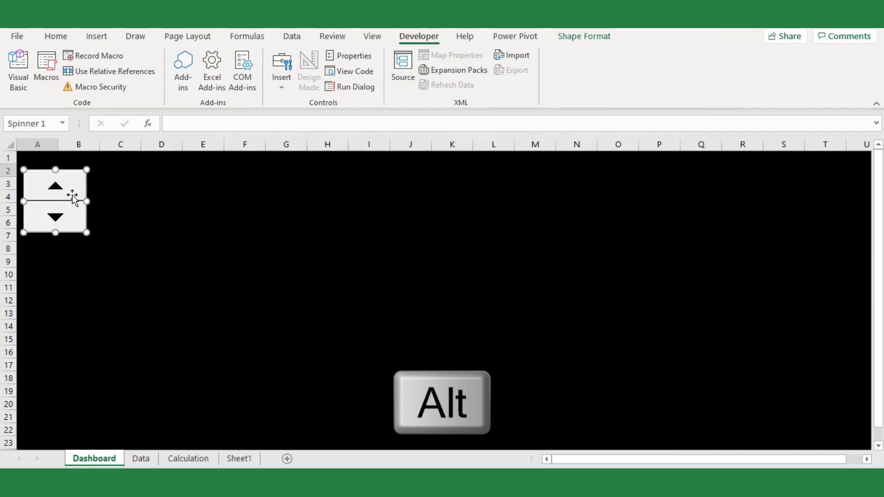
pyautogui.moveTo(72, 194); pyautogui.dragTo(63, 189)
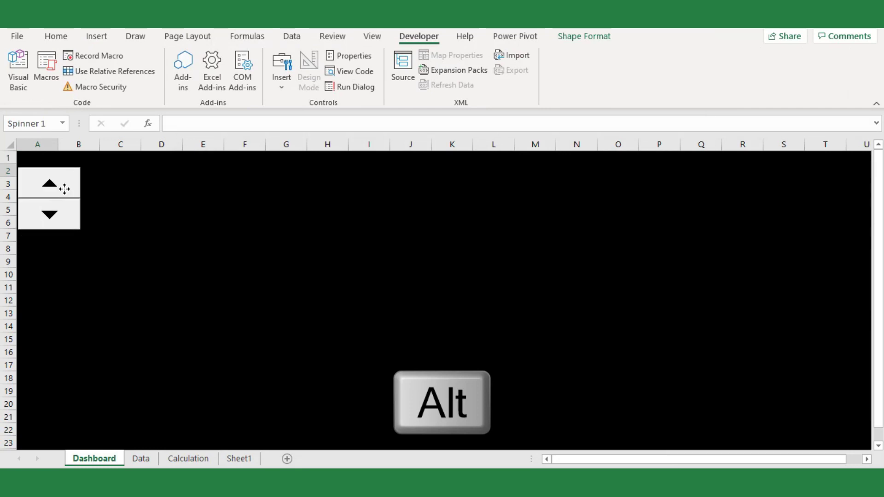
pyautogui.moveTo(49, 149); pyautogui.dragTo(42, 149)
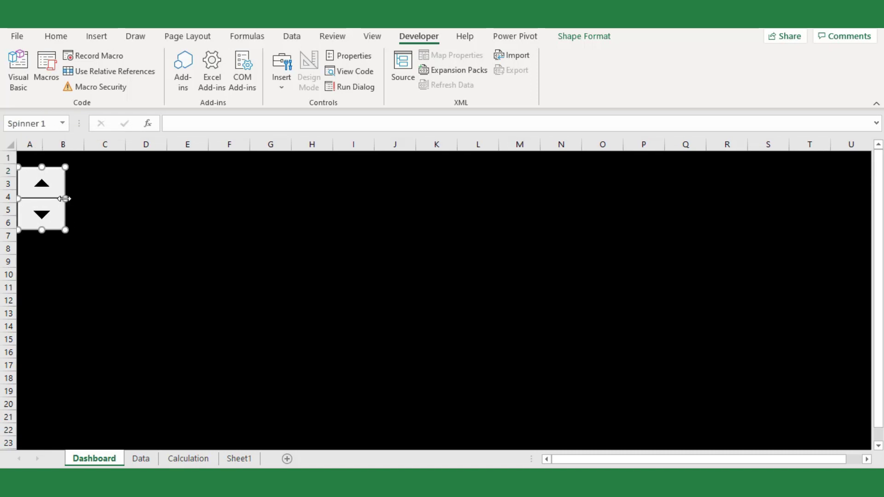
pyautogui.moveTo(64, 198); pyautogui.dragTo(43, 198)
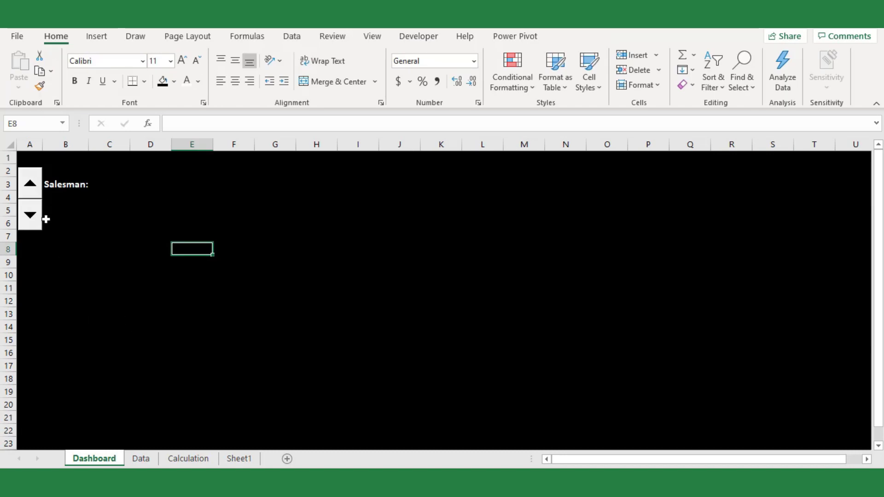
# Set the spin button's current value to 1, minimum value to 1 and maximum value to 7.
pyautogui.keyDown('ctrl'); pyautogui.click(30, 216); pyautogui.keyUp('ctrl')
pyautogui.rightClick(30, 216)
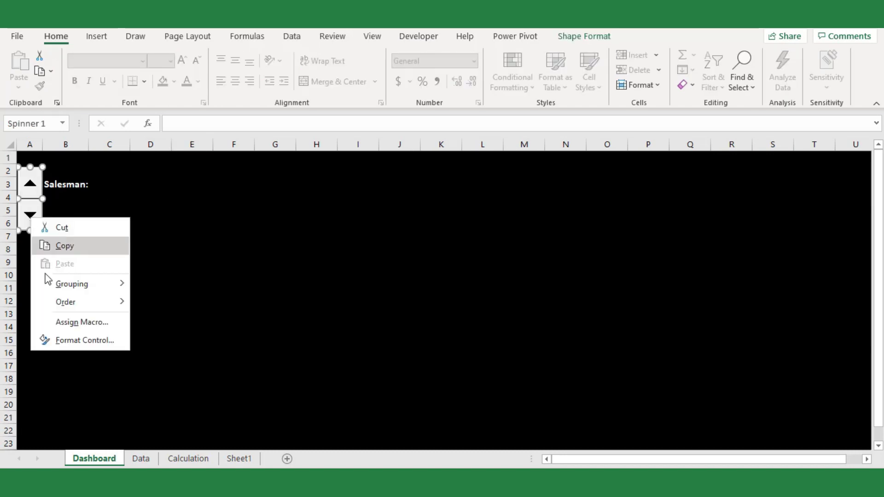
pyautogui.click(65, 342)
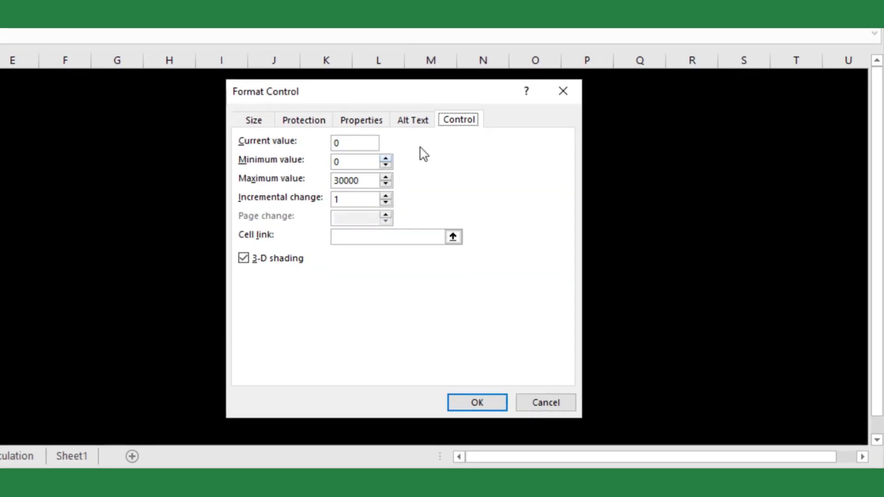
pyautogui.click(364, 144)
pyautogui.write('1')
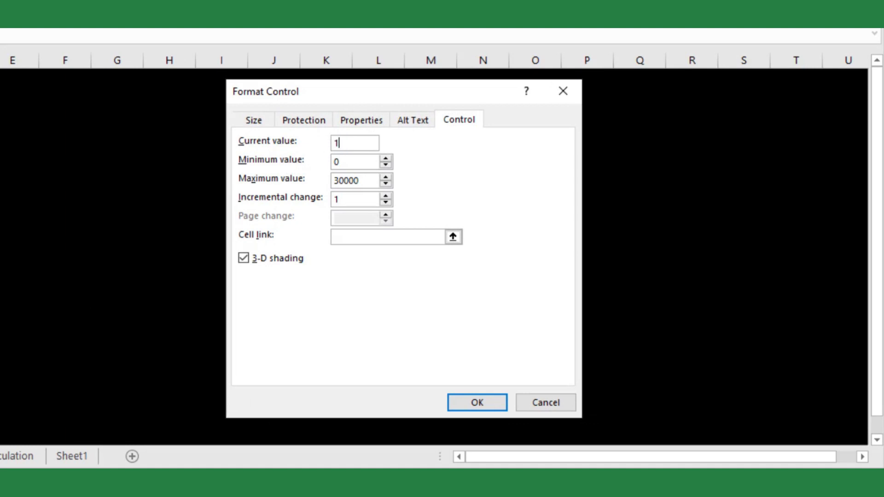
pyautogui.press('Tab')
pyautogui.click(356, 162)
pyautogui.moveTo(360, 180); pyautogui.dragTo(303, 183)
pyautogui.write('7')
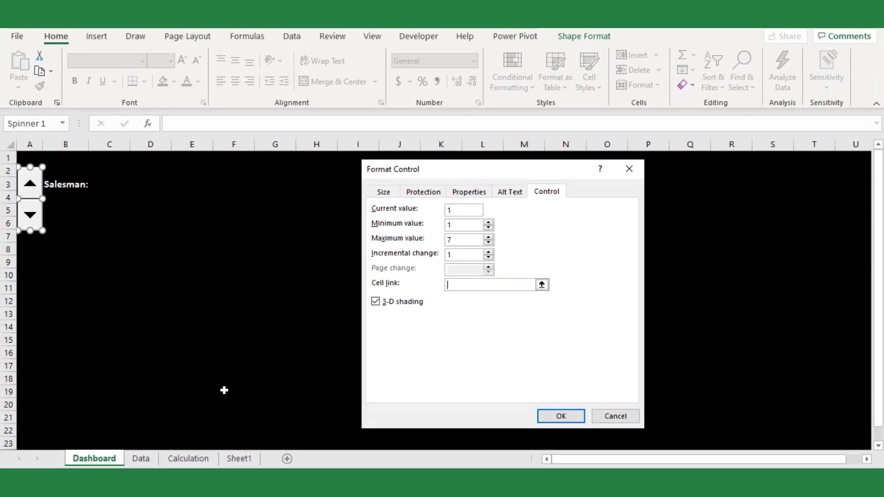
# Link the spin button to cell B1 of the Calculation sheet and apply the control settings.
pyautogui.click(184, 458)
pyautogui.click(80, 159)
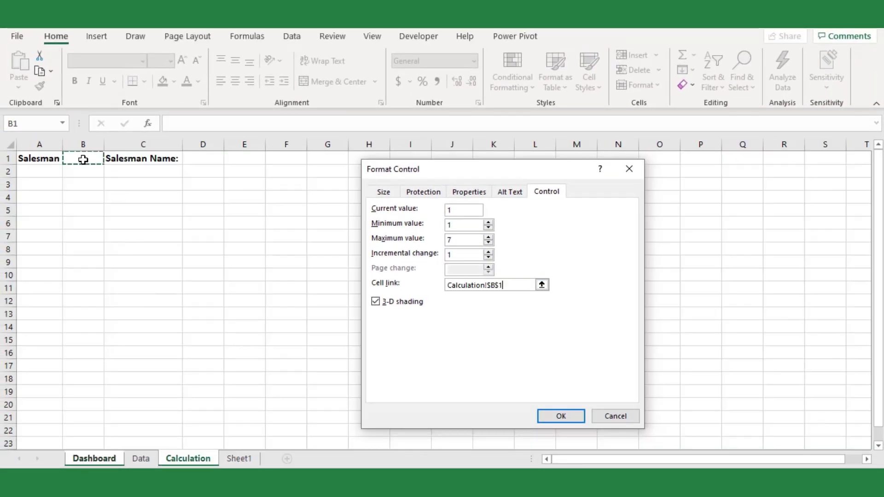
pyautogui.click(560, 415)
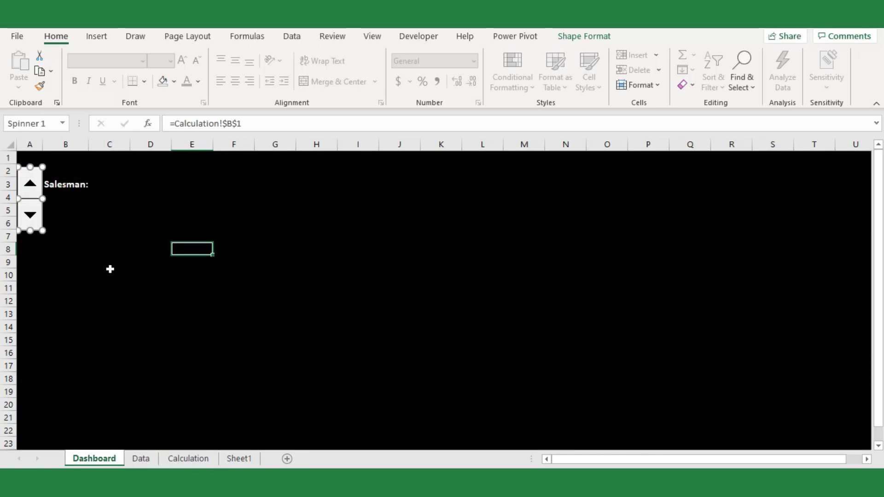
pyautogui.click(58, 303)
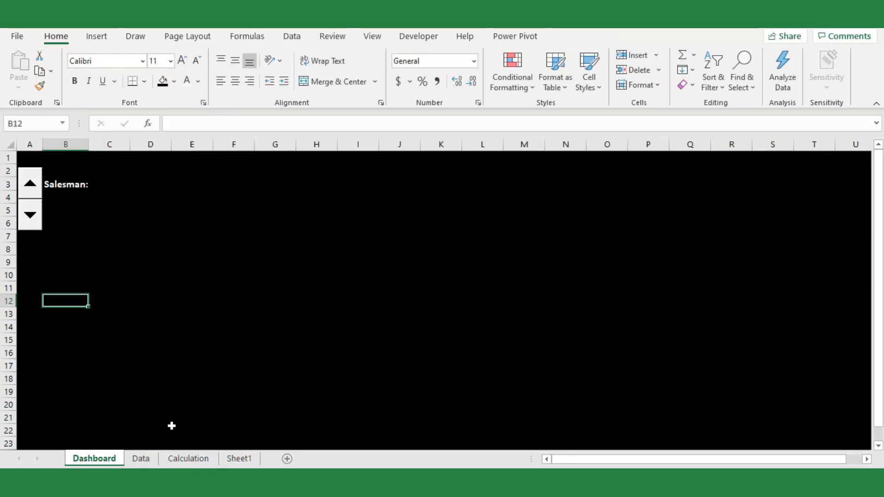
# Check the spin button's linked cell B1 on the Calculation sheet.
pyautogui.click(188, 458)
pyautogui.click(83, 158)
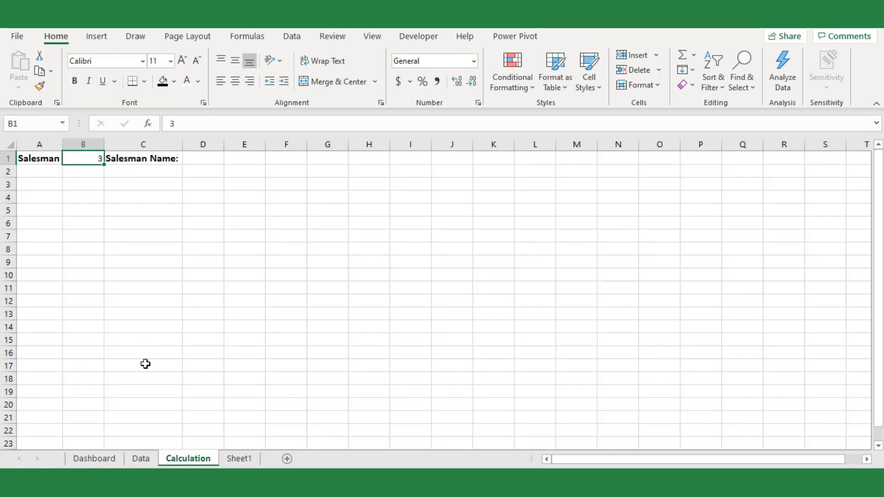
pyautogui.click(113, 458)
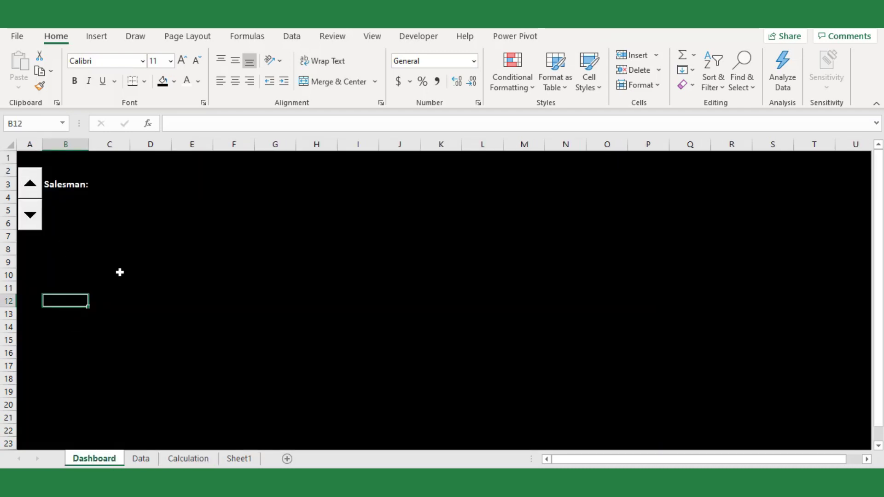
pyautogui.click(116, 189)
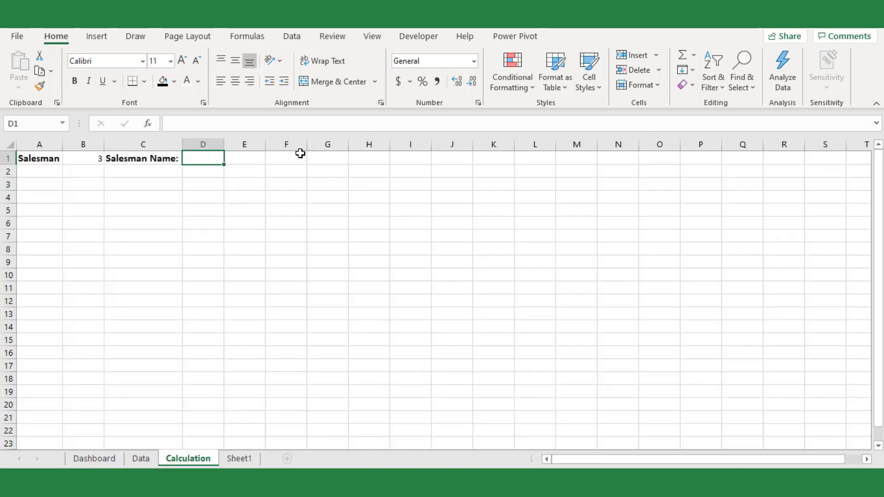
# In Calculation cell D1, enter =INDEX(Data!B1:H1,1,Calculation!B1) to return the selected salesman's name.
pyautogui.write('=index')
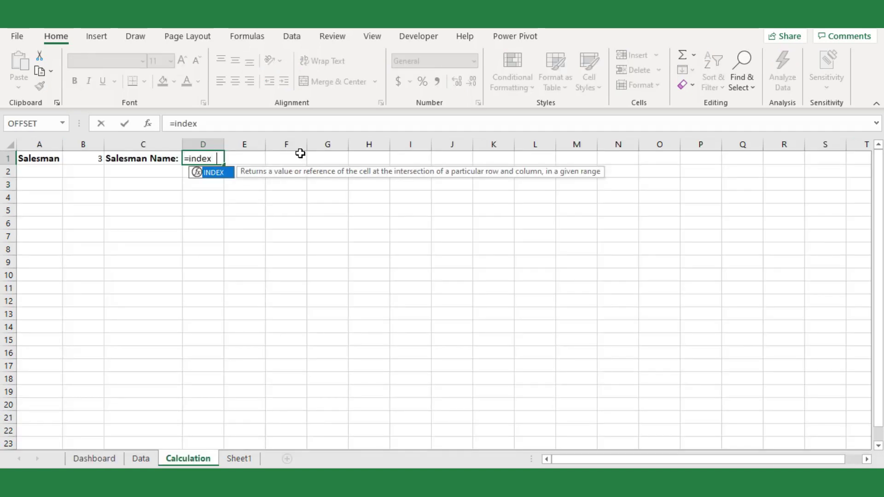
pyautogui.press('Tab')
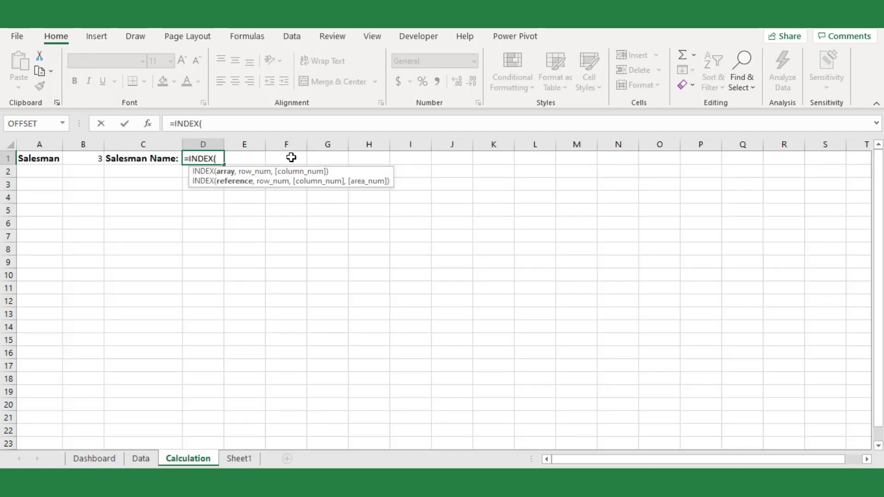
pyautogui.click(137, 459)
pyautogui.moveTo(103, 167); pyautogui.dragTo(392, 156)
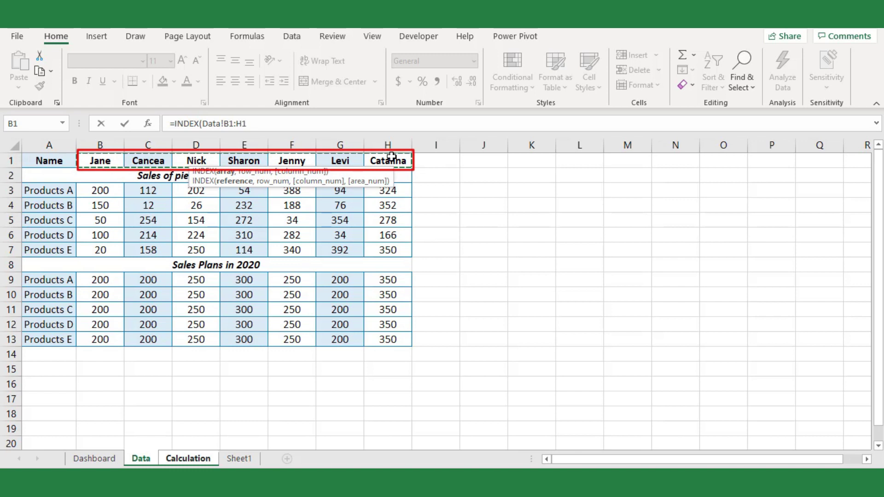
pyautogui.write(',1,')
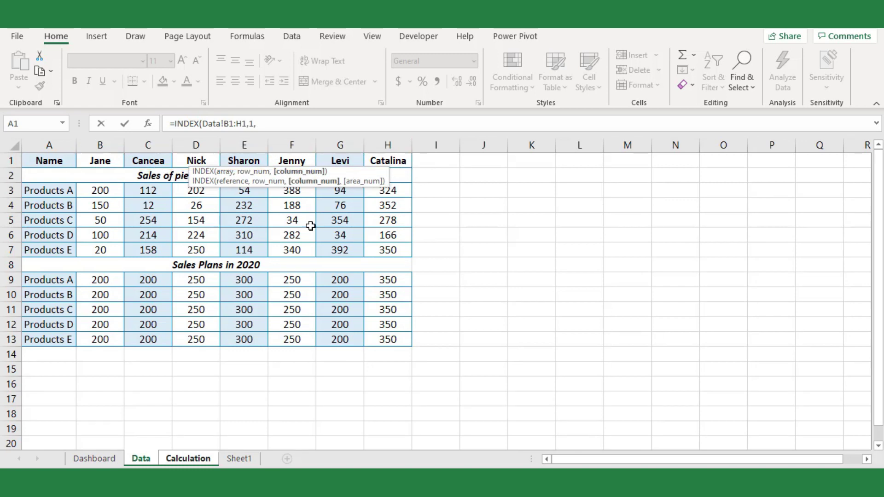
pyautogui.click(190, 458)
pyautogui.click(88, 159)
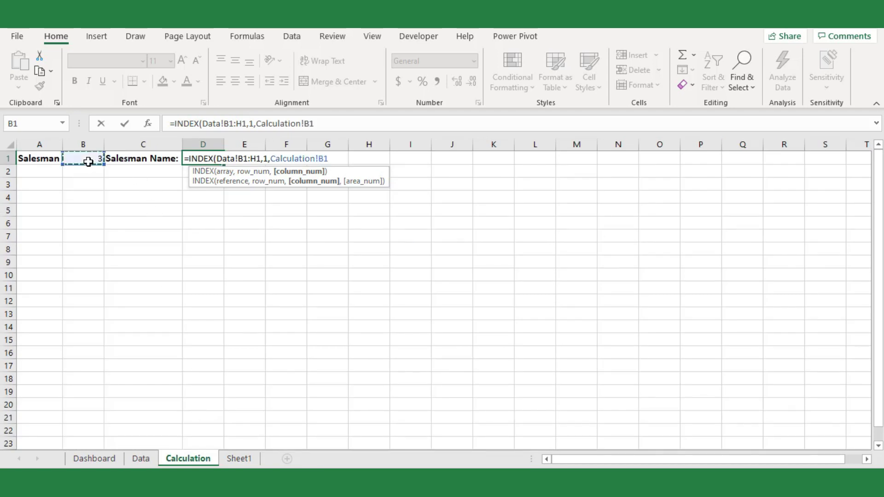
pyautogui.press('Return')
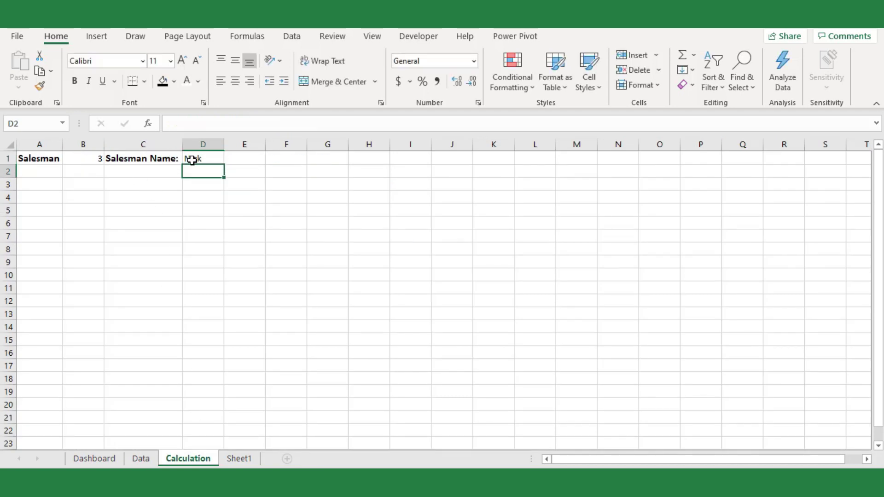
# Make the salesman name in D1 bold with font size 12.
pyautogui.click(191, 159)
pyautogui.click(74, 81)
pyautogui.click(183, 60)
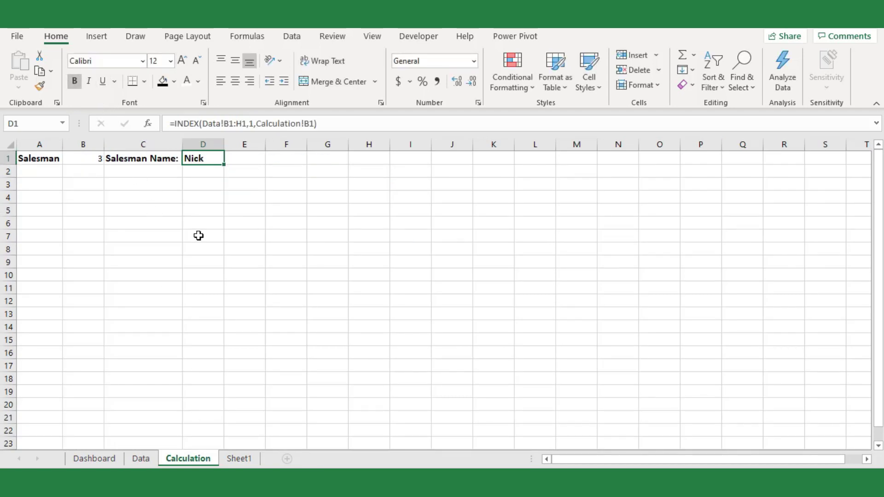
pyautogui.click(188, 235)
# Compare the salesman name returned in Calculation cell D1 with the header row of the Data sheet.
pyautogui.click(94, 458)
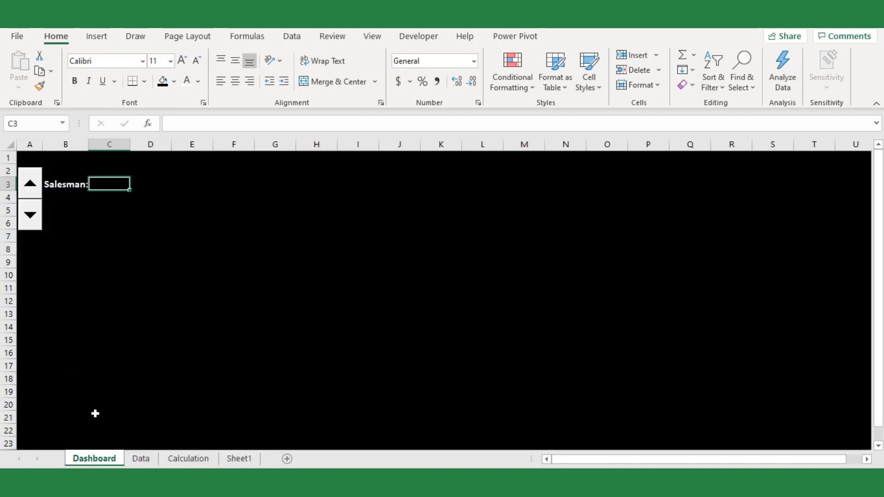
pyautogui.click(187, 459)
pyautogui.click(195, 158)
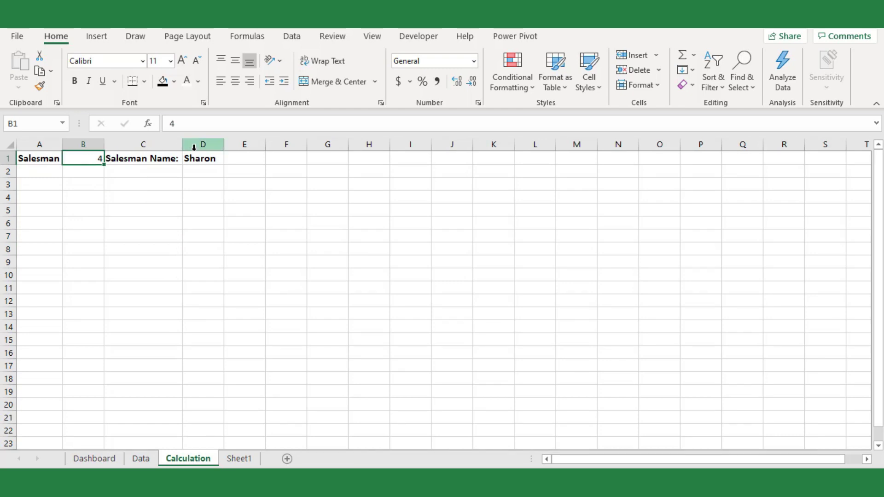
pyautogui.click(141, 458)
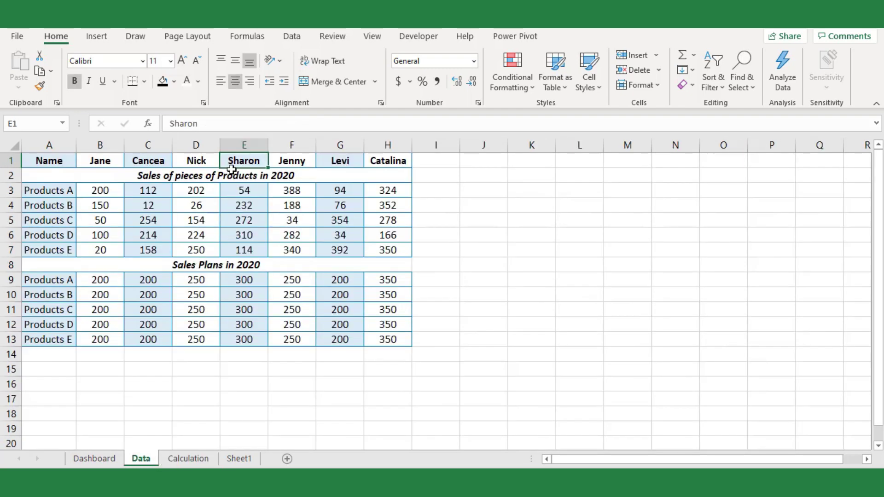
# Vertically centre the salesman number in cell B1 of the Calculation sheet.
pyautogui.click(188, 458)
pyautogui.click(203, 288)
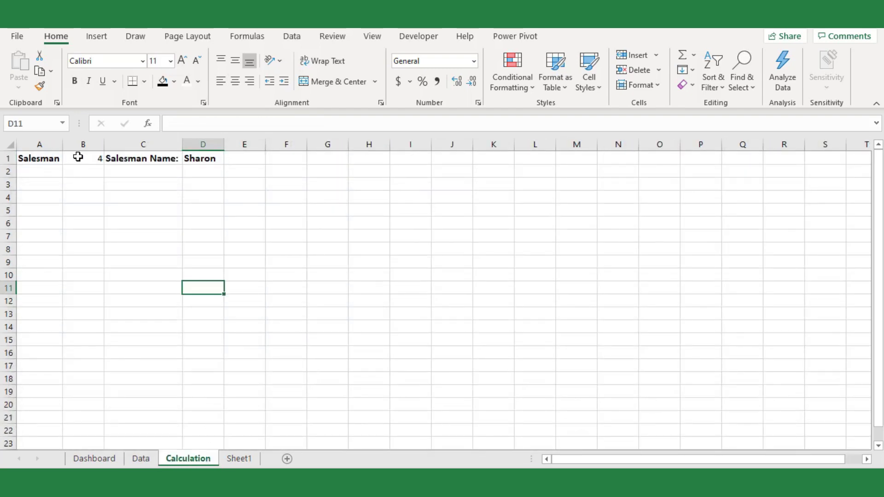
pyautogui.click(79, 158)
pyautogui.click(235, 61)
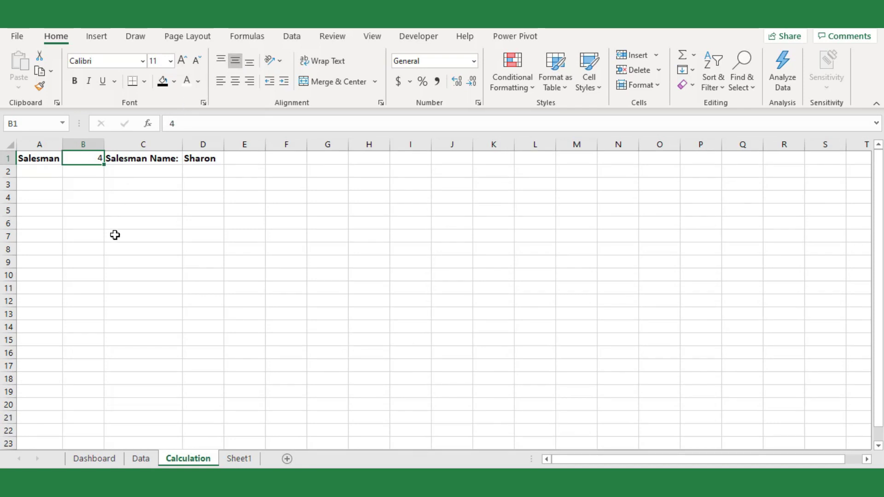
# On the Dashboard sheet, enter =Calculation!D1 in cell C3 beside the Salesman label.
pyautogui.click(96, 459)
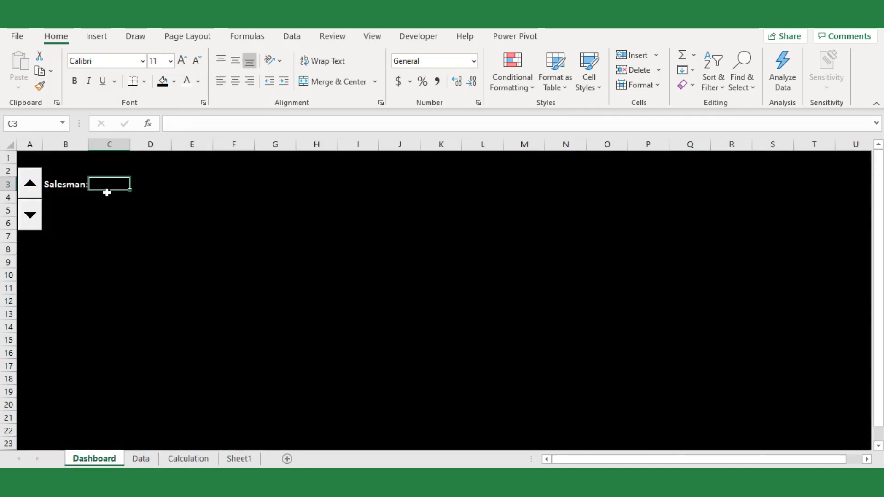
pyautogui.write('=')
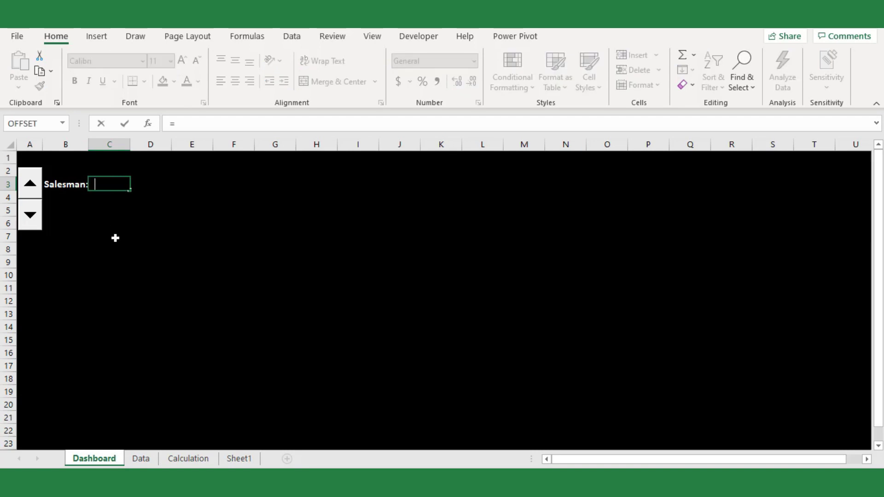
pyautogui.click(188, 458)
pyautogui.click(212, 158)
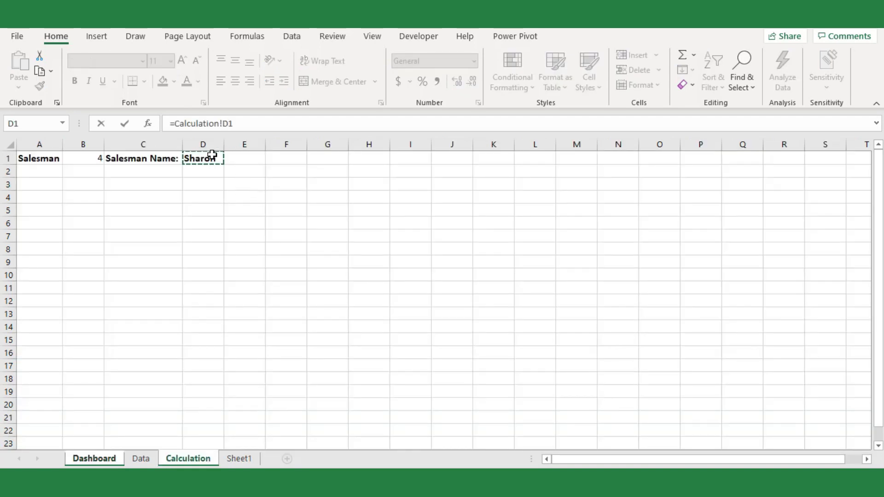
pyautogui.press('Return')
# Format the salesman name in Dashboard cell C3 as bold light-blue text, one font size larger.
pyautogui.click(106, 182)
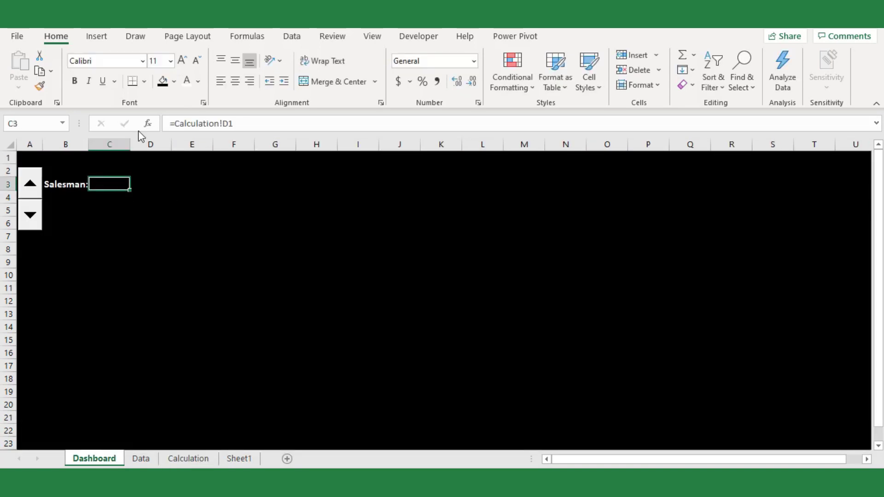
pyautogui.click(198, 83)
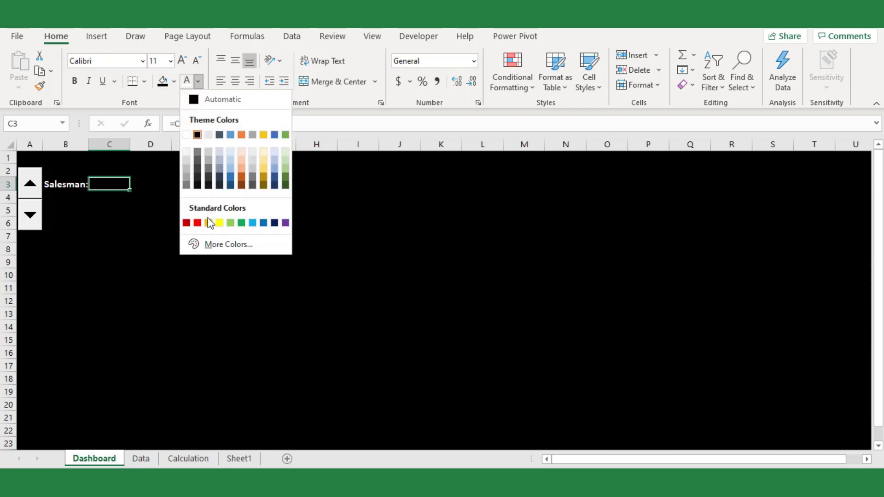
pyautogui.click(249, 223)
pyautogui.hotkey('ctrl', 'b')
pyautogui.hotkey('ctrl', 'shift', '.')
pyautogui.click(167, 222)
# Add a blue bottom border under the Salesman label and name in cells B3:C3 of the Dashboard sheet.
pyautogui.moveTo(65, 184); pyautogui.dragTo(115, 184)
pyautogui.click(144, 81)
pyautogui.click(173, 462)
pyautogui.click(418, 303)
pyautogui.click(423, 443)
pyautogui.click(492, 306)
pyautogui.click(591, 437)
pyautogui.click(186, 260)
# On the Calculation sheet, enter Products A in cell A4 and fill it down to A8.
pyautogui.click(187, 458)
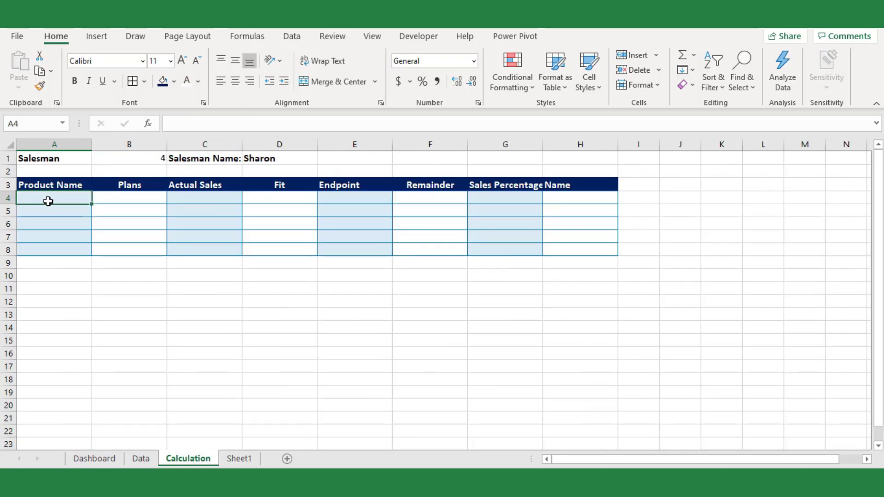
pyautogui.write('Product Nameoducts')
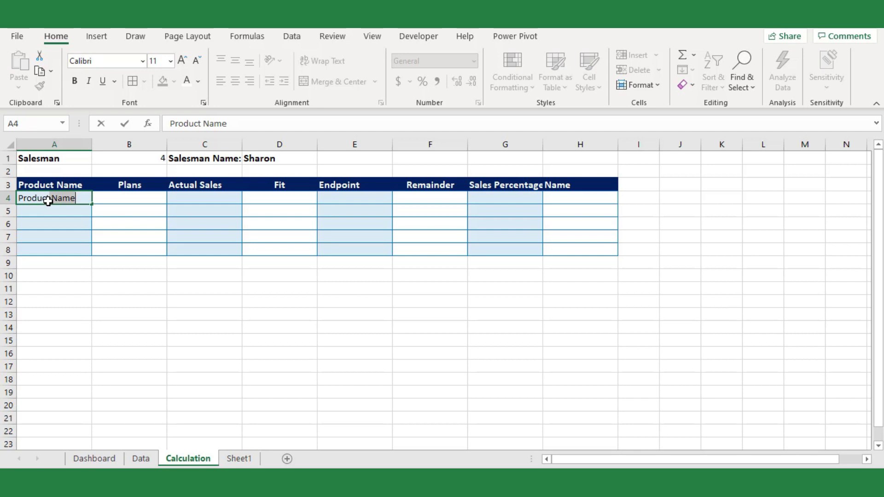
pyautogui.press('Return')
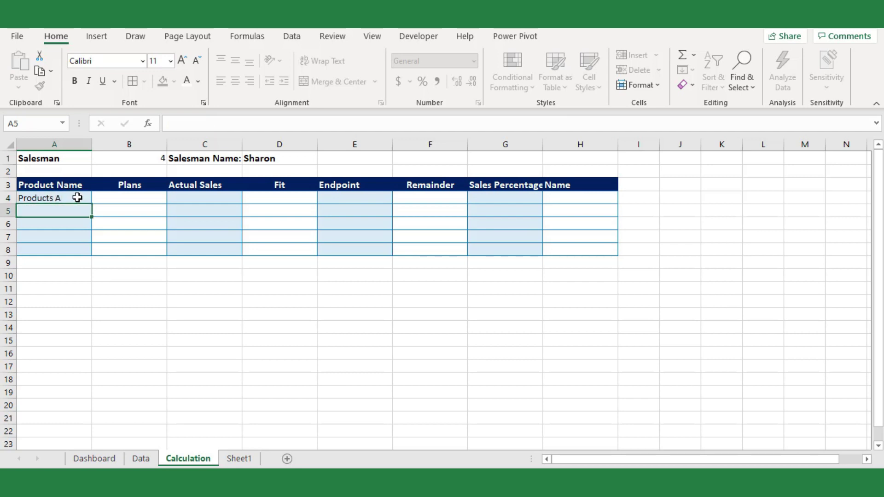
pyautogui.click(80, 196)
pyautogui.moveTo(93, 204); pyautogui.dragTo(83, 255)
# Change the product names in cells A5 to A8 to Products B, Products C, Products D and Products E.
pyautogui.click(73, 216)
pyautogui.doubleClick(70, 211)
pyautogui.press('BackSpace')
pyautogui.write('B')
pyautogui.doubleClick(70, 224)
pyautogui.press('BackSpace')
pyautogui.write('C')
pyautogui.doubleClick(76, 236)
pyautogui.press('BackSpace')
pyautogui.write('D')
pyautogui.doubleClick(71, 249)
pyautogui.press('BackSpace')
pyautogui.write('D')
pyautogui.press('BackSpace')
pyautogui.write('E')
pyautogui.click(75, 291)
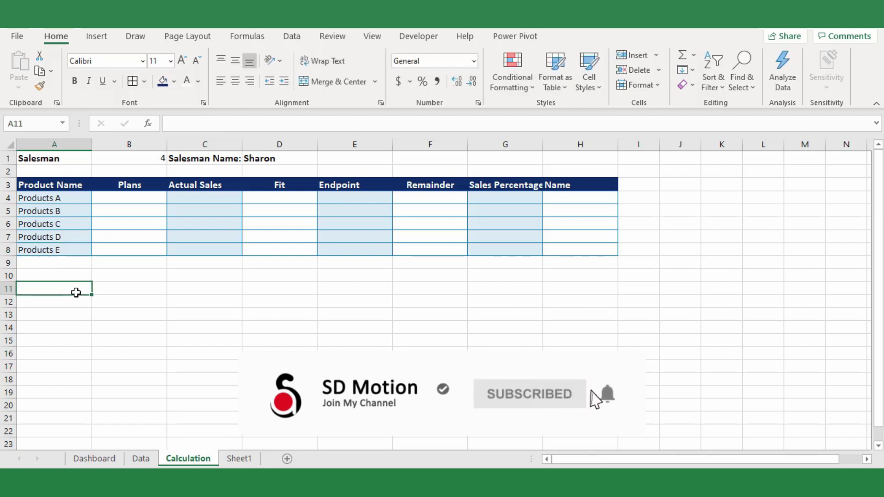
# Begin an INDEX formula in the Plans cell B4 with the absolute range Data!$B$9:$H$13 as its array.
pyautogui.click(110, 214)
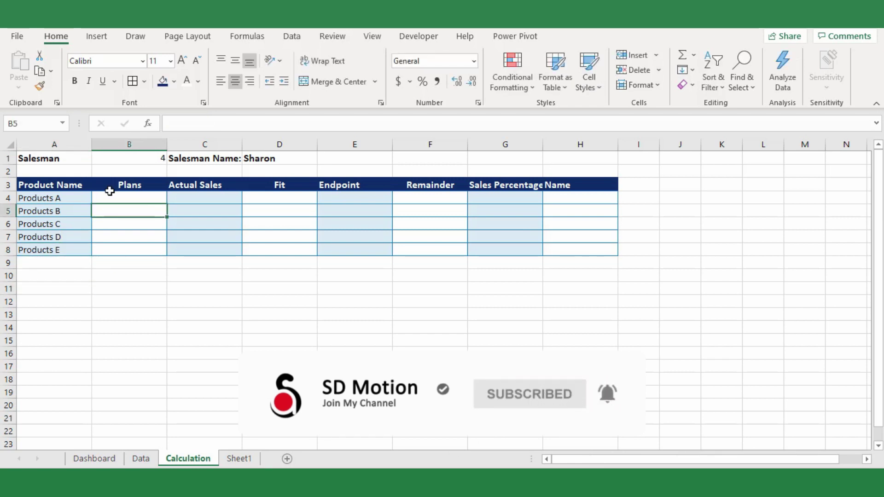
pyautogui.click(129, 200)
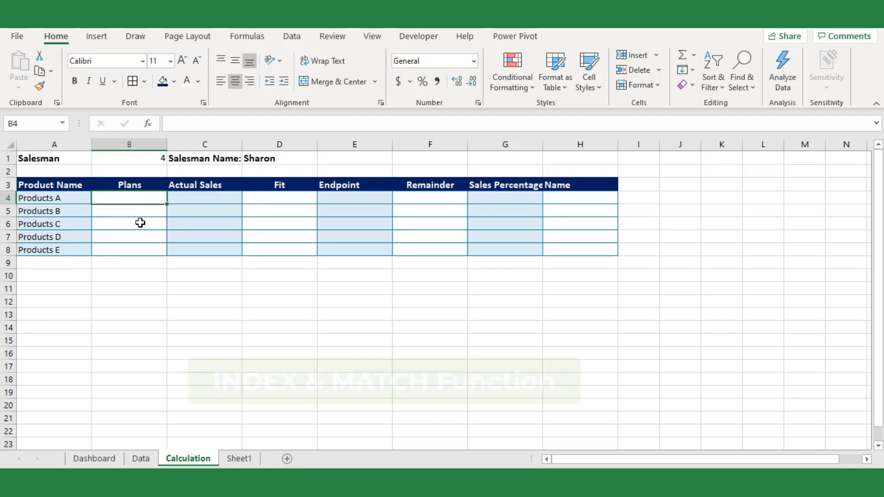
pyautogui.write('=index')
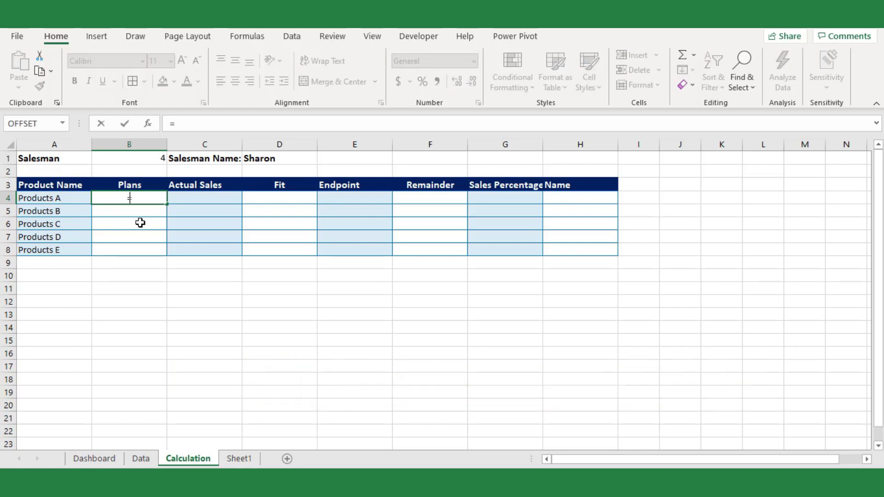
pyautogui.press('Escape')
pyautogui.write('=index')
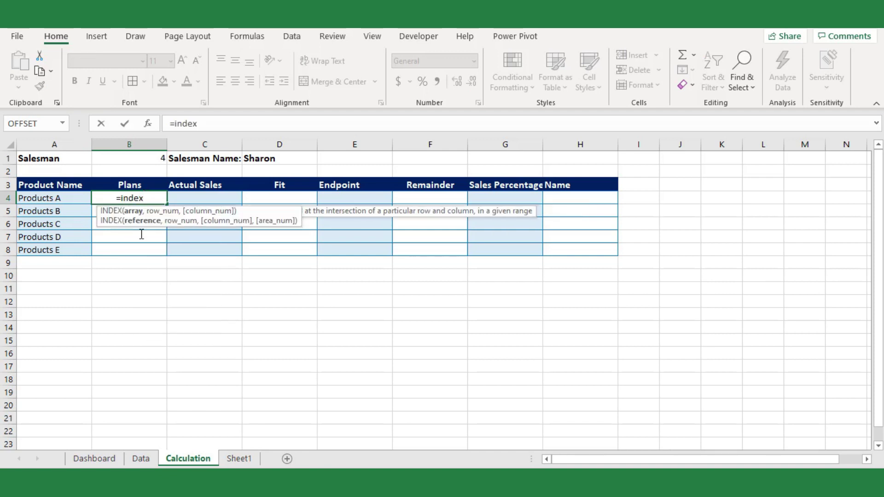
pyautogui.press('Tab')
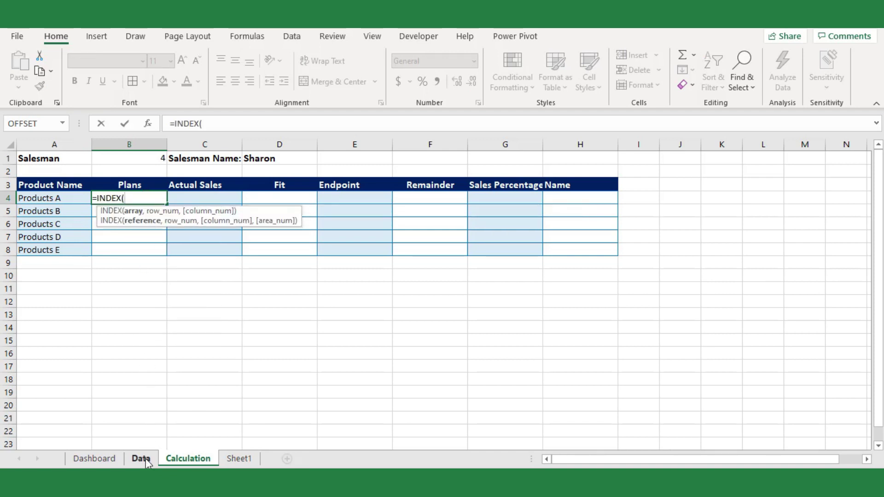
pyautogui.click(145, 458)
pyautogui.moveTo(89, 279); pyautogui.dragTo(376, 339)
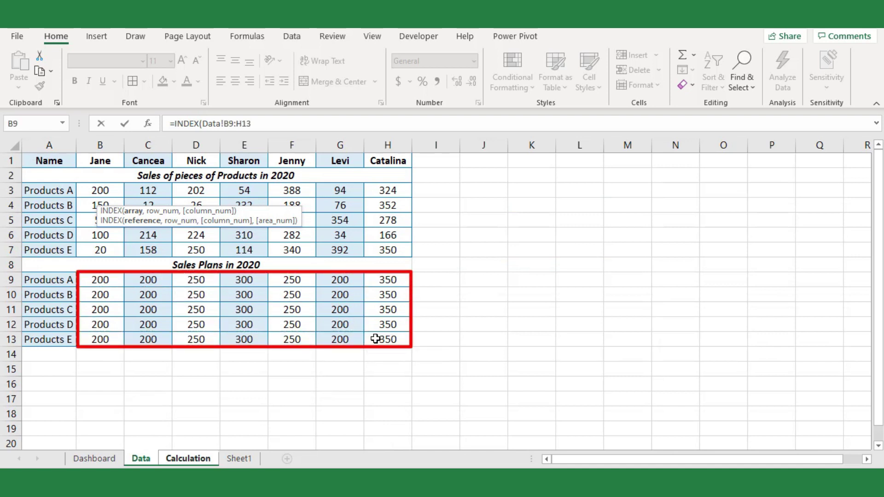
pyautogui.press('F4')
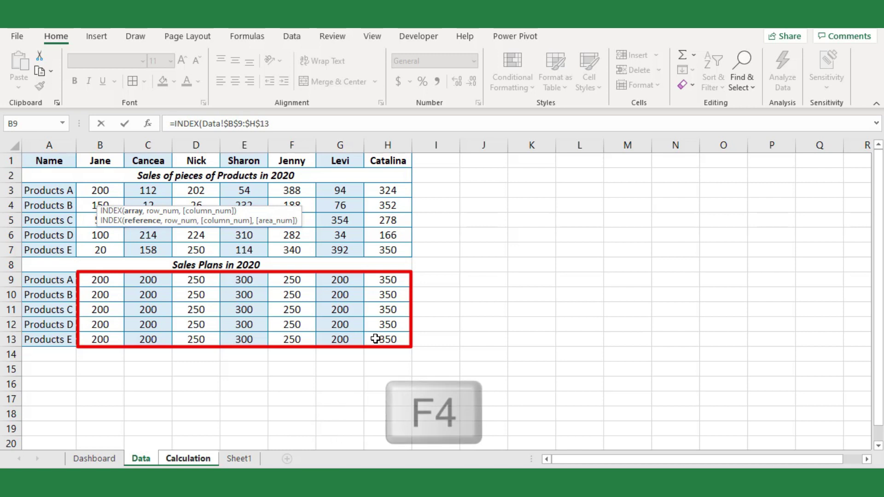
pyautogui.write(',')
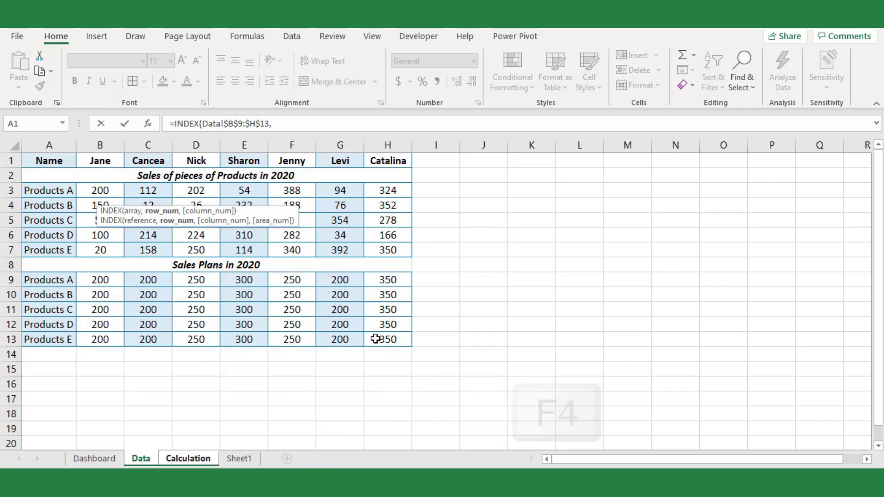
# Add MATCH(Calculation!A4,Data!$A$9:$A$13,0) as the row number of the INDEX formula in B4.
pyautogui.write('match')
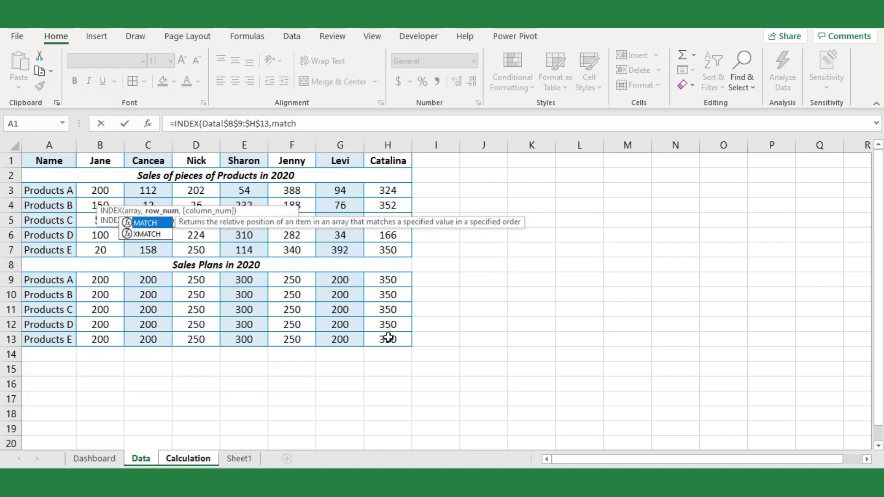
pyautogui.write('(')
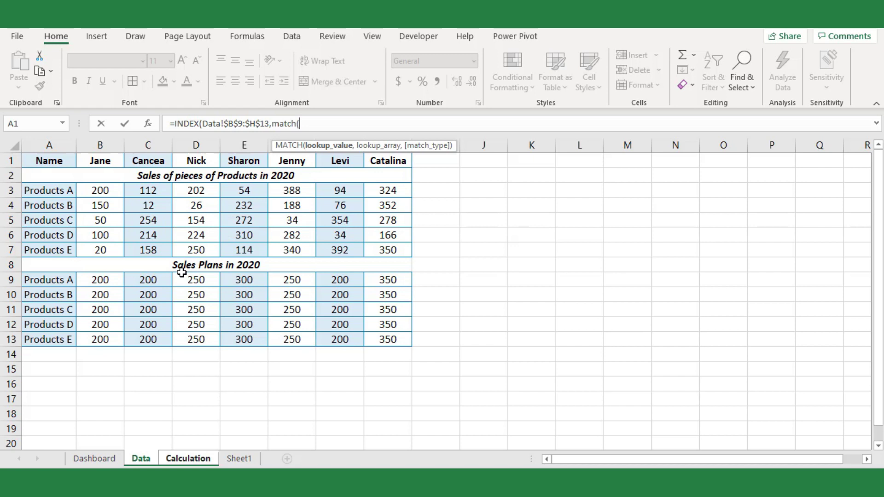
pyautogui.click(186, 458)
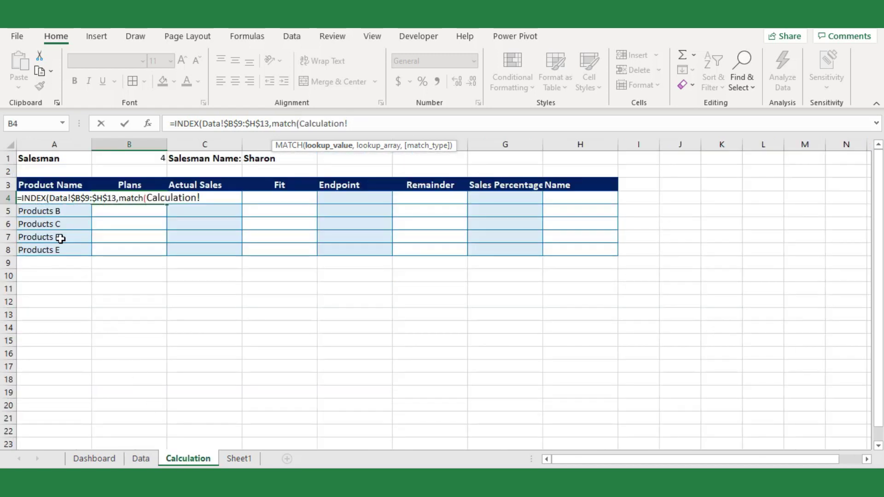
pyautogui.click(55, 210)
pyautogui.press('Up')
pyautogui.write(',')
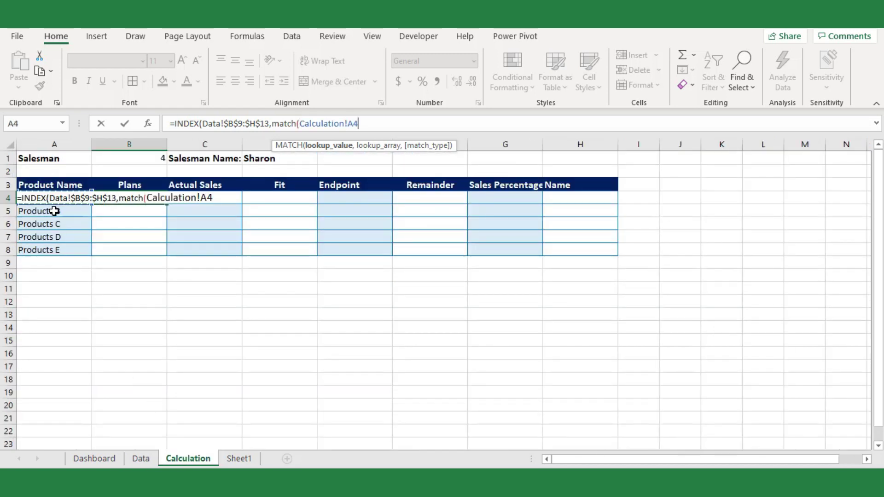
pyautogui.click(139, 446)
pyautogui.moveTo(46, 280); pyautogui.dragTo(45, 344)
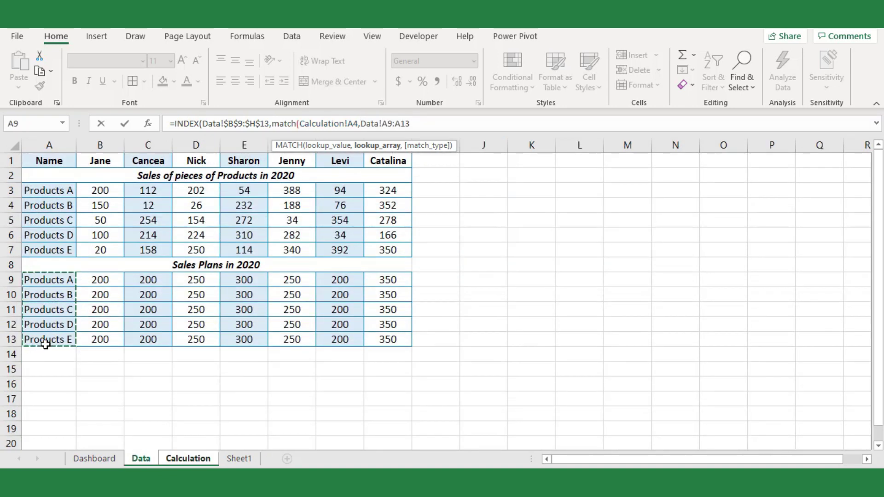
pyautogui.press('F4')
pyautogui.write(',')
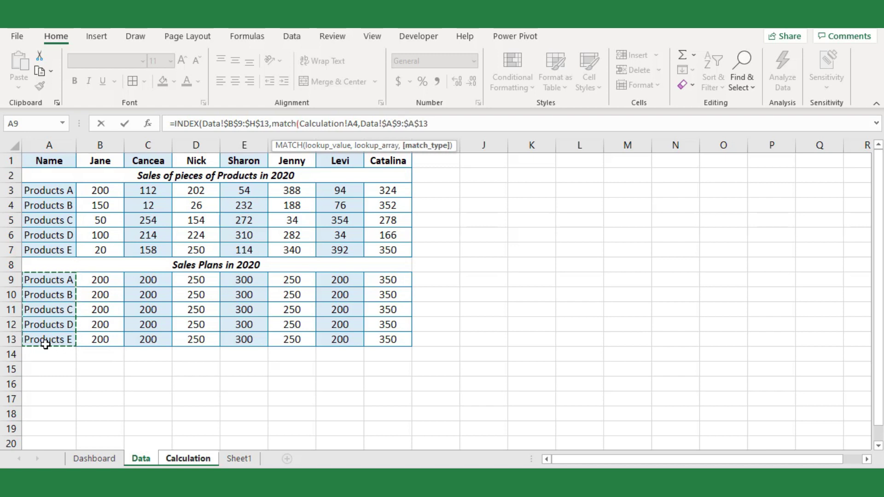
pyautogui.press('Down')
pyautogui.press('Tab')
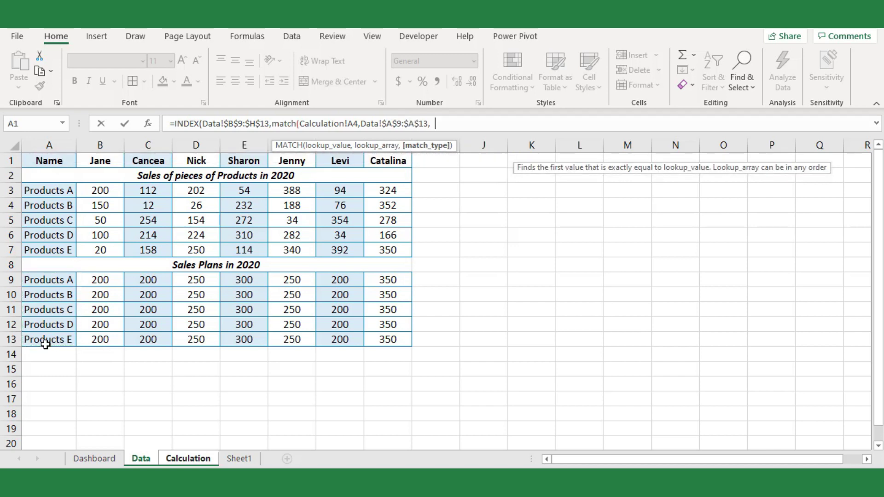
pyautogui.write('),')
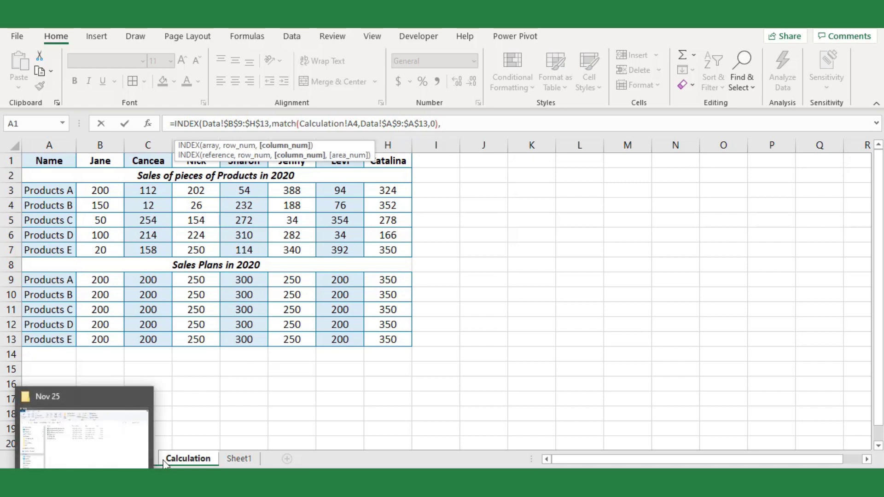
# Complete the B4 formula with the absolute reference Calculation!$B$1 as its column number.
pyautogui.click(188, 459)
pyautogui.click(116, 161)
pyautogui.press('F4')
pyautogui.write(')')
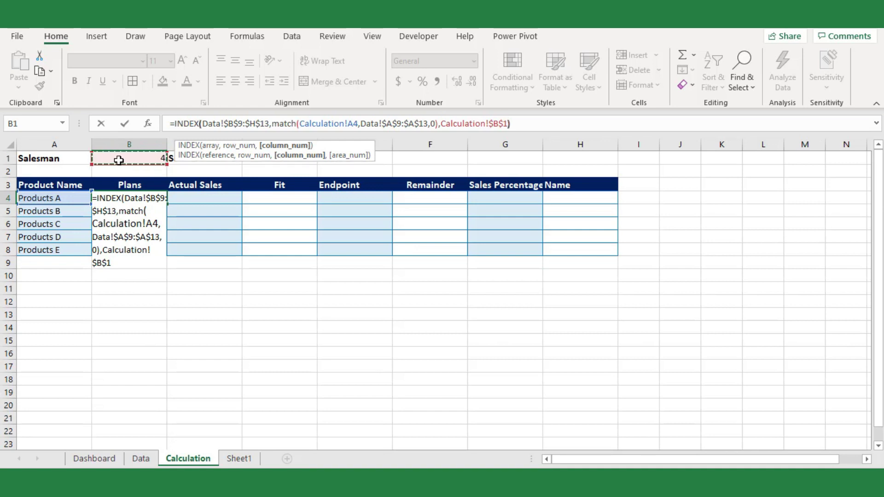
pyautogui.press('Return')
pyautogui.press('Up')
# Centre the salesman number in B1 horizontally and fill the Plans formula from B4 down to B8.
pyautogui.click(121, 160)
pyautogui.click(235, 81)
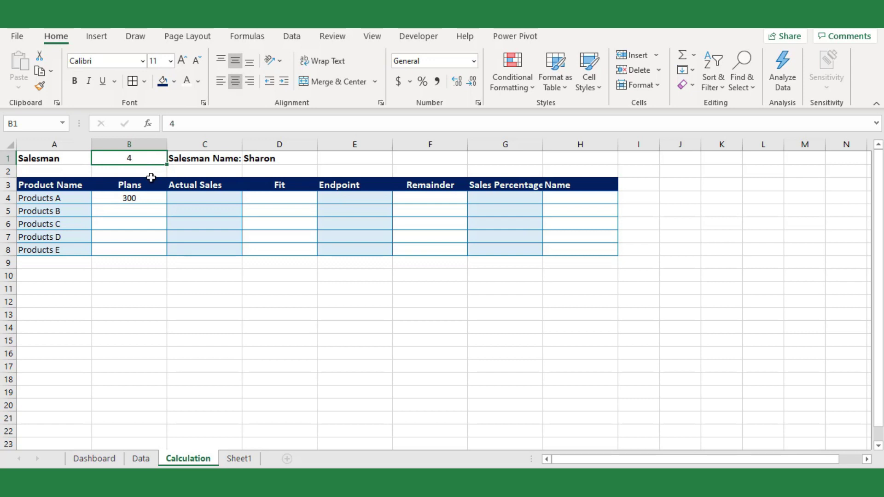
pyautogui.click(159, 201)
pyautogui.moveTo(170, 204); pyautogui.dragTo(161, 252)
pyautogui.click(147, 246)
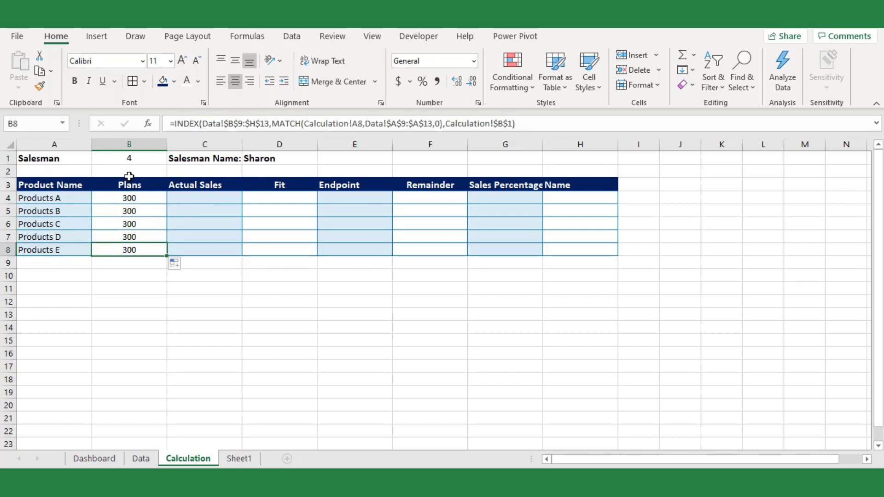
# Lower the salesman number by one with the Dashboard spin button and check the Plans column on the Calculation sheet.
pyautogui.click(125, 158)
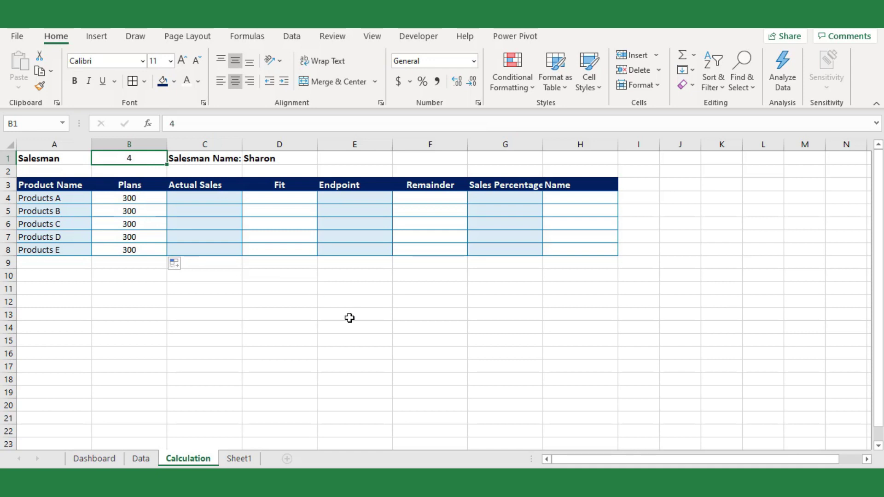
pyautogui.click(94, 458)
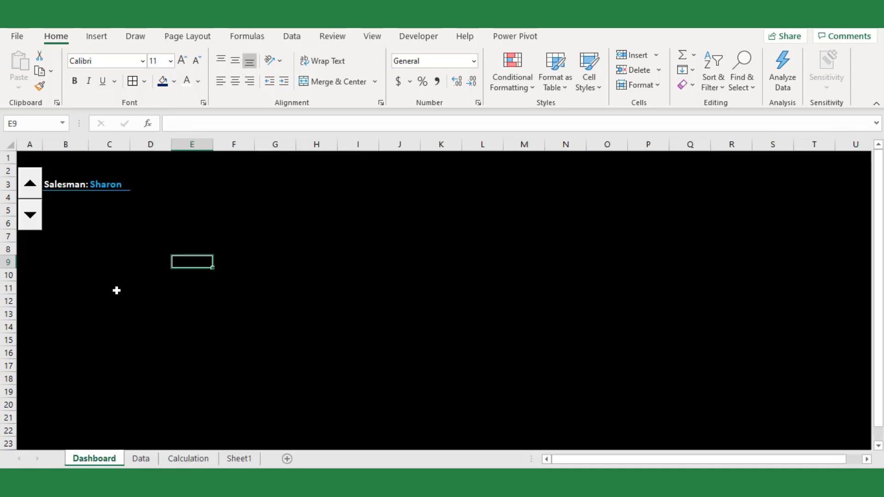
pyautogui.click(39, 228)
pyautogui.click(190, 458)
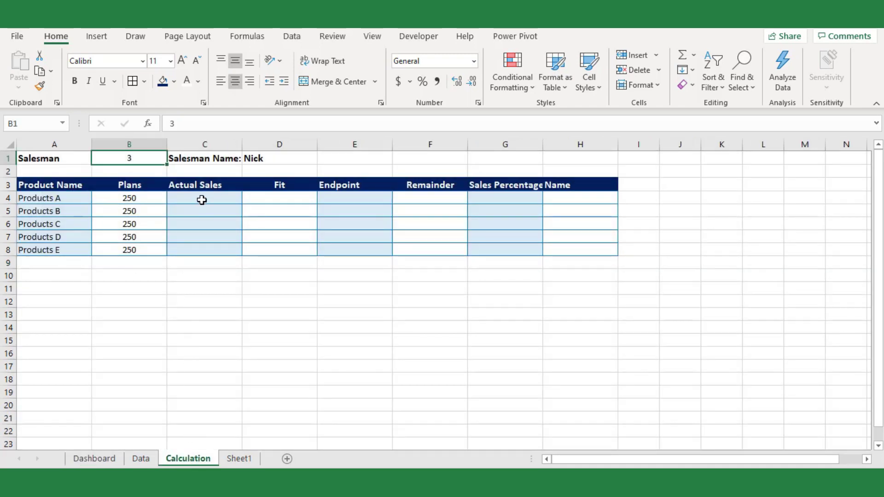
# Begin an INDEX formula in Actual Sales cell C4 with the absolute range Data!$B$3:$H$7 as its array.
pyautogui.click(202, 199)
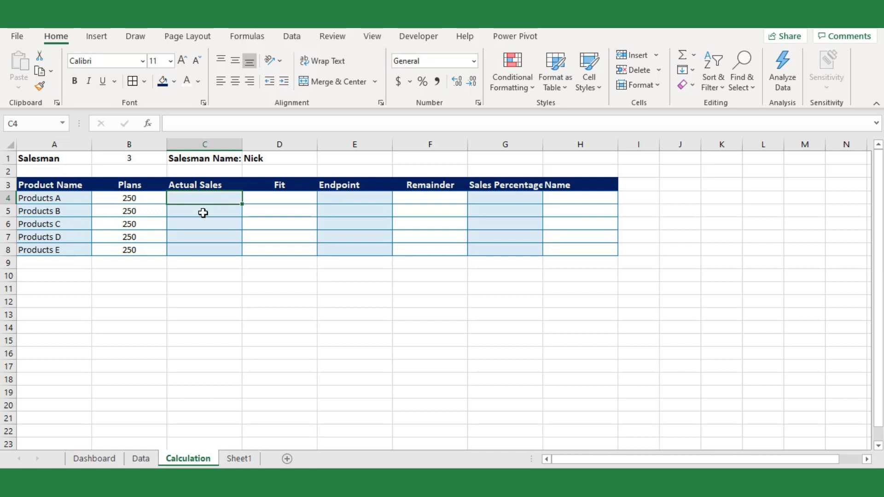
pyautogui.write('=index')
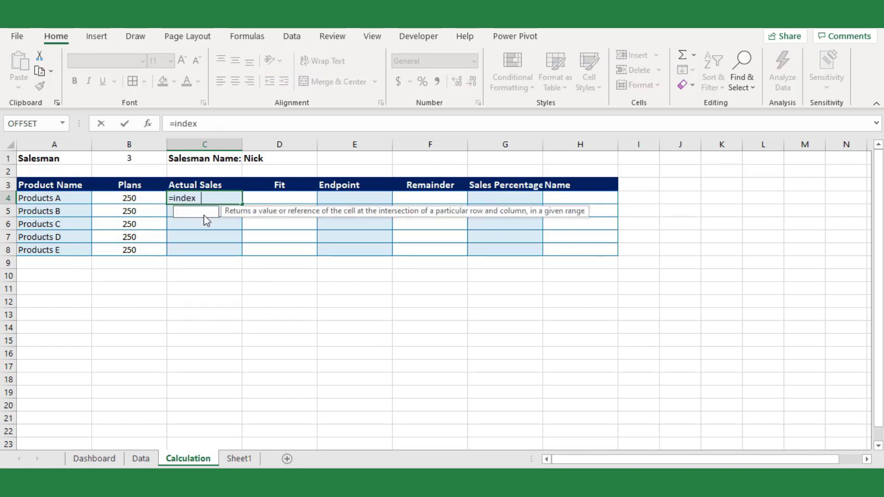
pyautogui.press('Tab')
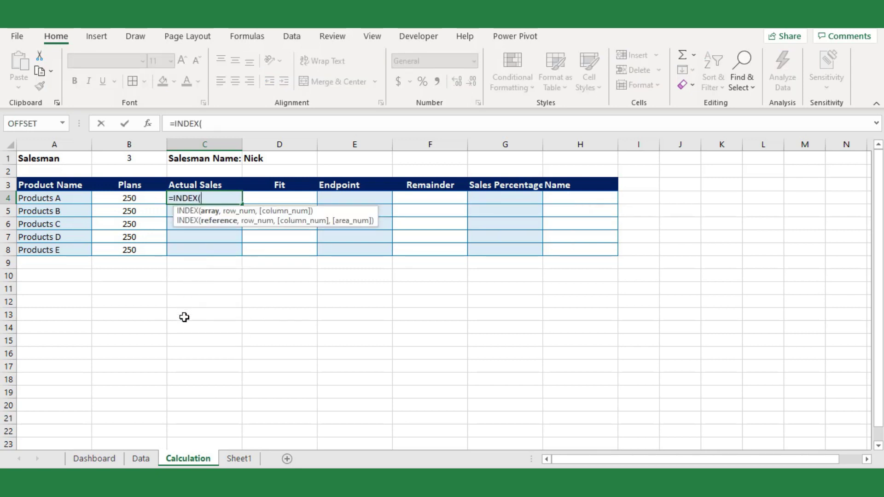
pyautogui.click(142, 460)
pyautogui.moveTo(100, 194); pyautogui.dragTo(364, 252)
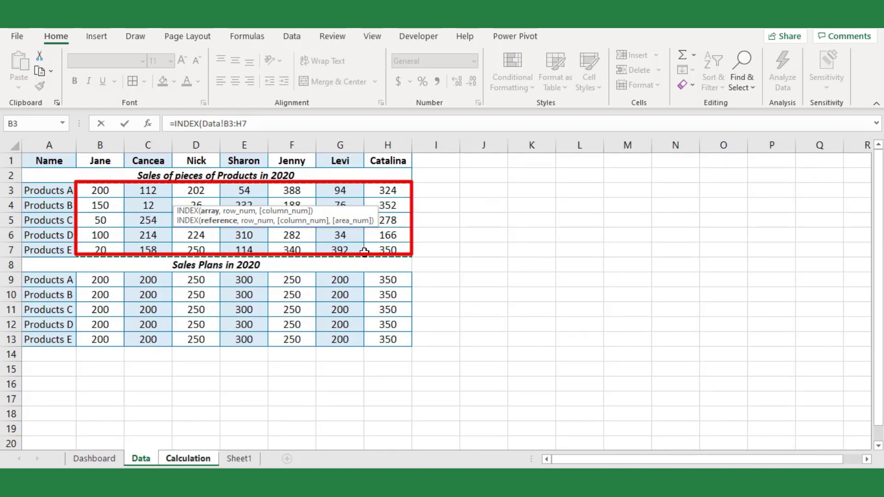
pyautogui.press('F4')
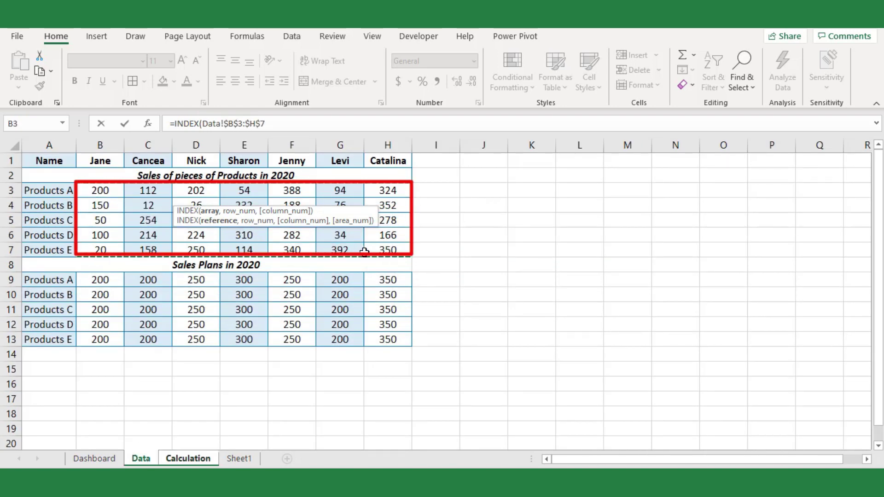
# Add MATCH(Calculation!A4,Data!$A$3:$A$7,0) as the row number of the INDEX formula in C4.
pyautogui.write(',match')
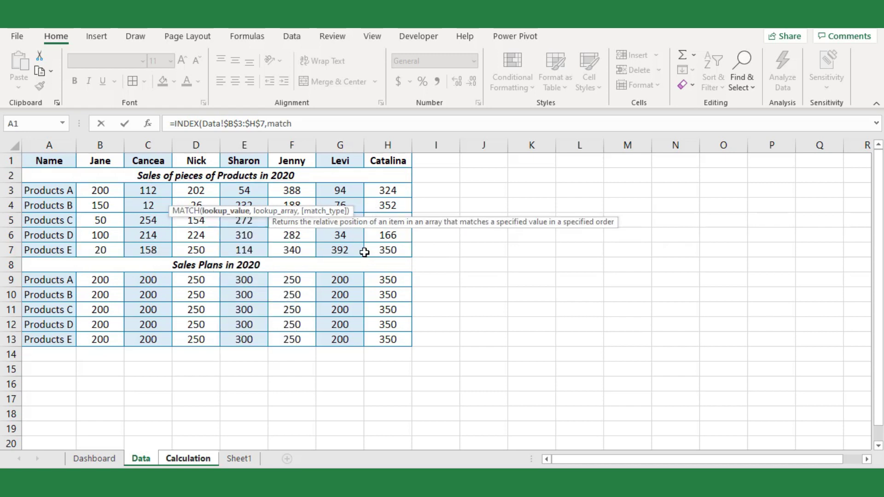
pyautogui.press('Tab')
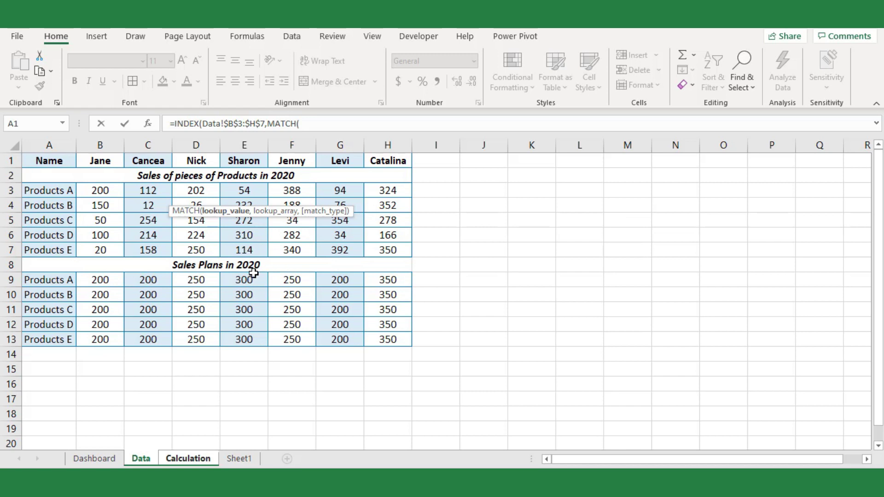
pyautogui.click(187, 461)
pyautogui.click(64, 204)
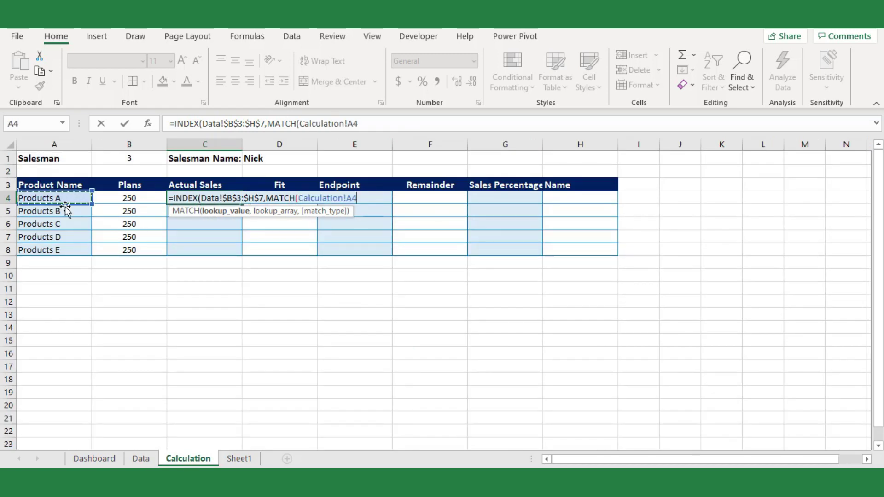
pyautogui.write(',')
pyautogui.click(141, 459)
pyautogui.moveTo(48, 191); pyautogui.dragTo(47, 252)
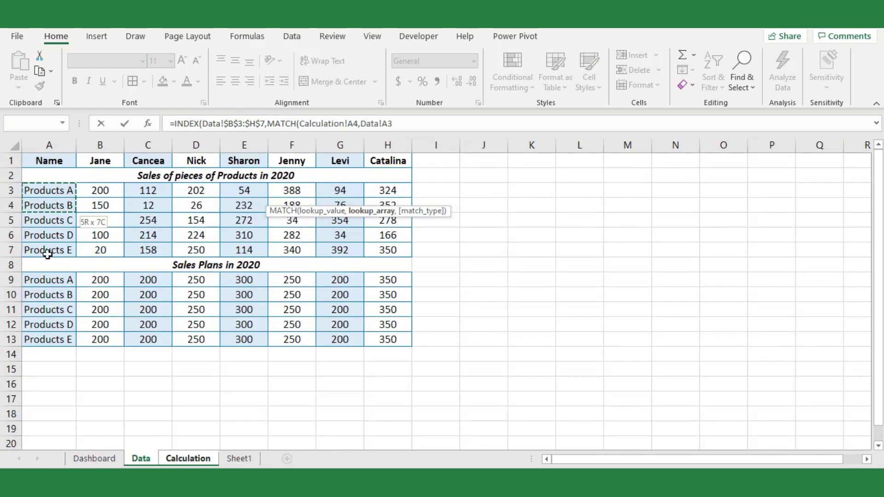
pyautogui.press('F4')
pyautogui.write(',')
pyautogui.press('Down')
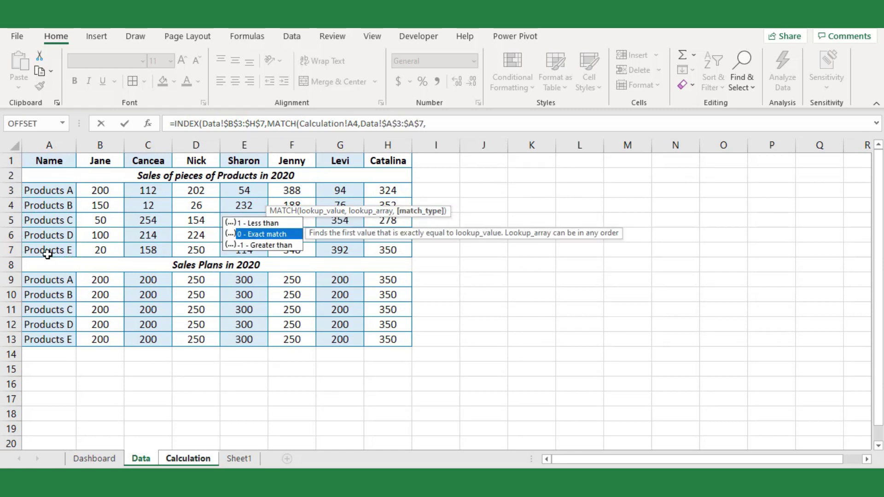
pyautogui.press('Tab')
pyautogui.write('),')
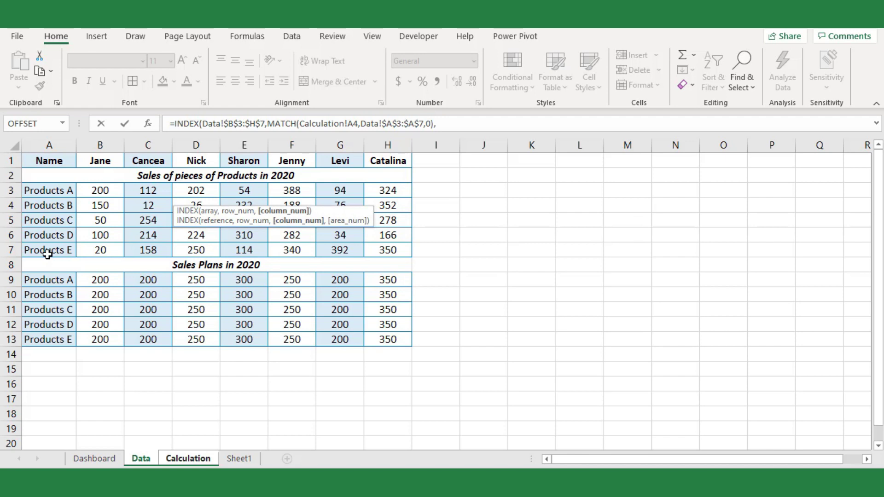
# Supply the absolute reference Calculation!$B$1 as the column number of the INDEX formula in C4.
pyautogui.click(180, 451)
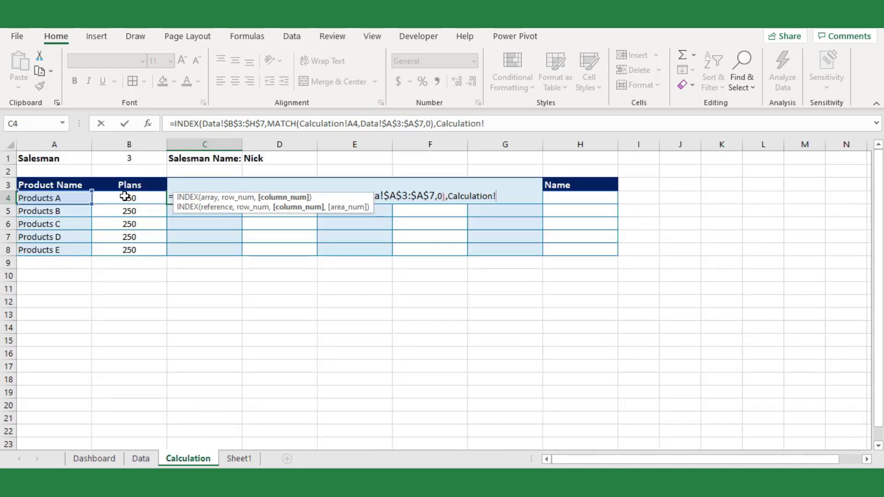
pyautogui.click(125, 156)
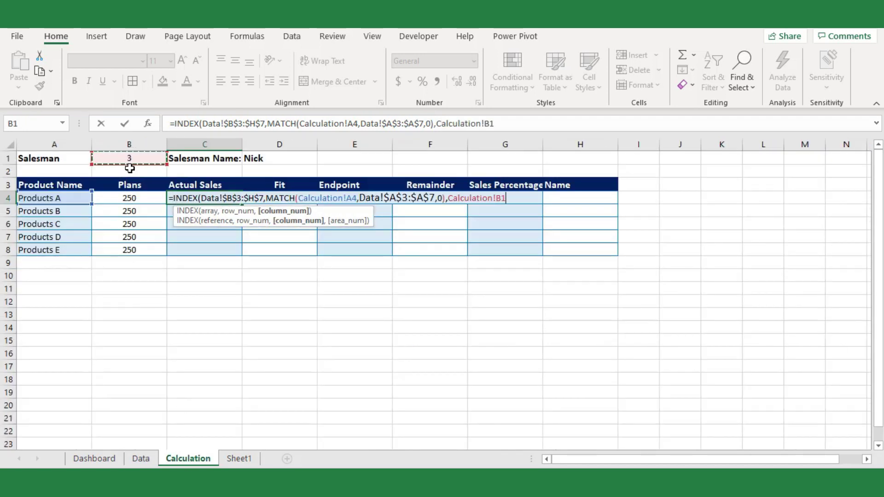
pyautogui.press('F4')
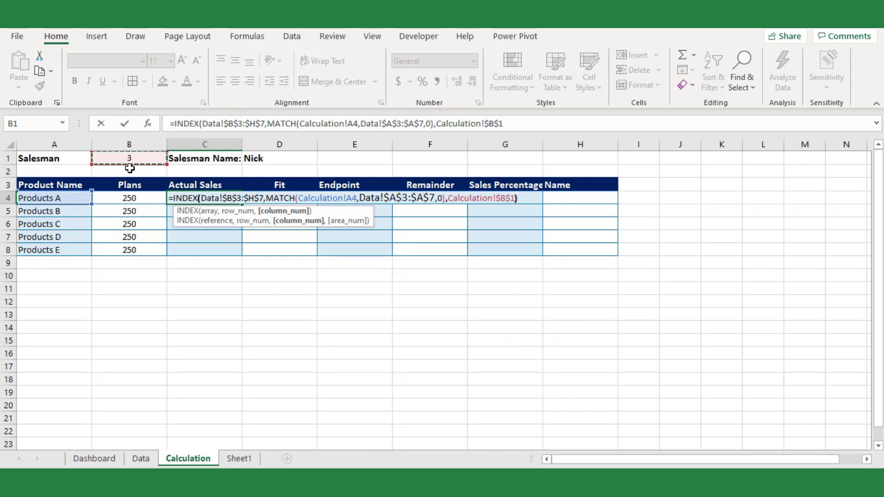
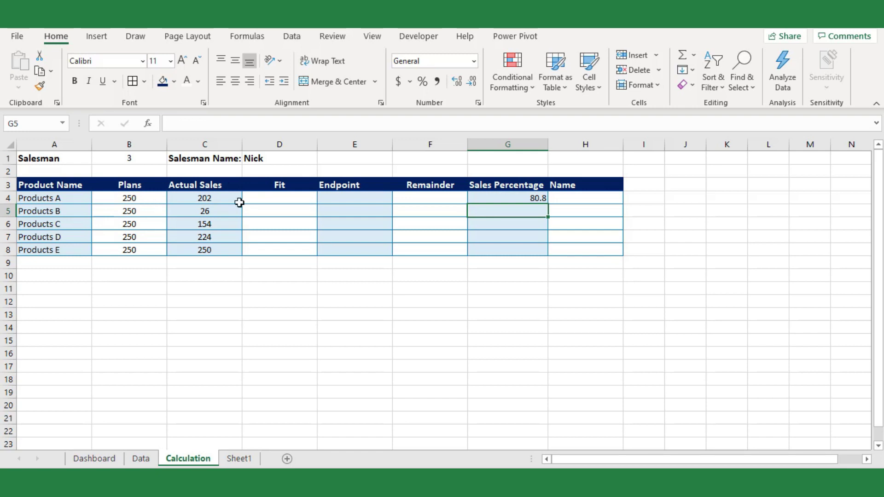
# Fill the Sales Percentage formula from G4 down to G8 and centre the column's values horizontally.
pyautogui.click(480, 196)
pyautogui.moveTo(548, 203); pyautogui.dragTo(537, 252)
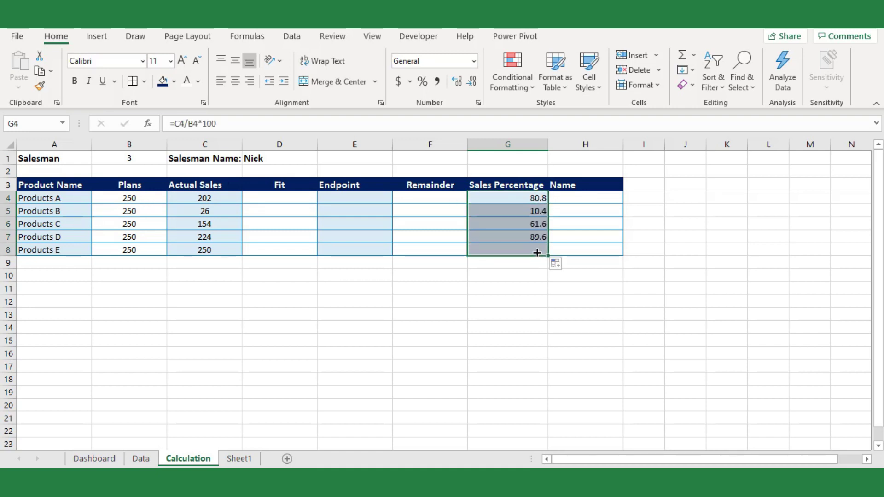
pyautogui.click(235, 81)
# Enter 2 in each Endpoint cell from E4 to E8 and centre these values horizontally.
pyautogui.click(345, 197)
pyautogui.write('2')
pyautogui.press('Return')
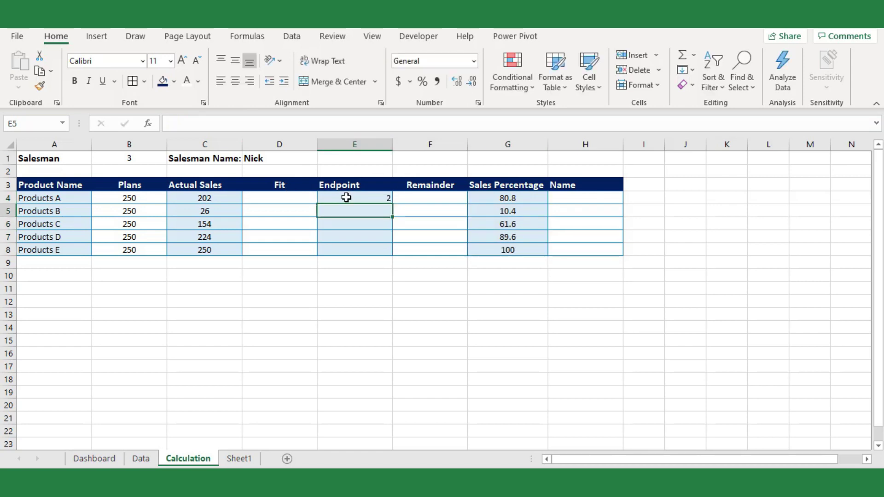
pyautogui.write('2')
pyautogui.press('Return')
pyautogui.write('2')
pyautogui.press('Return')
pyautogui.write('2')
pyautogui.press('Return')
pyautogui.write('2')
pyautogui.press('Return')
pyautogui.moveTo(351, 197); pyautogui.dragTo(355, 252)
pyautogui.click(235, 81)
pyautogui.click(445, 277)
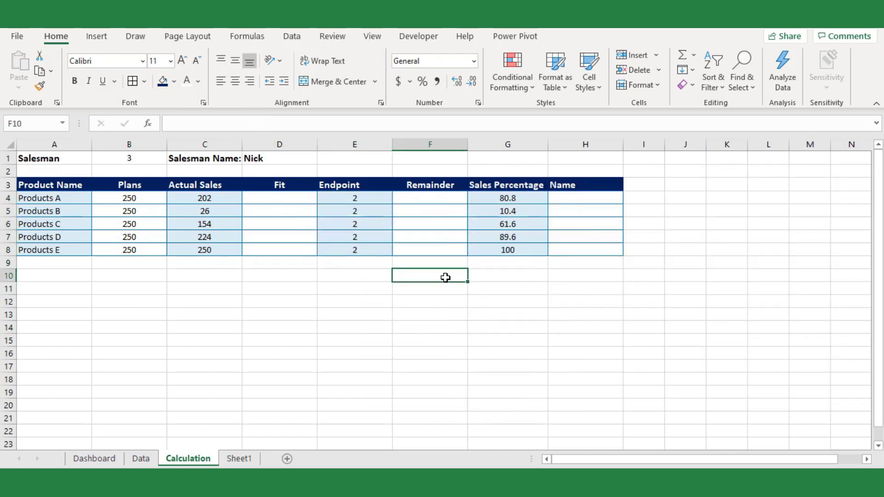
# Enter =IF(G4>100,100,G4) in Fit cell D4 and fill the formula down to D8.
pyautogui.click(193, 199)
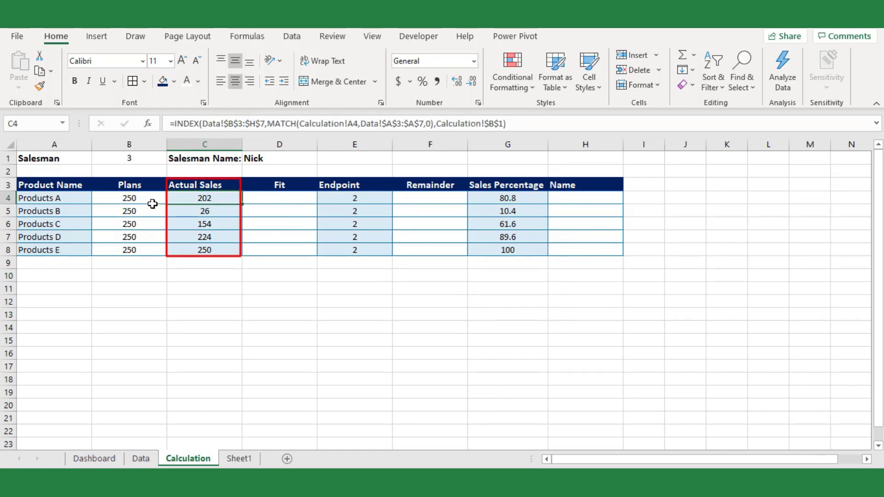
pyautogui.click(274, 199)
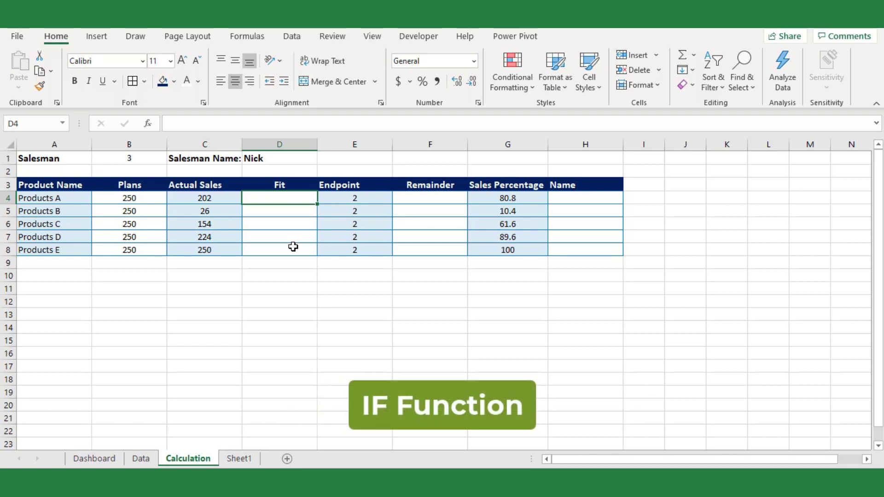
pyautogui.write('=if')
pyautogui.press('Tab')
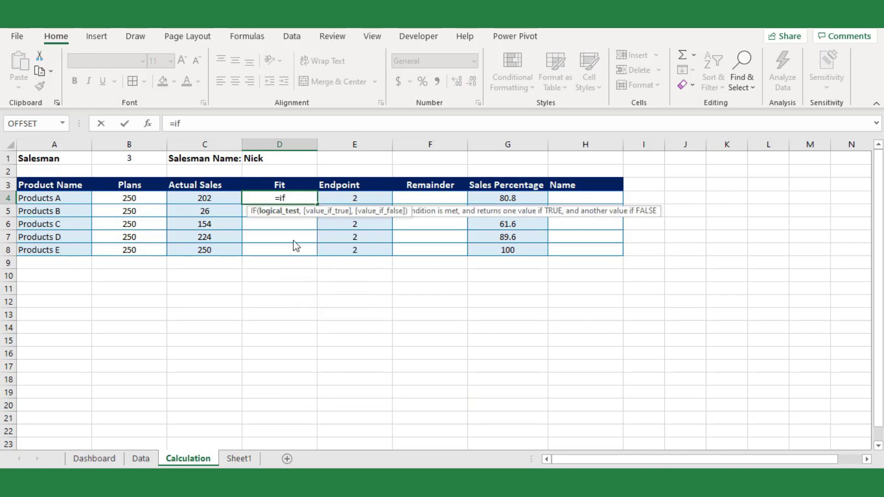
pyautogui.click(482, 198)
pyautogui.write('>100')
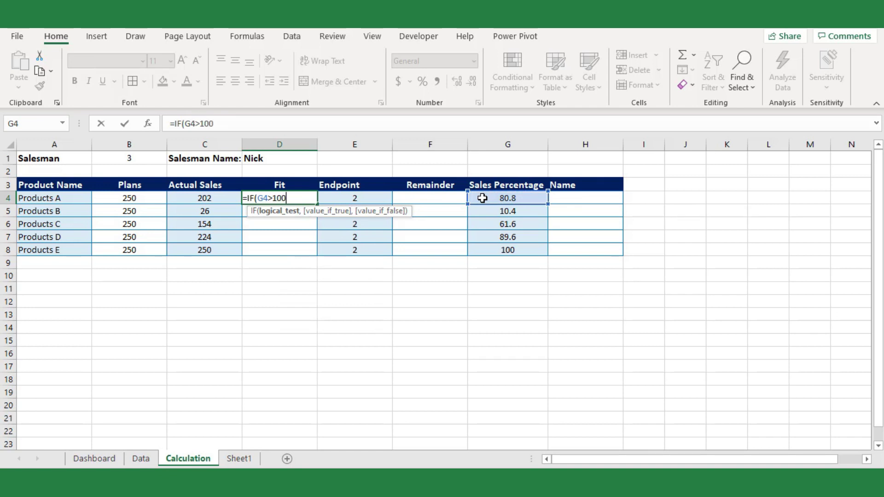
pyautogui.write(',100,')
pyautogui.click(481, 198)
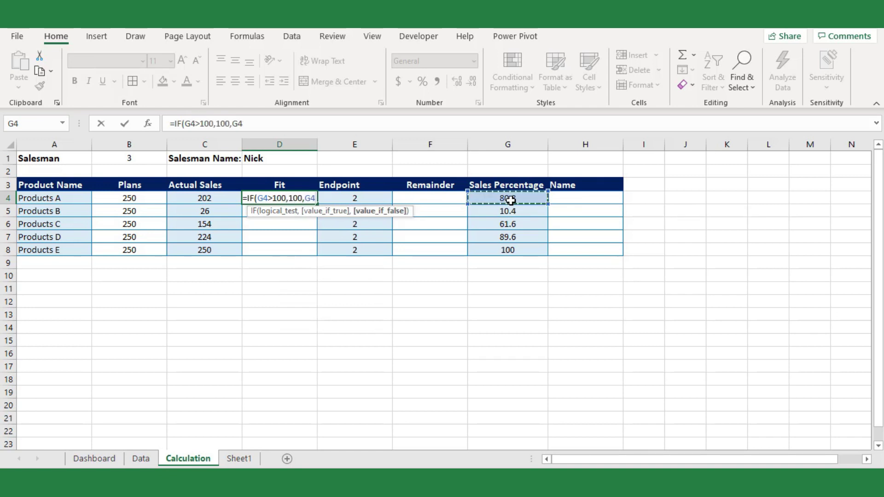
pyautogui.press('Return')
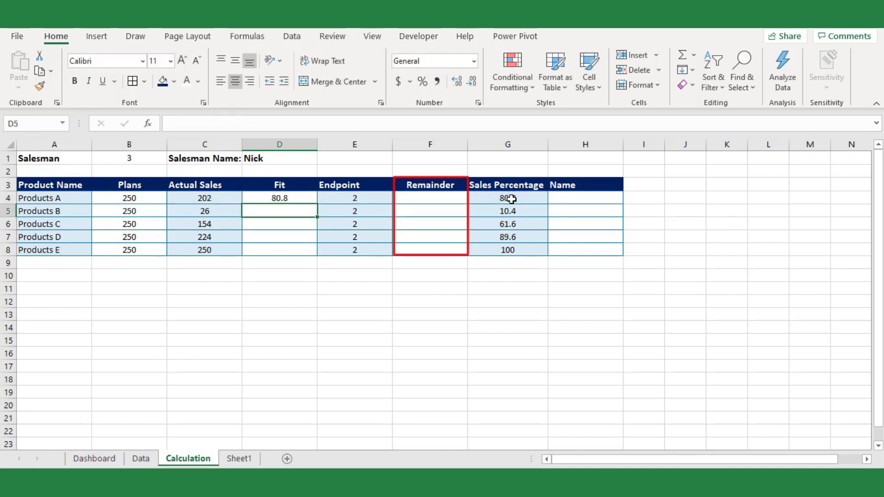
pyautogui.click(311, 198)
pyautogui.moveTo(318, 203); pyautogui.dragTo(315, 253)
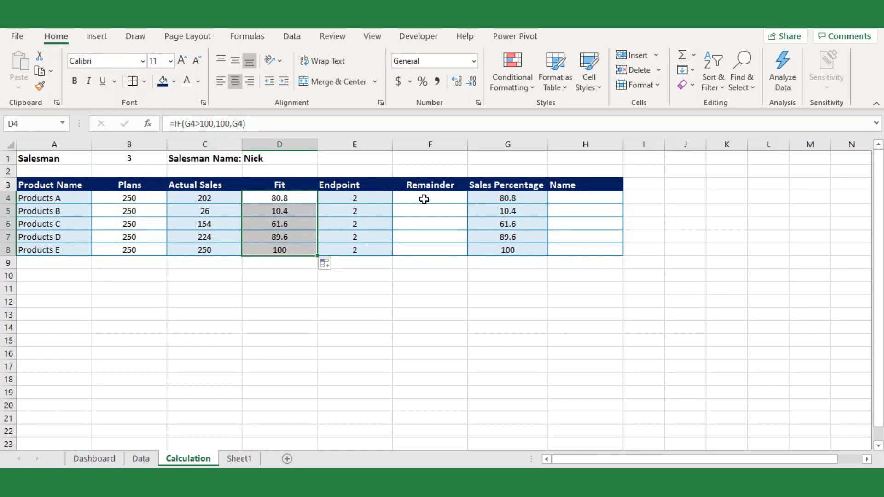
# Enter =100-D4 in Remainder cell F4 and fill the formula down to F8.
pyautogui.click(424, 201)
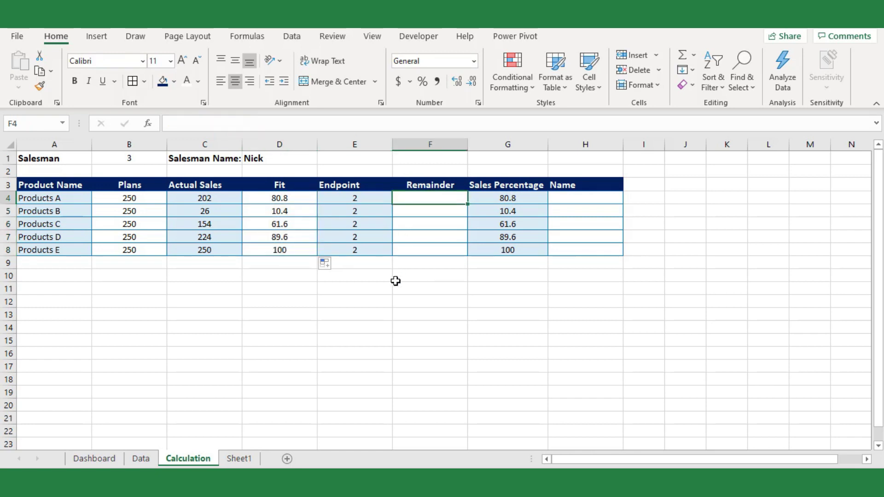
pyautogui.write('=100-')
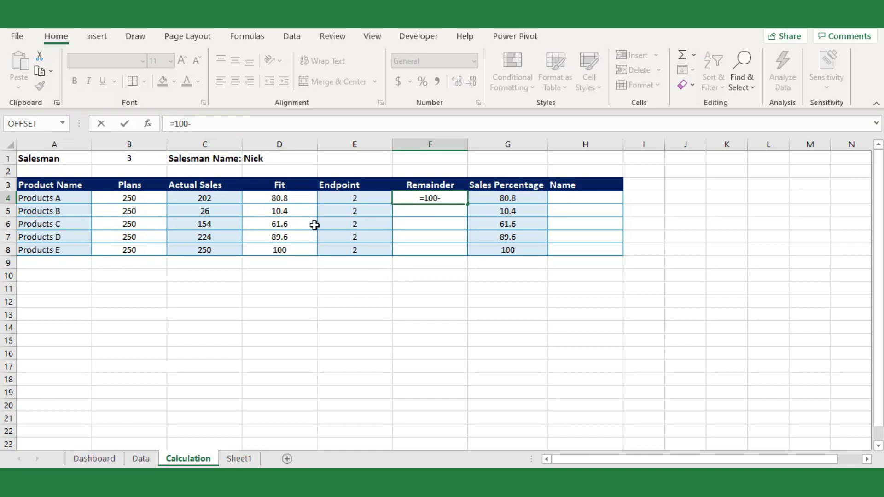
pyautogui.click(301, 203)
pyautogui.press('Return')
pyautogui.click(435, 197)
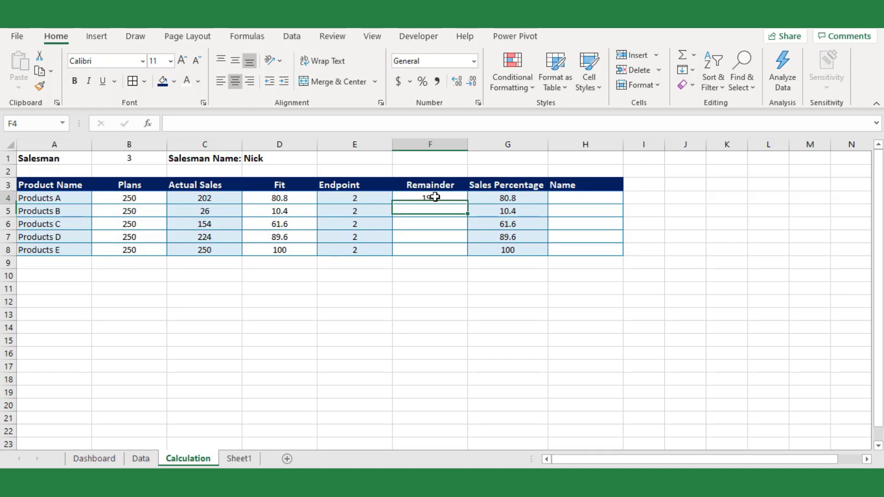
pyautogui.moveTo(467, 203); pyautogui.dragTo(467, 254)
# Enter the letters A, B, C, D and E in the Name column from H4 to H8.
pyautogui.click(575, 198)
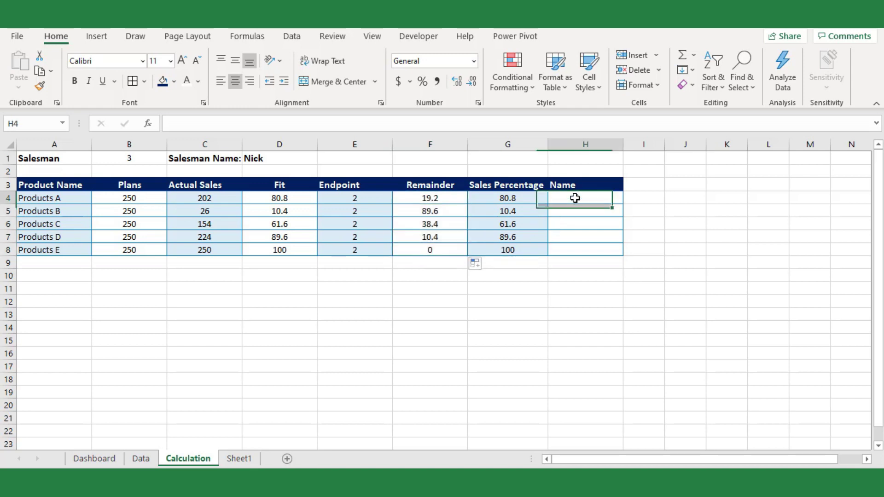
pyautogui.write('A')
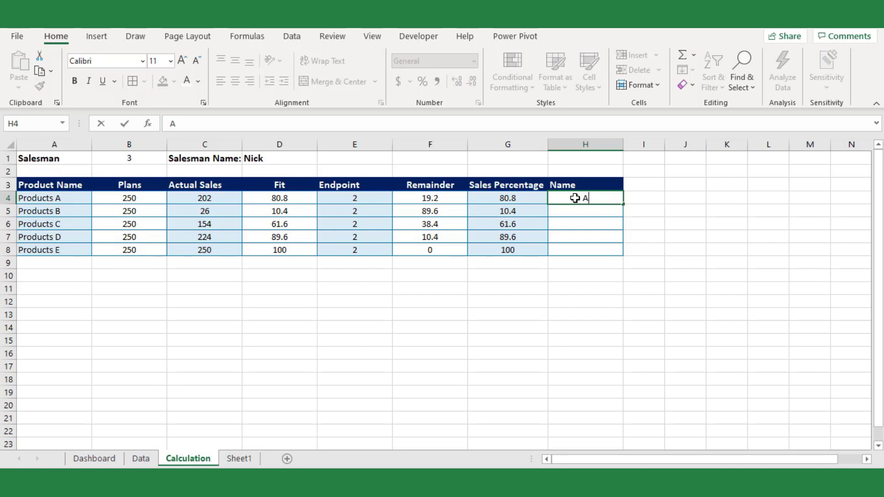
pyautogui.press('Return')
pyautogui.write('B')
pyautogui.press('Return')
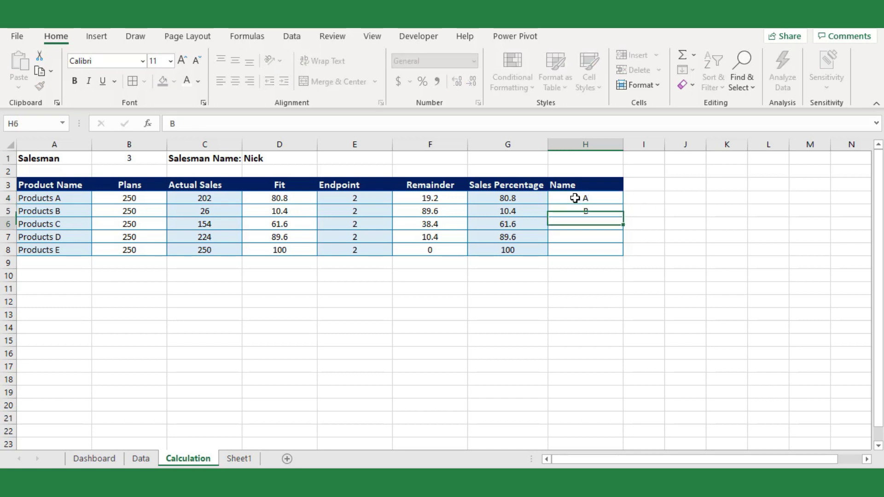
pyautogui.write('C')
pyautogui.press('Return')
pyautogui.write('D')
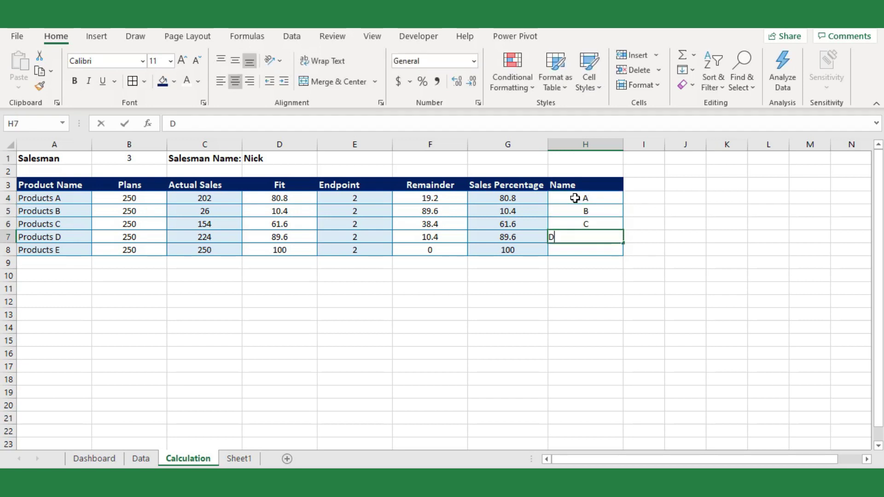
pyautogui.press('Return')
pyautogui.write('E')
pyautogui.click(588, 295)
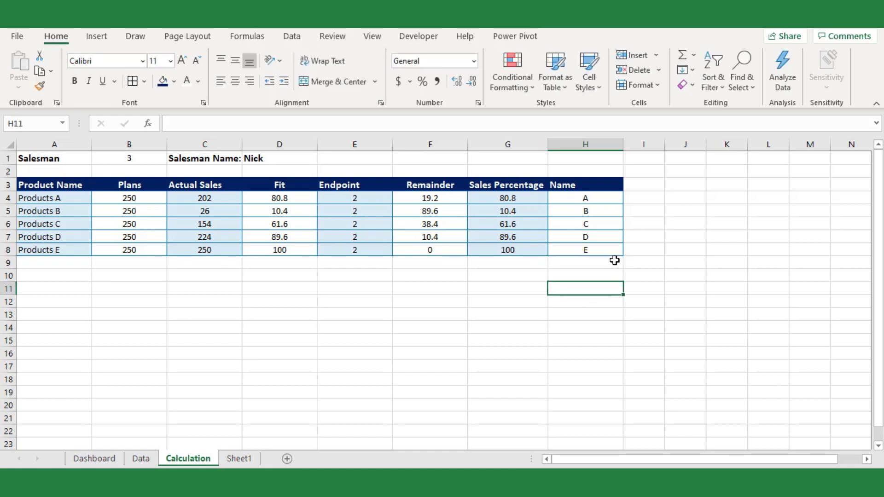
# Add a new column header % in cell I3, beside the Name column.
pyautogui.click(643, 185)
pyautogui.write('%')
pyautogui.press('Return')
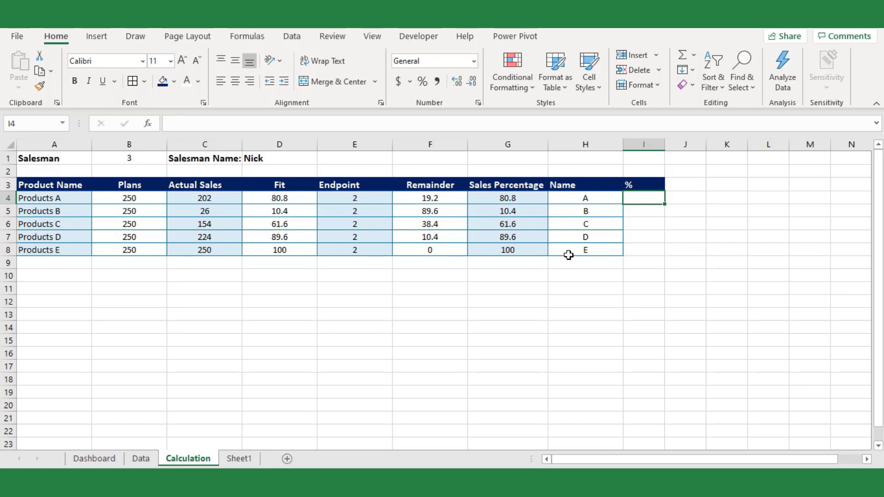
# Enter the formula =C4/B4 in cell I4 of the % column.
pyautogui.write('=')
pyautogui.click(218, 203)
pyautogui.write('/')
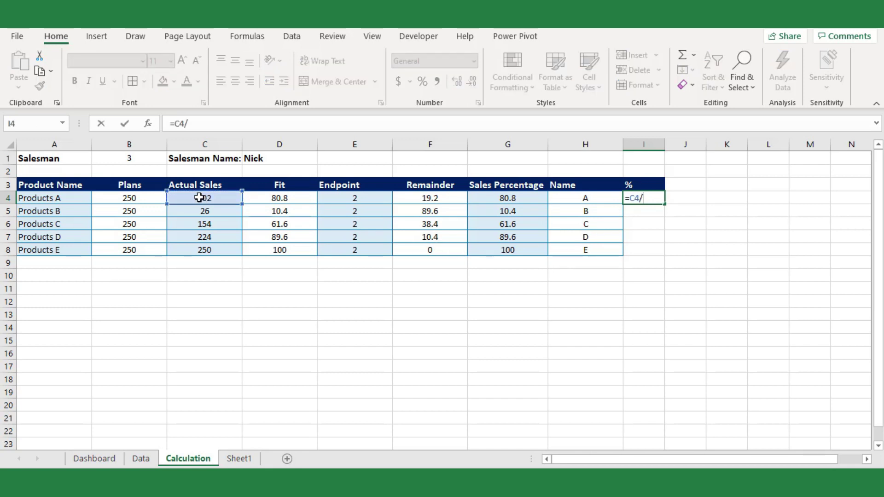
pyautogui.click(131, 202)
pyautogui.press('Return')
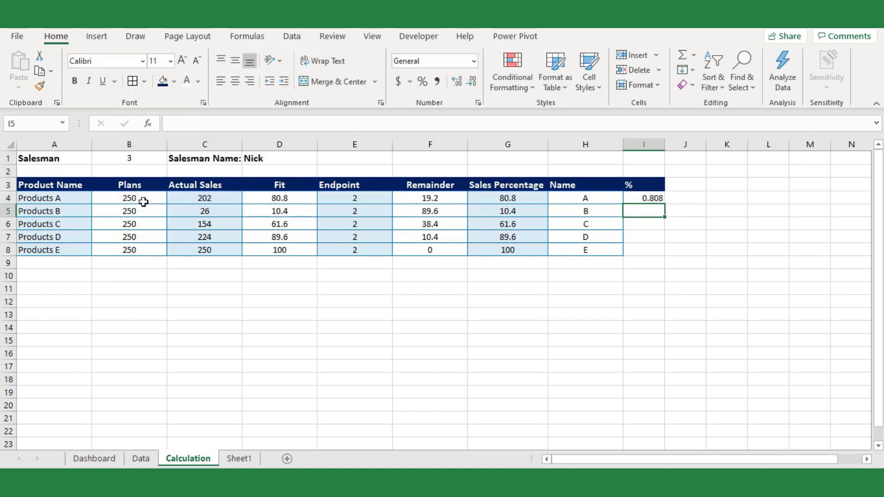
# Format I4 as a percentage, fill it down to I8, and centre the % column.
pyautogui.click(660, 199)
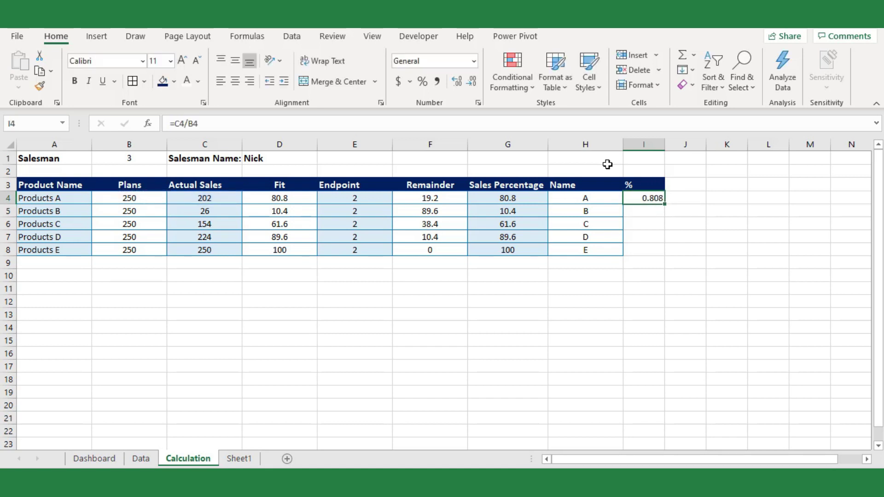
pyautogui.click(422, 82)
pyautogui.moveTo(666, 204); pyautogui.dragTo(663, 258)
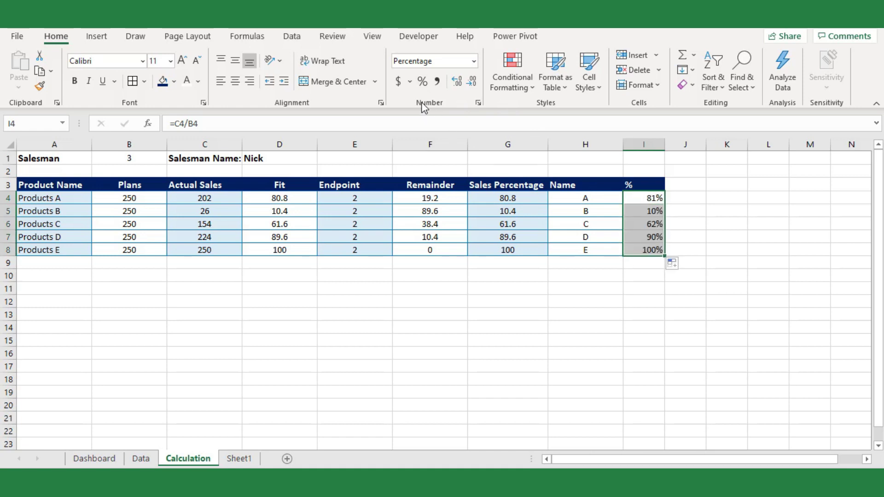
pyautogui.click(235, 81)
pyautogui.click(533, 326)
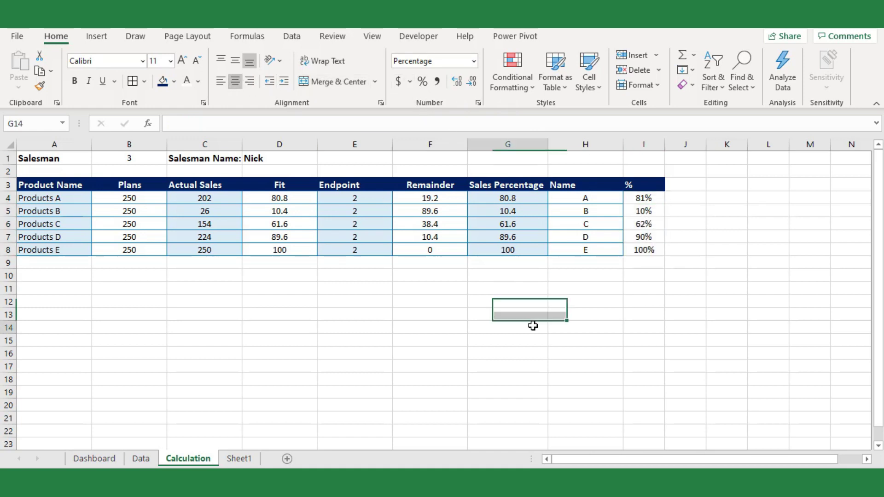
# Insert a stacked column chart from the Fit, Endpoint and Remainder values in D4:F8.
pyautogui.click(271, 184)
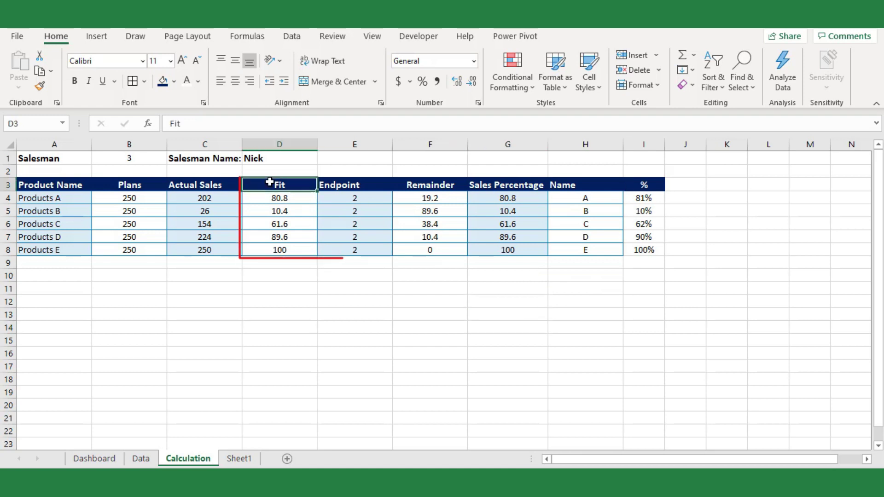
pyautogui.moveTo(276, 198)
pyautogui.mouseDown()
pyautogui.moveTo(422, 205)
pyautogui.moveTo(428, 236)
pyautogui.moveTo(416, 250)
pyautogui.mouseUp()
pyautogui.click(97, 37)
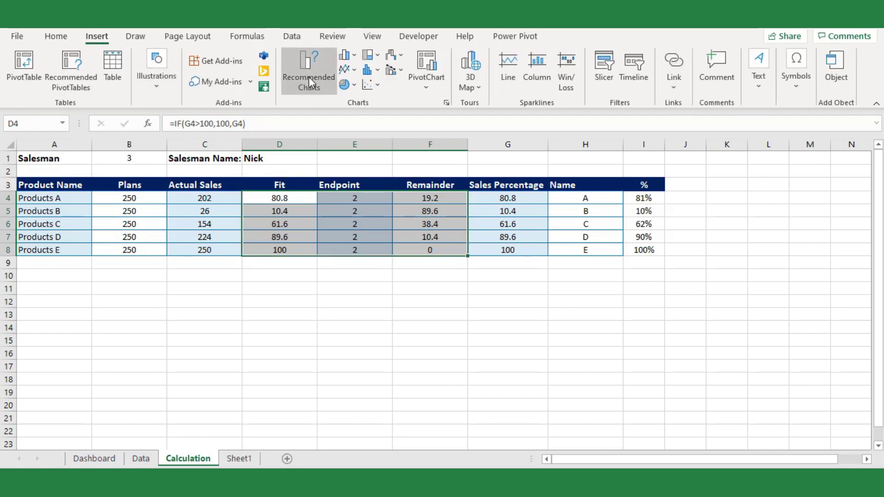
pyautogui.click(308, 76)
pyautogui.click(324, 327)
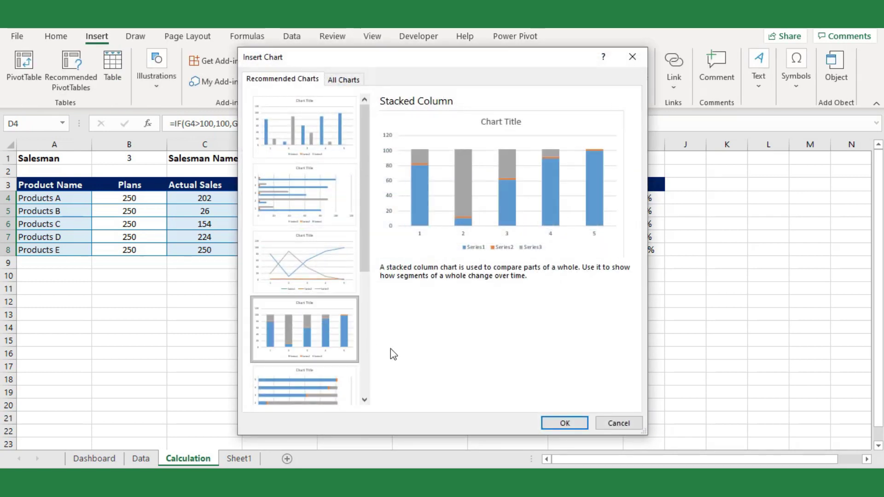
pyautogui.click(555, 422)
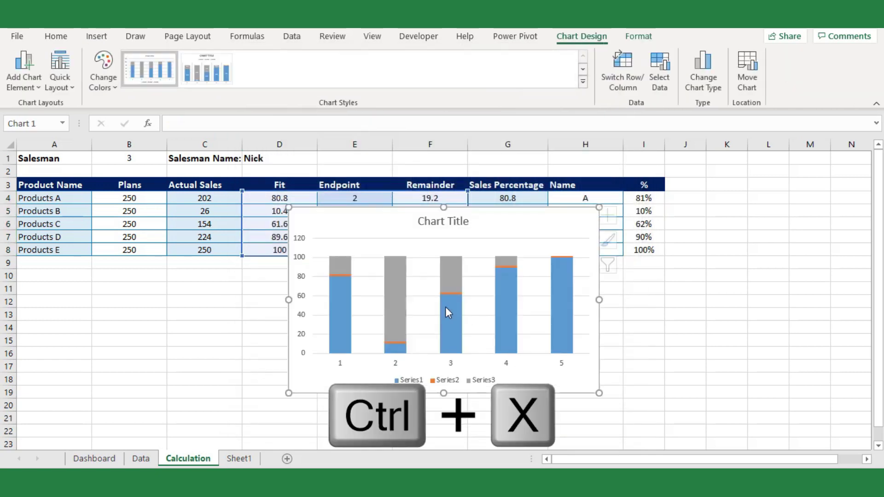
# Move the stacked column chart from the Calculation sheet to cell E4 of the Dashboard sheet.
pyautogui.hotkey('ctrl', 'x')
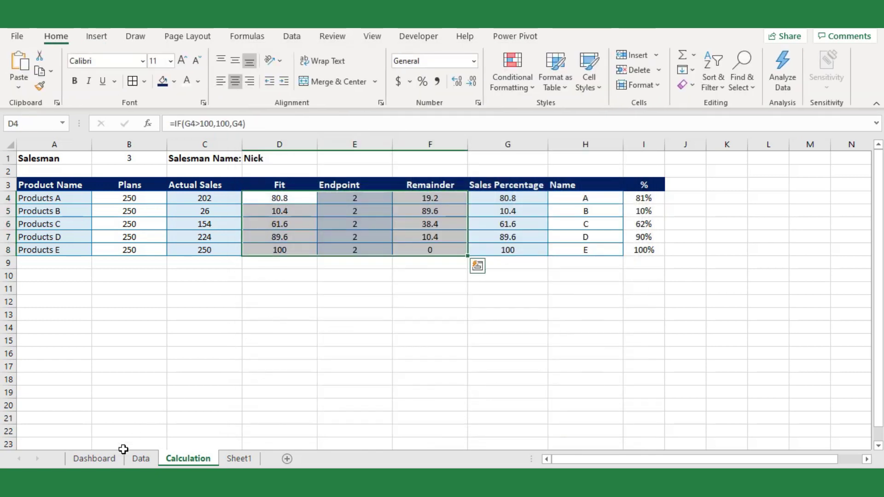
pyautogui.click(106, 458)
pyautogui.click(199, 196)
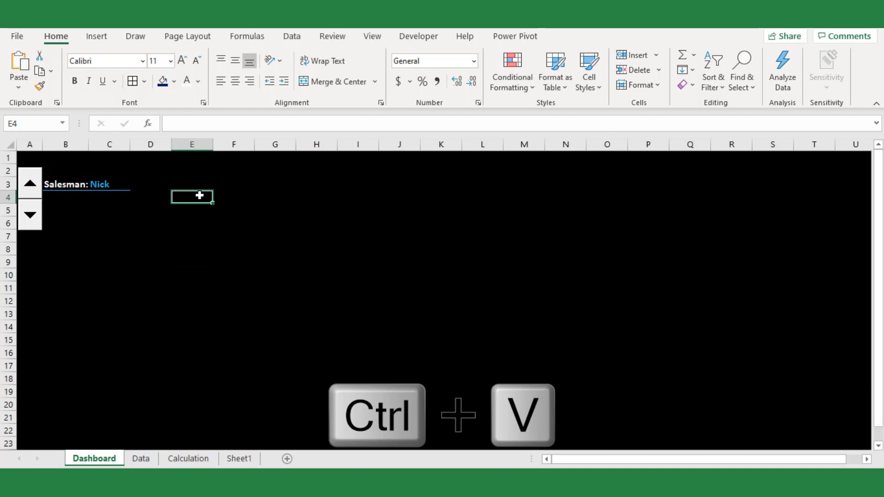
pyautogui.hotkey('ctrl', 'v')
# Remove the chart's title, gridlines, vertical axis and legend.
pyautogui.click(383, 192)
pyautogui.press('Delete')
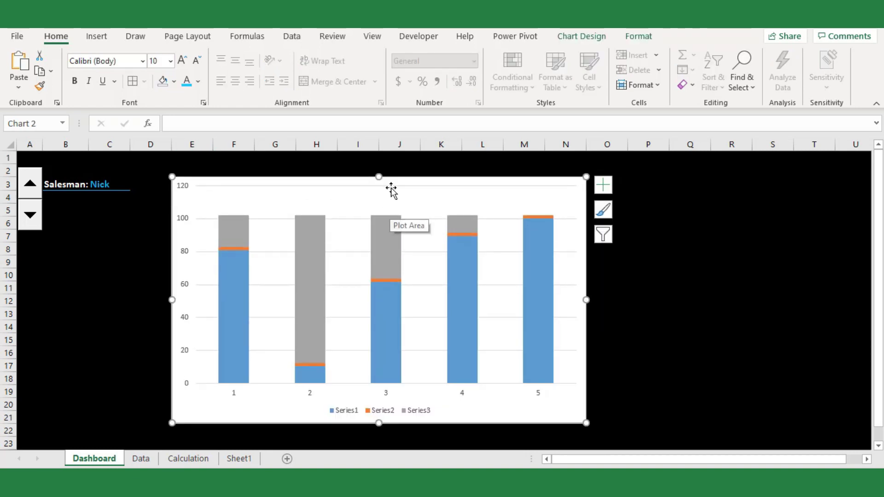
pyautogui.click(390, 187)
pyautogui.click(408, 218)
pyautogui.press('Delete')
pyautogui.click(189, 232)
pyautogui.press('Delete')
pyautogui.click(373, 411)
pyautogui.press('Delete')
# Set the chart's horizontal axis labels to the Name letters in Calculation!$H$4:$H$8.
pyautogui.click(371, 417)
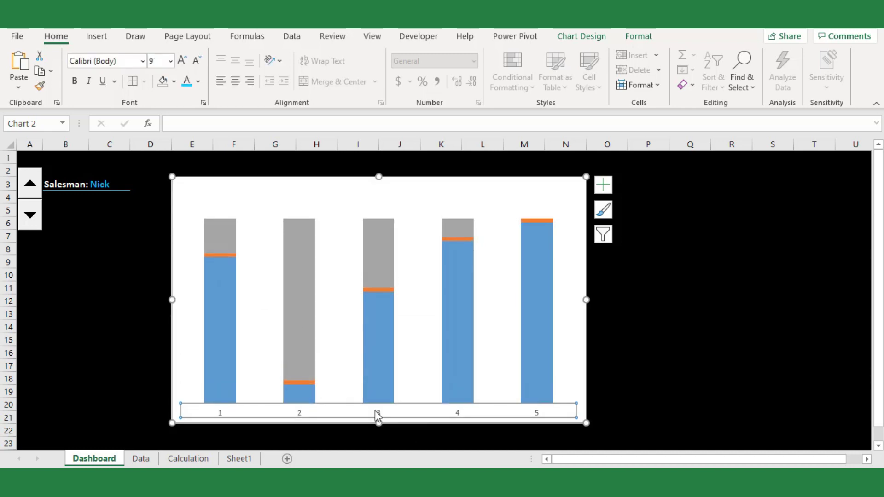
pyautogui.rightClick(376, 417)
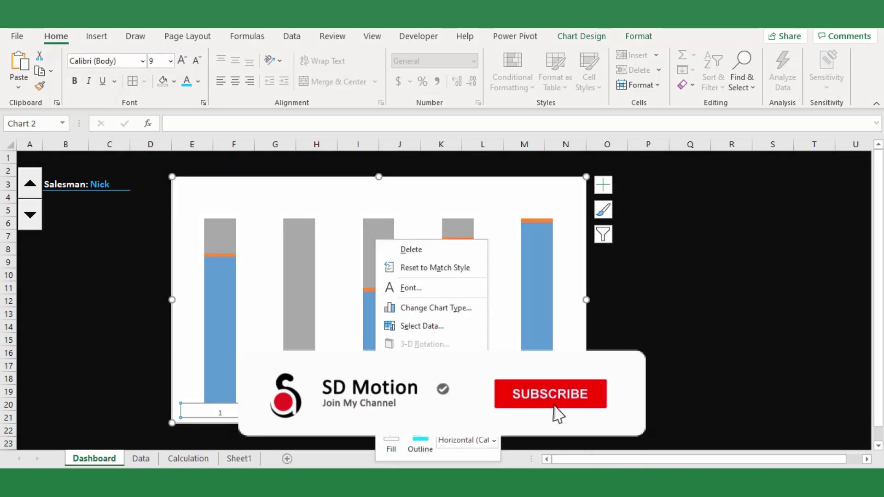
pyautogui.click(412, 327)
pyautogui.click(527, 313)
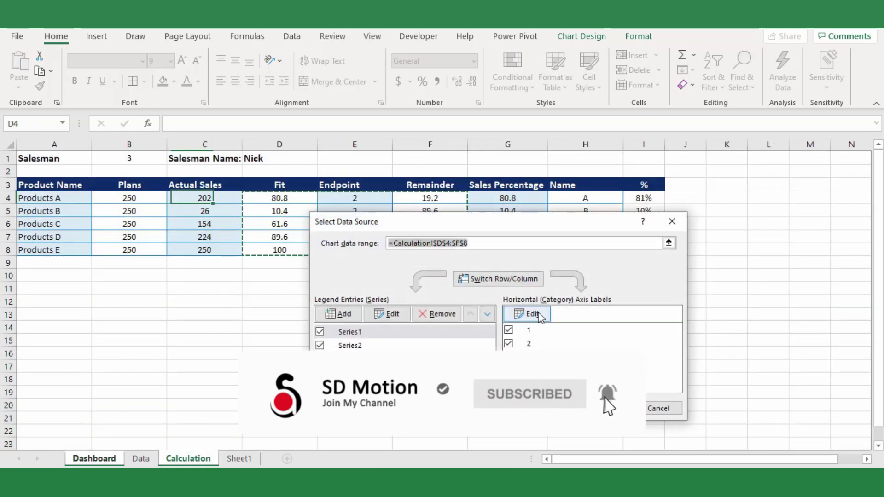
pyautogui.click(205, 464)
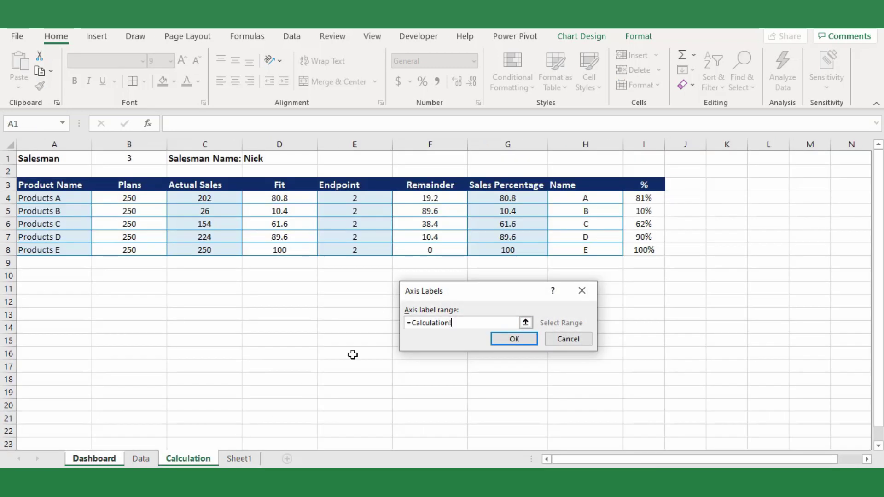
pyautogui.moveTo(586, 198); pyautogui.dragTo(586, 251)
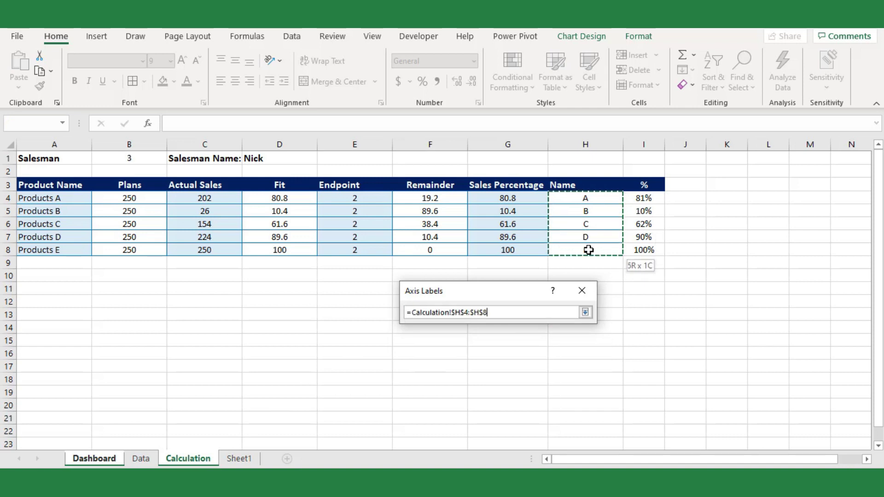
pyautogui.click(513, 337)
pyautogui.click(595, 409)
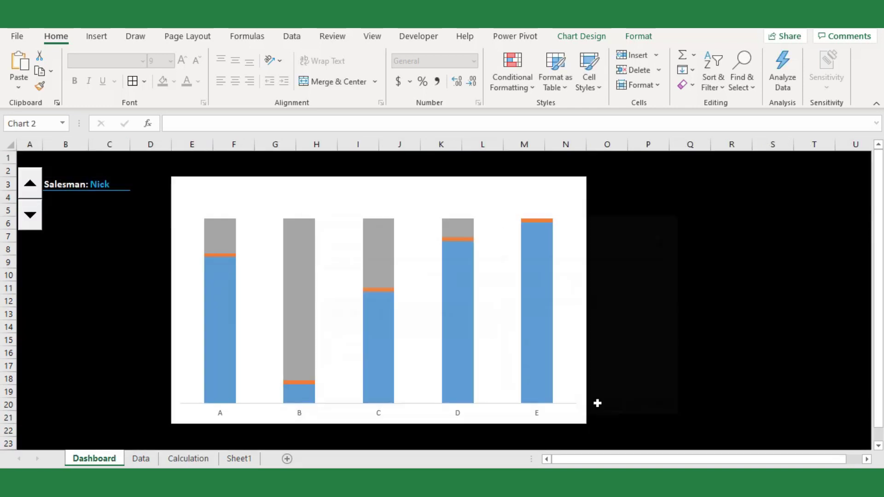
pyautogui.click(607, 391)
# Widen the chart's columns by setting the series gap width to 40%.
pyautogui.click(229, 374)
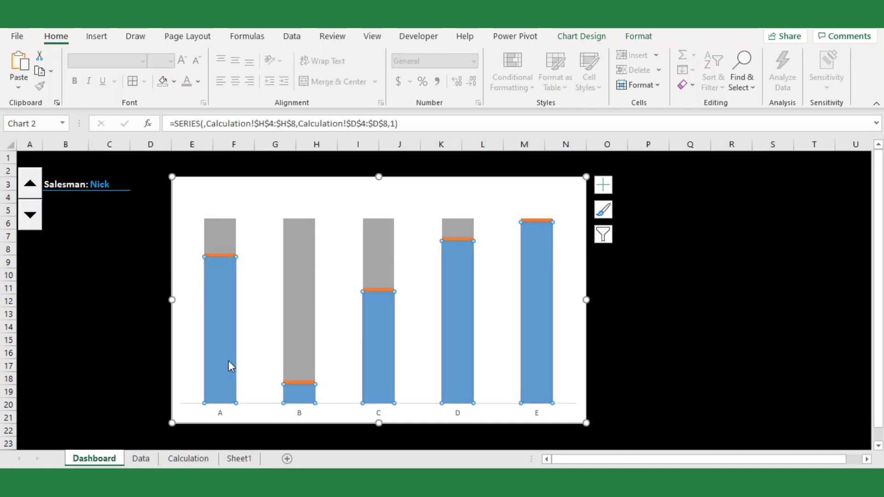
pyautogui.rightClick(222, 338)
pyautogui.click(252, 331)
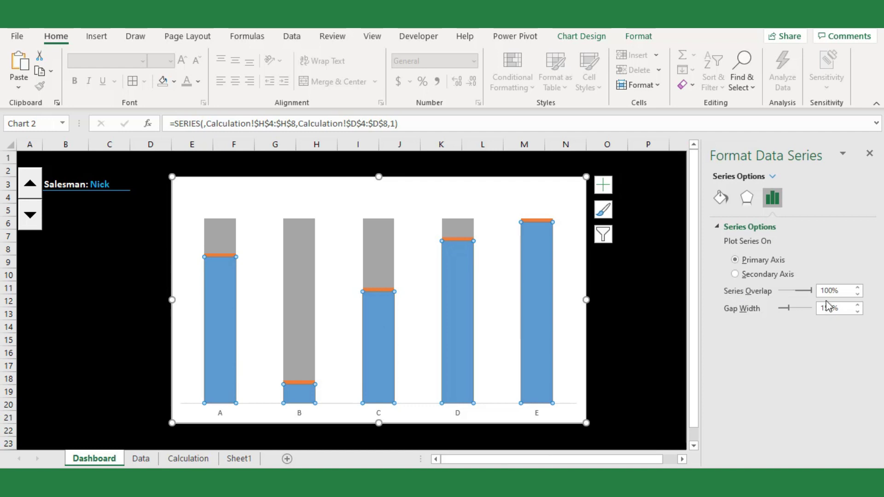
pyautogui.moveTo(845, 305); pyautogui.dragTo(804, 312)
# Give the Fit series a linear gradient fill at a 90° angle, with the first stop at 95% transparency.
pyautogui.rightClick(544, 339)
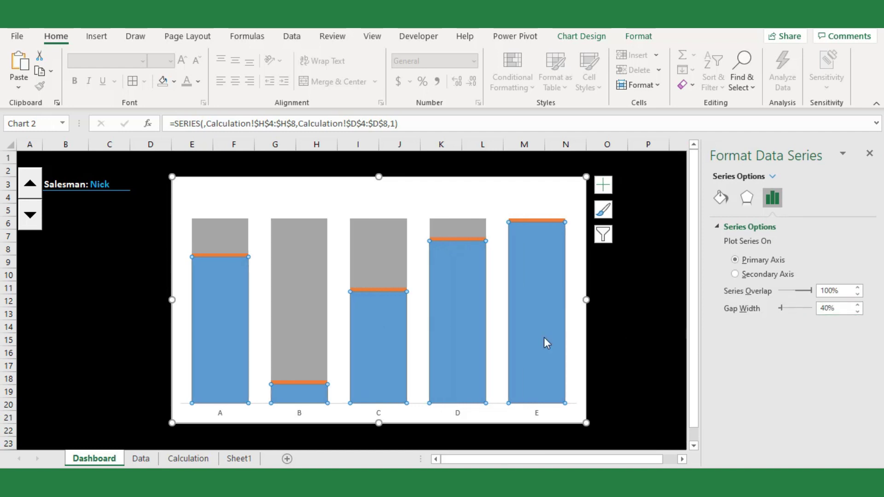
pyautogui.click(721, 198)
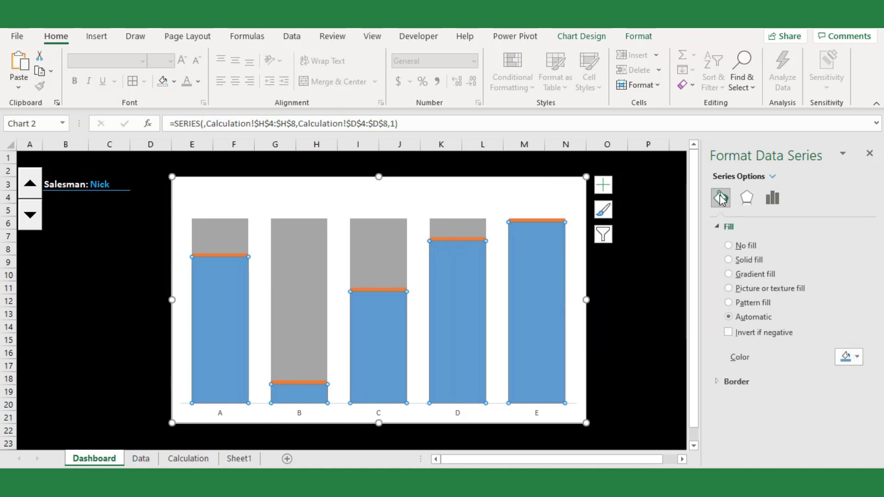
pyautogui.click(737, 275)
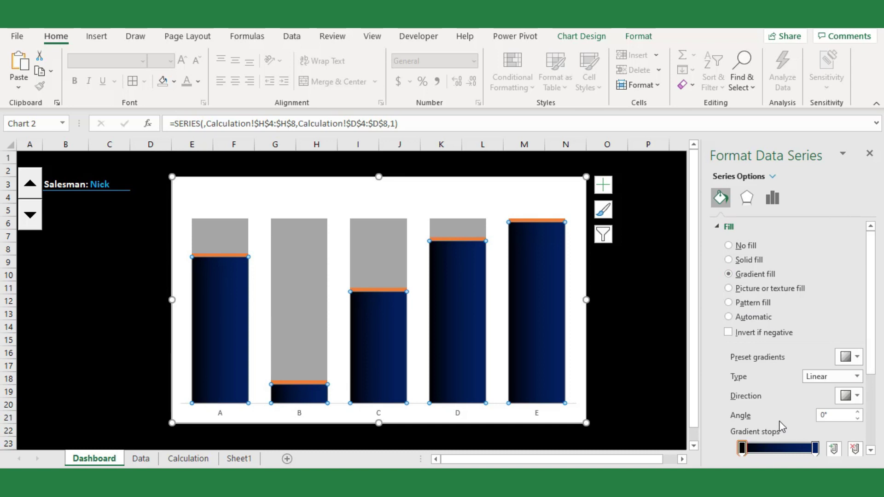
pyautogui.click(744, 446)
pyautogui.moveTo(875, 337); pyautogui.dragTo(875, 408)
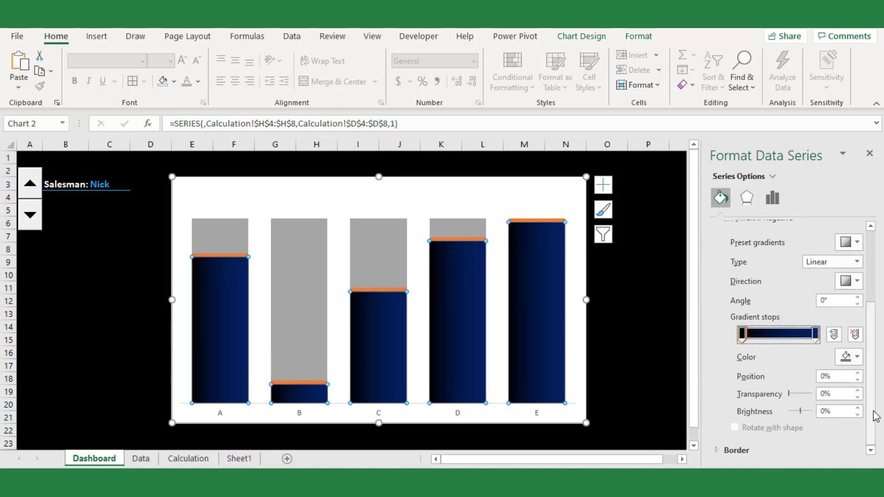
pyautogui.click(801, 392)
pyautogui.write('95')
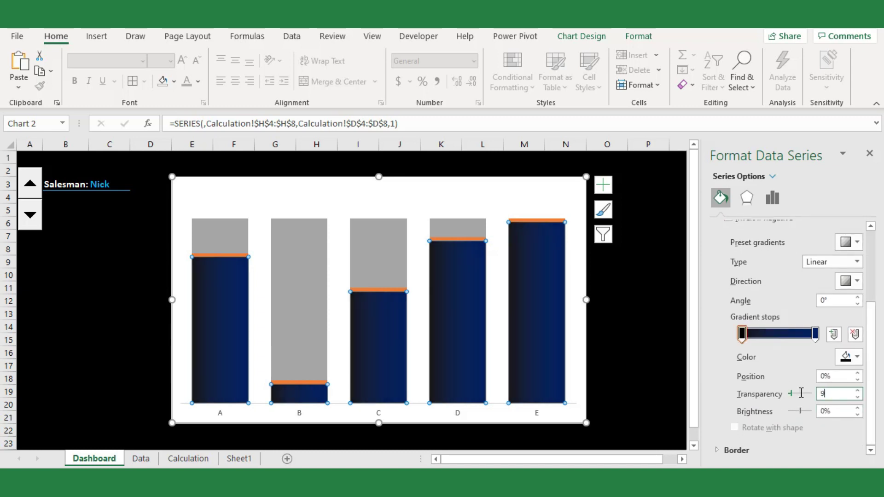
pyautogui.click(826, 299)
pyautogui.write('90')
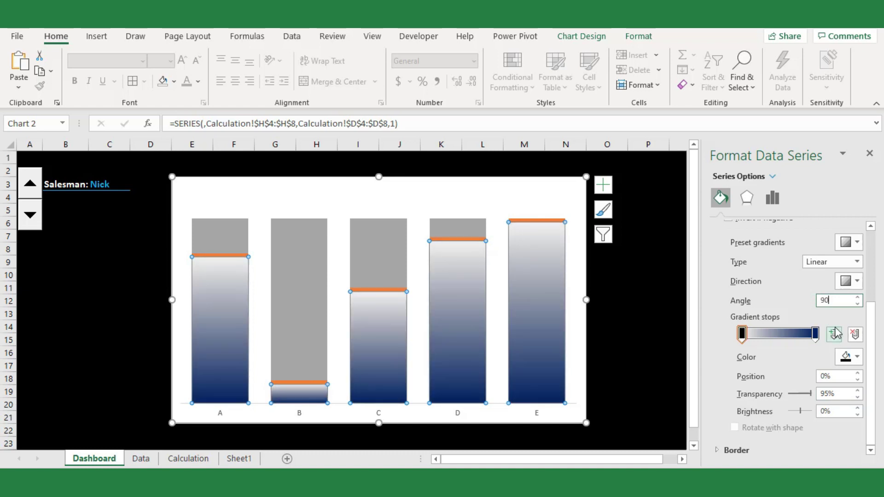
pyautogui.click(837, 395)
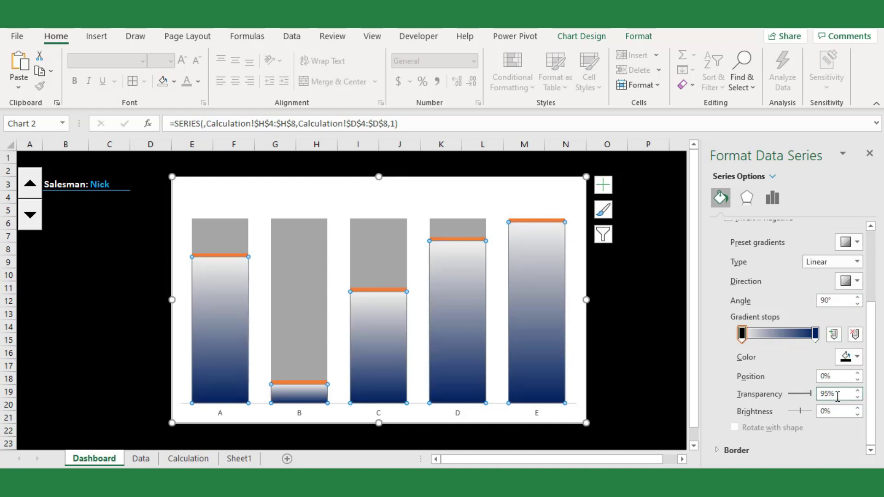
pyautogui.click(815, 333)
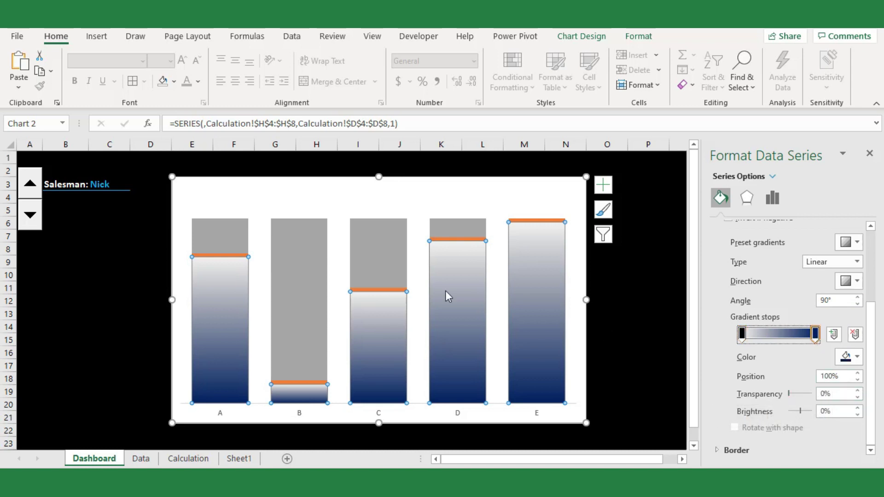
# Give the Endpoint series a solid fill in the standard light blue.
pyautogui.click(390, 291)
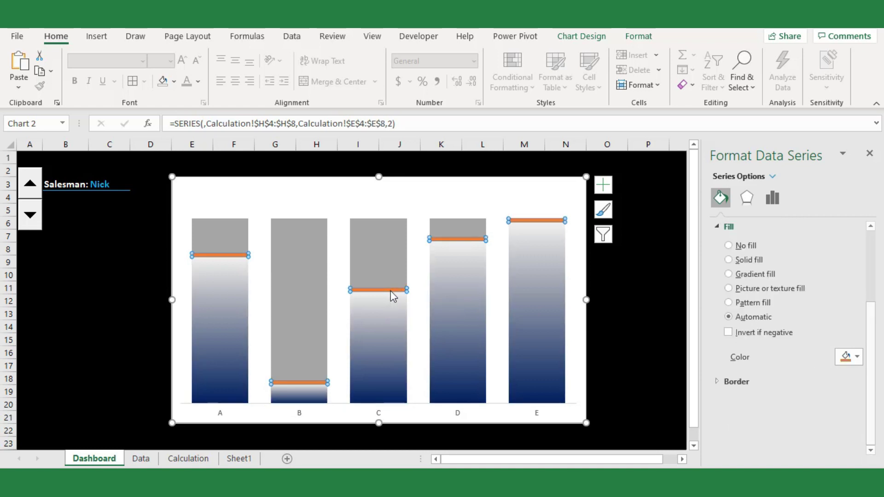
pyautogui.click(755, 274)
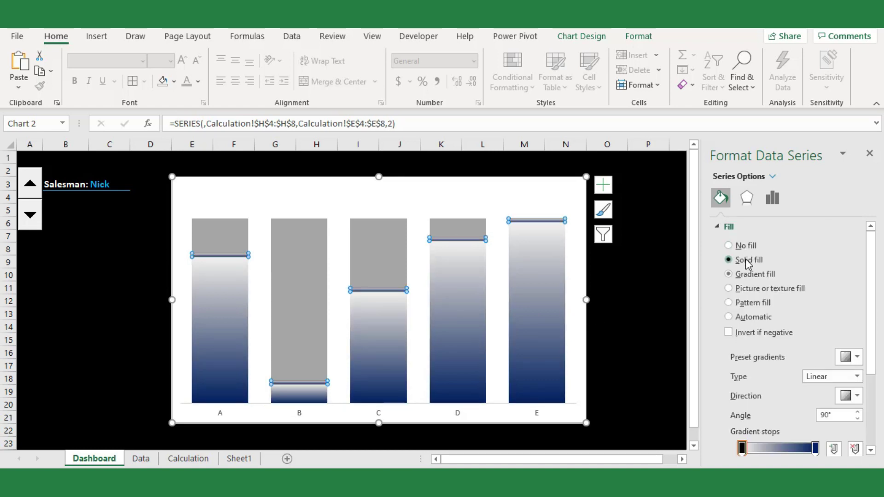
pyautogui.click(748, 261)
pyautogui.click(845, 361)
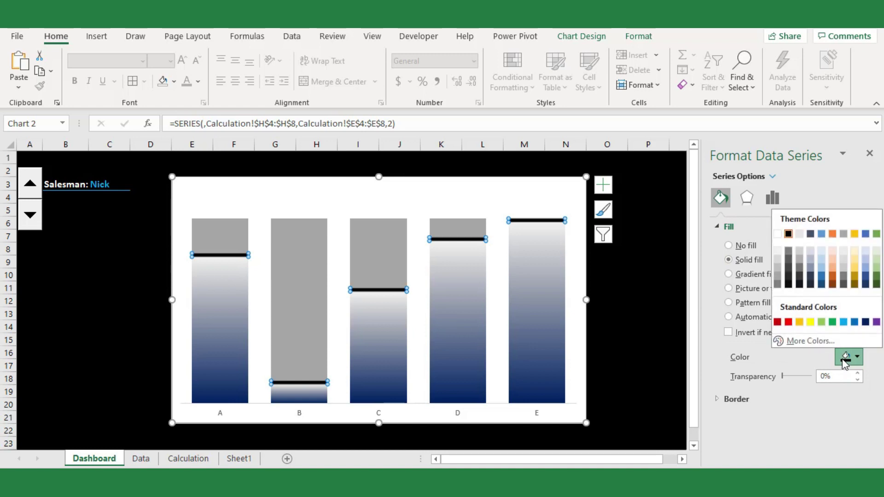
pyautogui.click(843, 322)
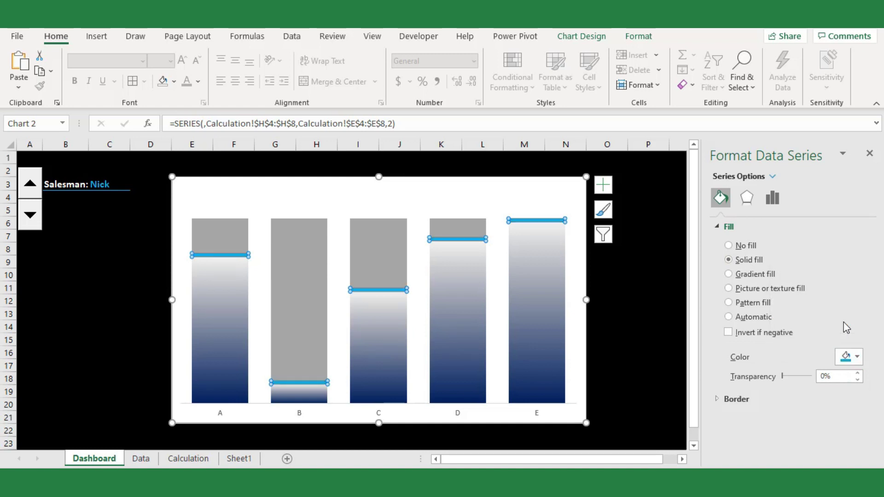
# Brighten the Endpoint series fill to the custom colour #3BCCFF.
pyautogui.click(847, 357)
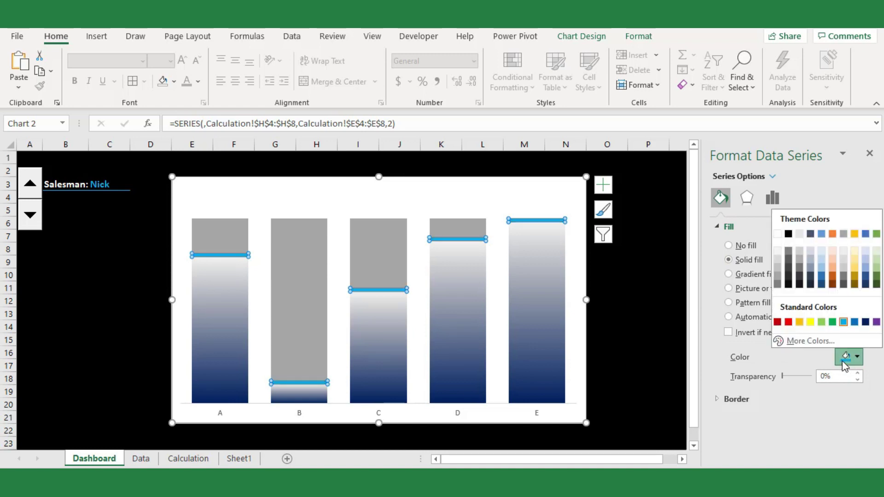
pyautogui.click(815, 344)
pyautogui.moveTo(539, 271); pyautogui.dragTo(539, 260)
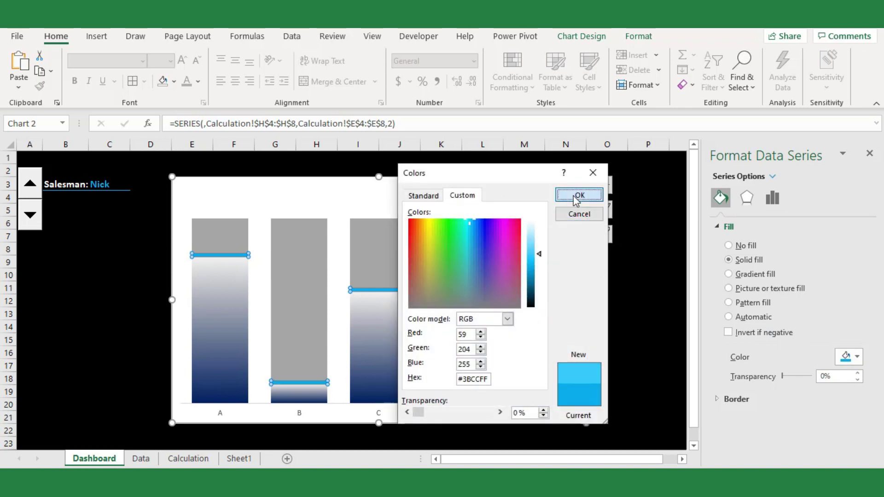
pyautogui.click(578, 194)
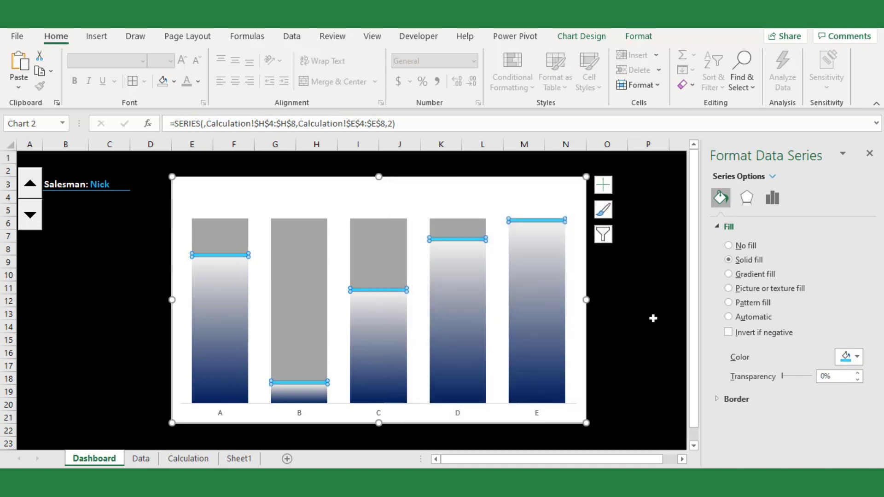
# Give the topmost grey series a linear gradient fill at a 0° angle.
pyautogui.click(461, 221)
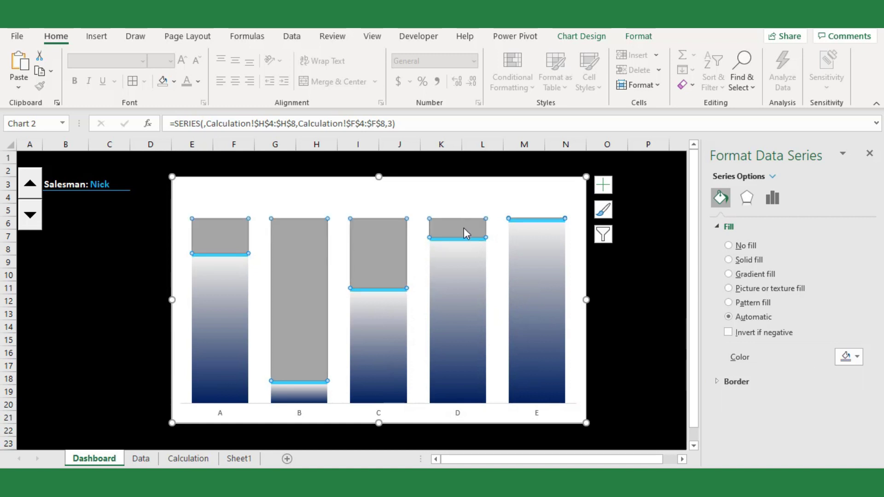
pyautogui.click(742, 275)
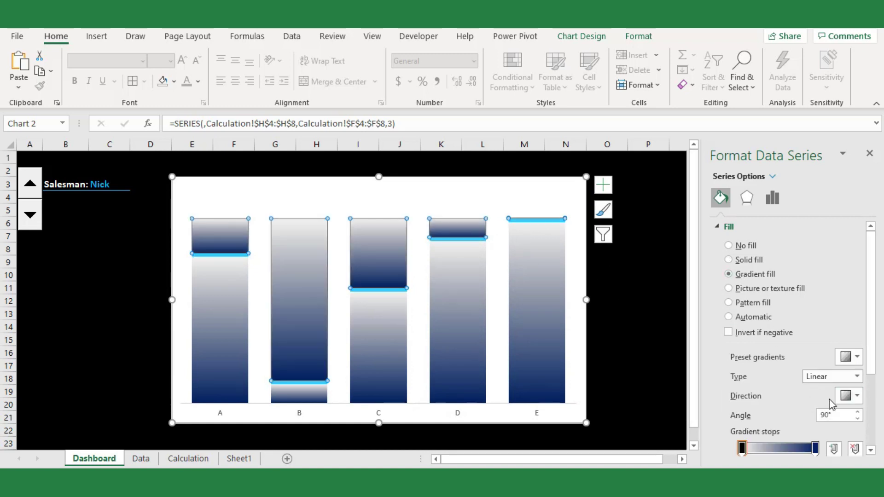
pyautogui.moveTo(836, 415); pyautogui.dragTo(797, 417)
pyautogui.write('0')
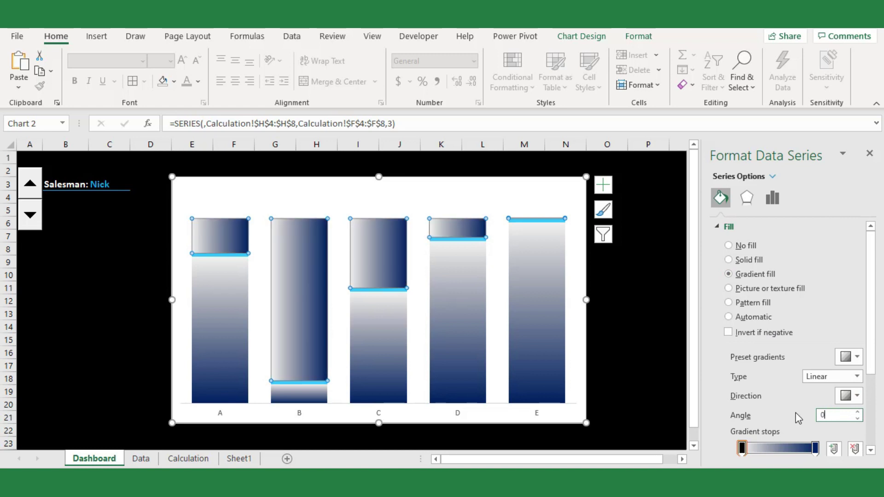
# Set the first gradient stop of the topmost series to 5% position and 0% transparency.
pyautogui.scroll(-2, 792, 424)
pyautogui.click(742, 418)
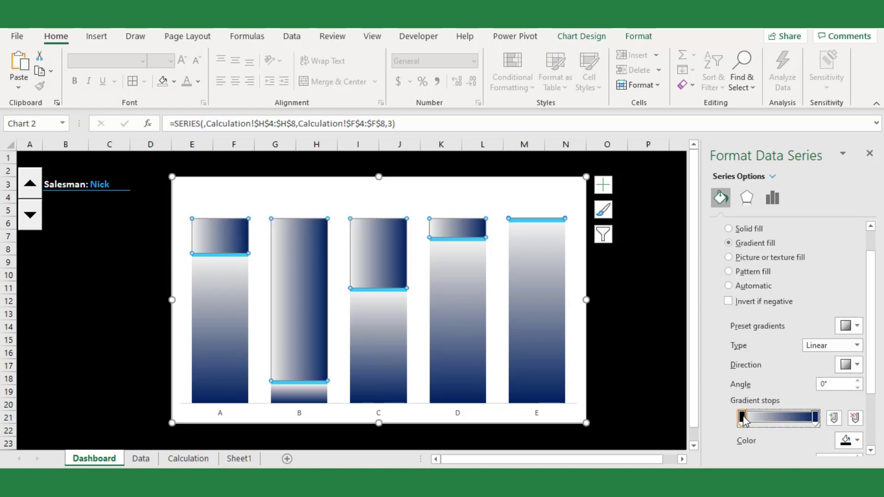
pyautogui.moveTo(743, 418); pyautogui.dragTo(746, 418)
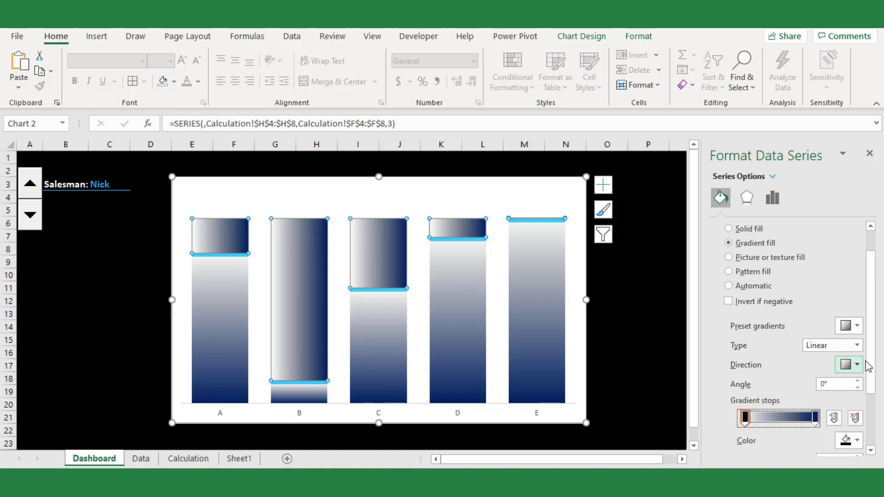
pyautogui.moveTo(872, 378); pyautogui.dragTo(871, 426)
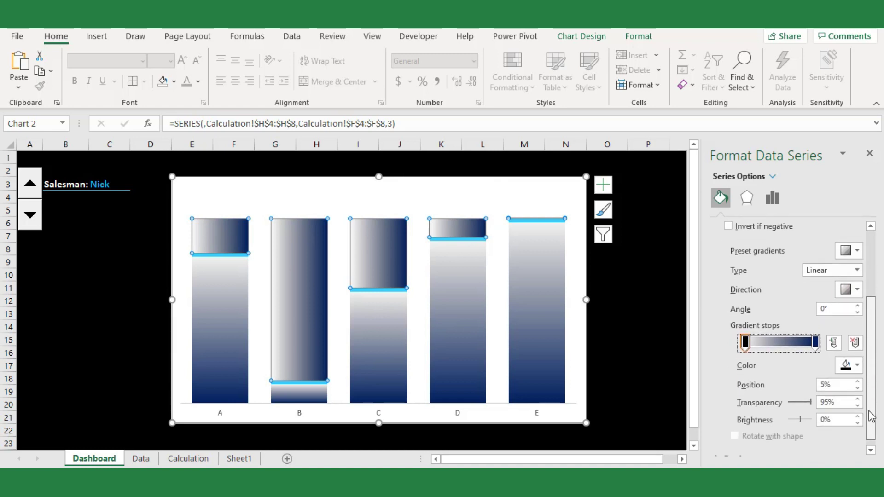
pyautogui.doubleClick(834, 400)
pyautogui.write('0')
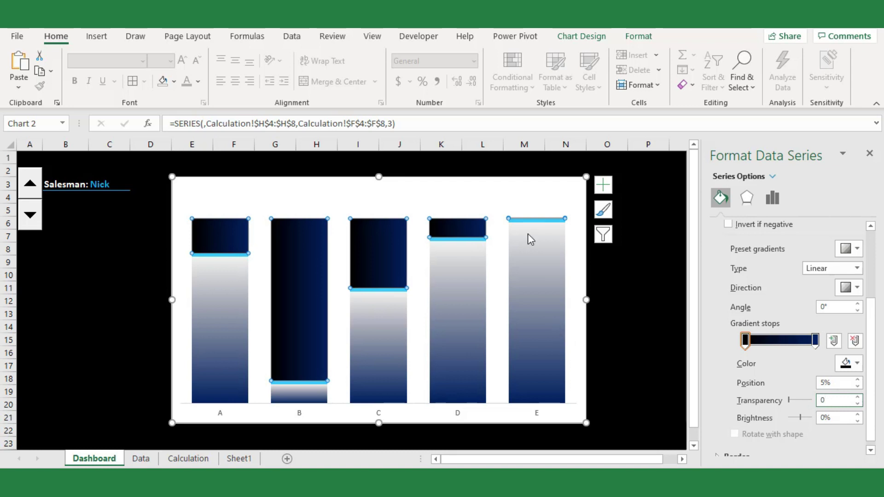
pyautogui.click(637, 285)
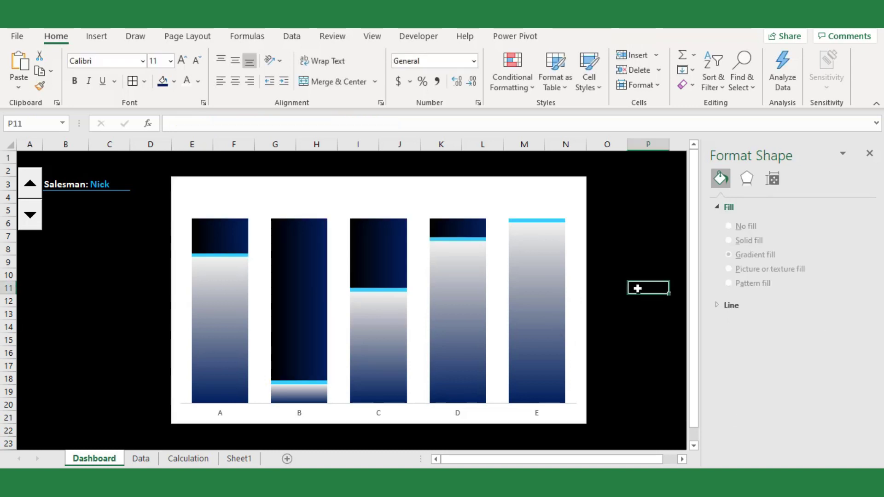
# Remove the fill from the chart's plot area and chart area.
pyautogui.click(570, 234)
pyautogui.click(351, 56)
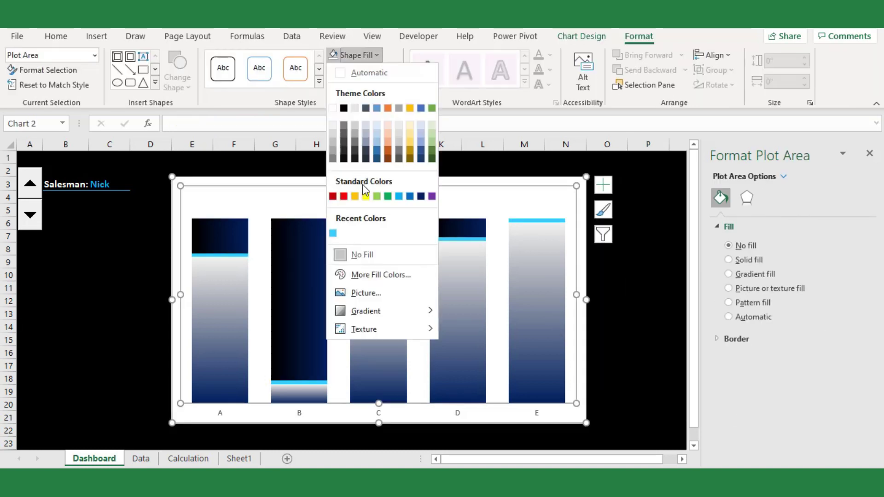
pyautogui.click(368, 266)
pyautogui.click(418, 180)
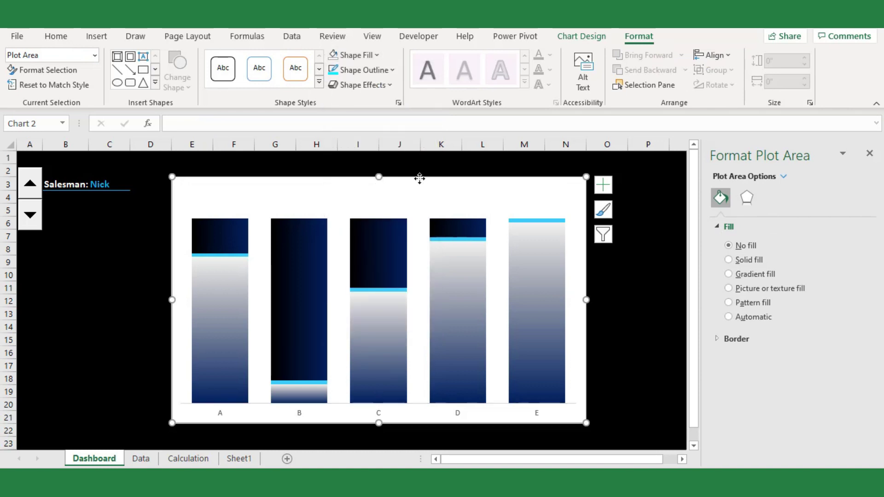
pyautogui.click(344, 56)
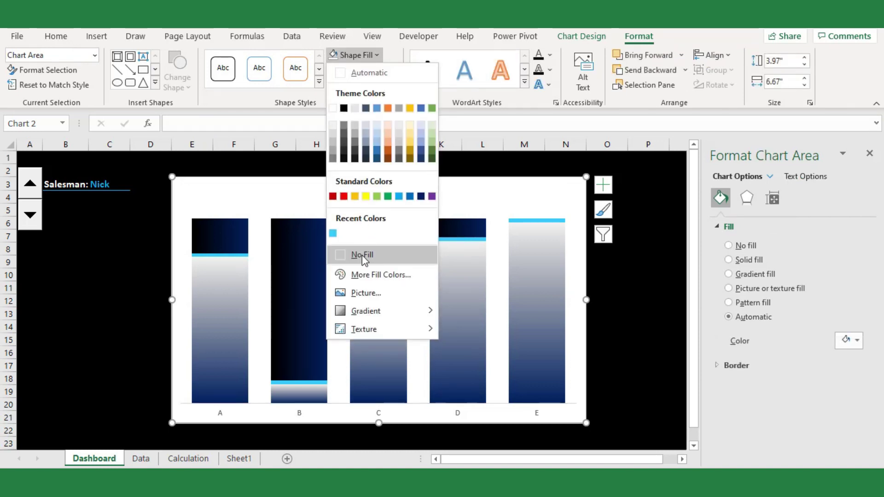
pyautogui.click(361, 253)
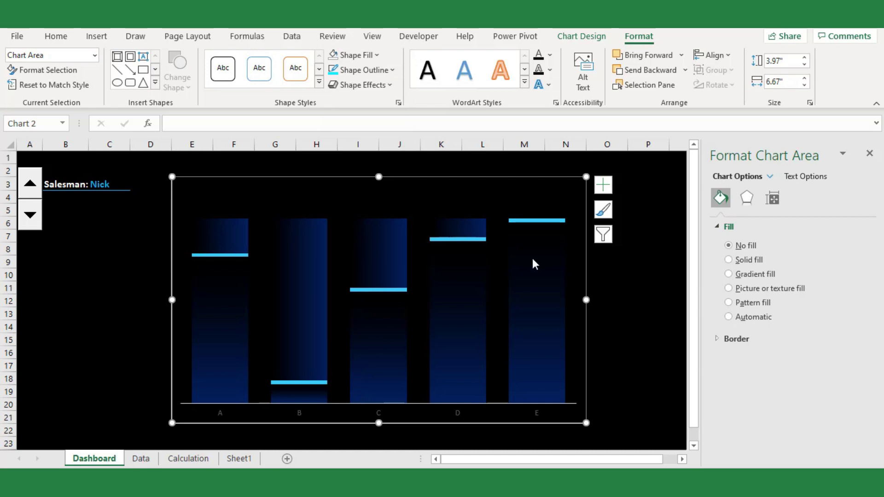
# Remove the outline around the chart area.
pyautogui.click(364, 70)
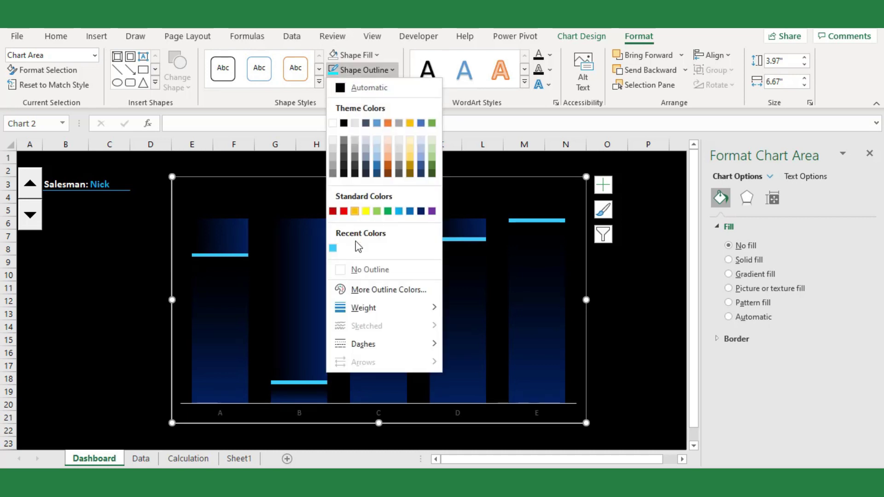
pyautogui.click(361, 270)
pyautogui.click(601, 326)
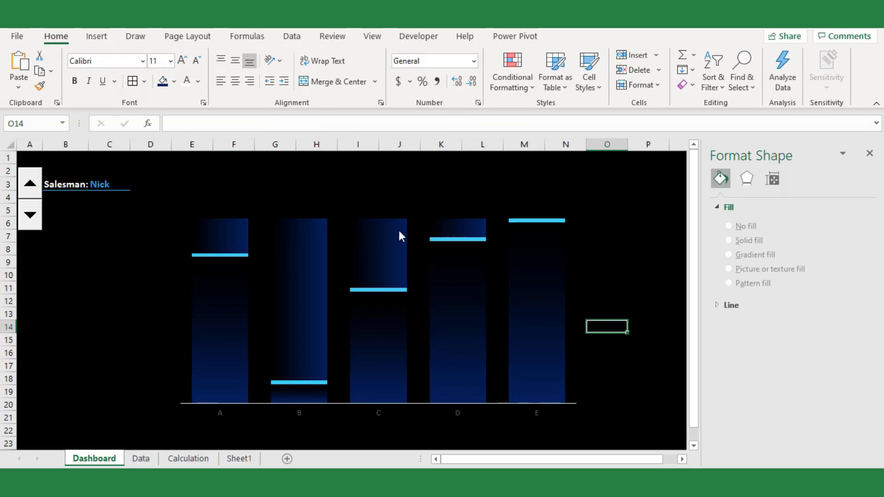
# Draw a rectangle about 6.52" wide and 3.78" high over the chart.
pyautogui.click(96, 37)
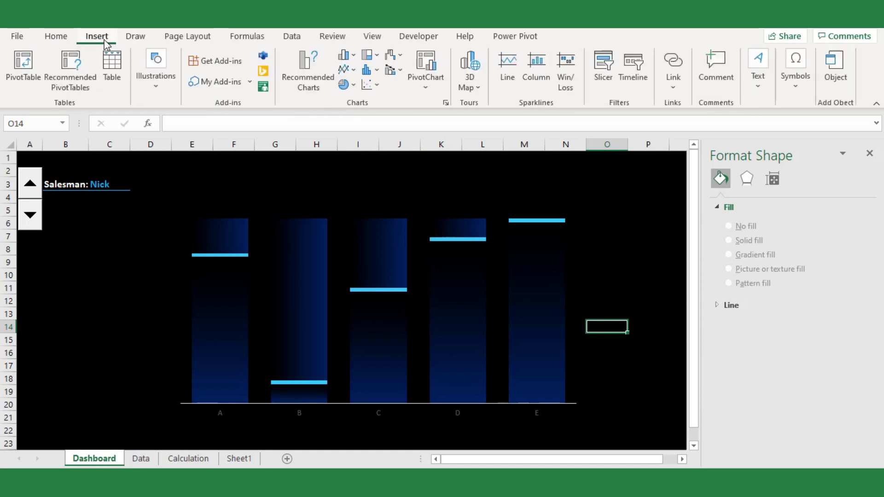
pyautogui.click(161, 105)
pyautogui.click(189, 146)
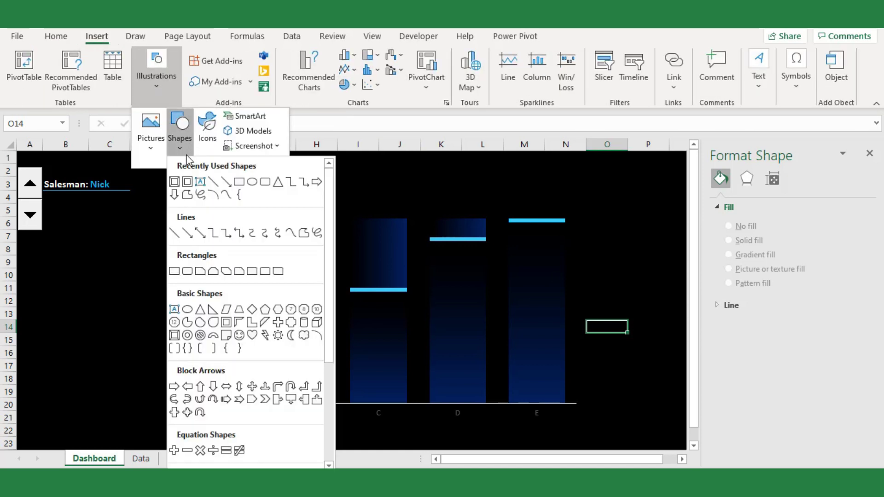
pyautogui.press('Escape')
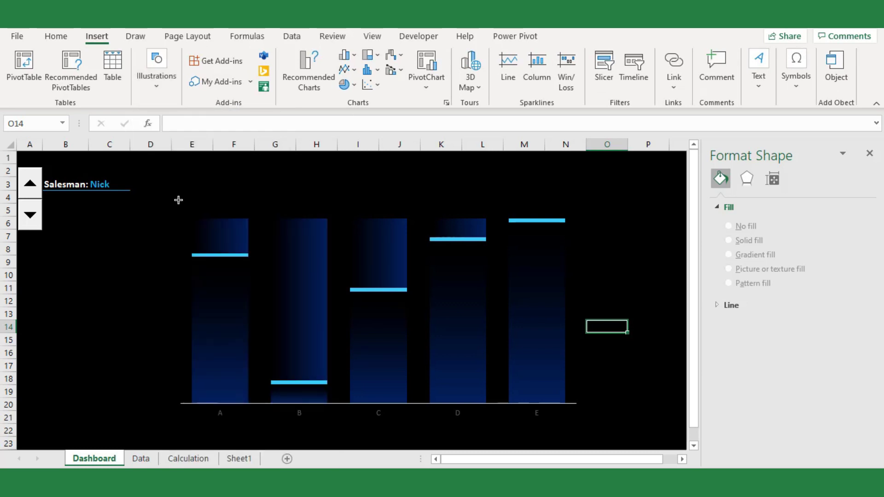
pyautogui.moveTo(171, 186); pyautogui.dragTo(577, 420)
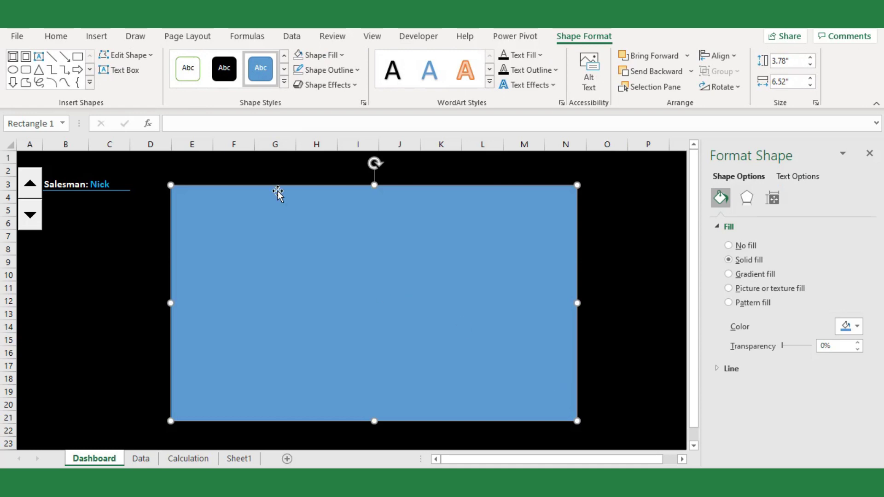
pyautogui.click(333, 57)
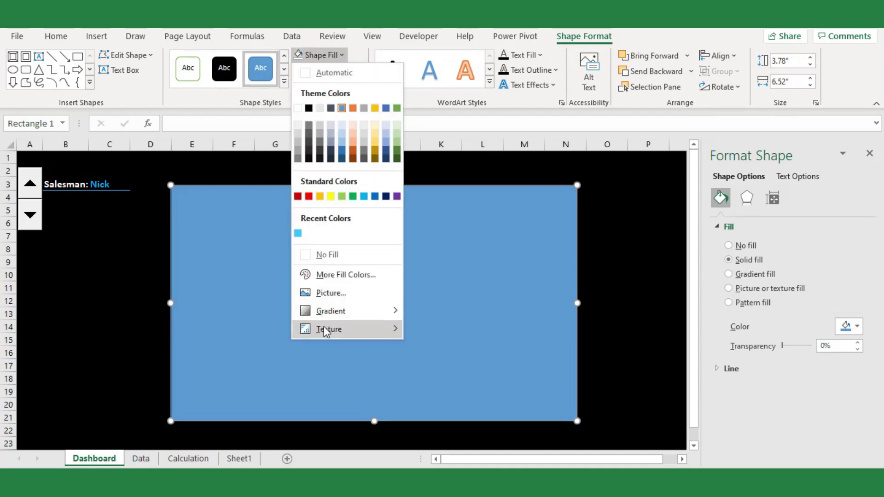
pyautogui.moveTo(324, 329)
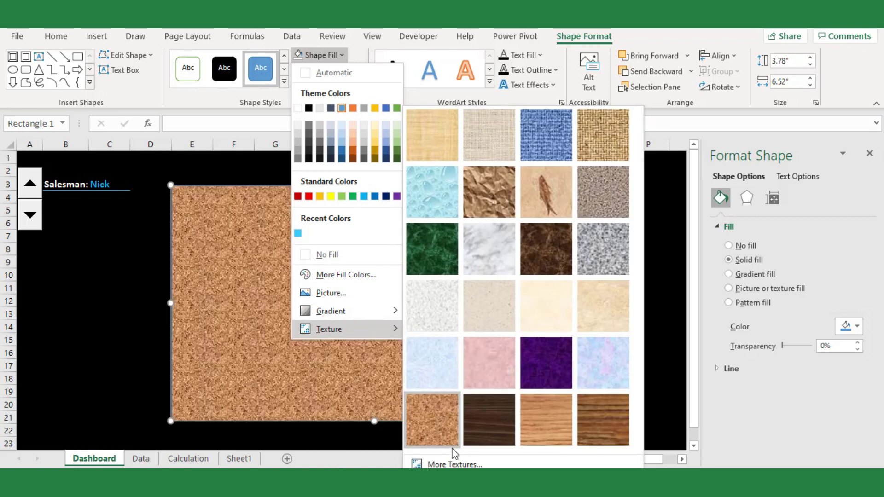
pyautogui.press('Escape')
pyautogui.press('Escape')
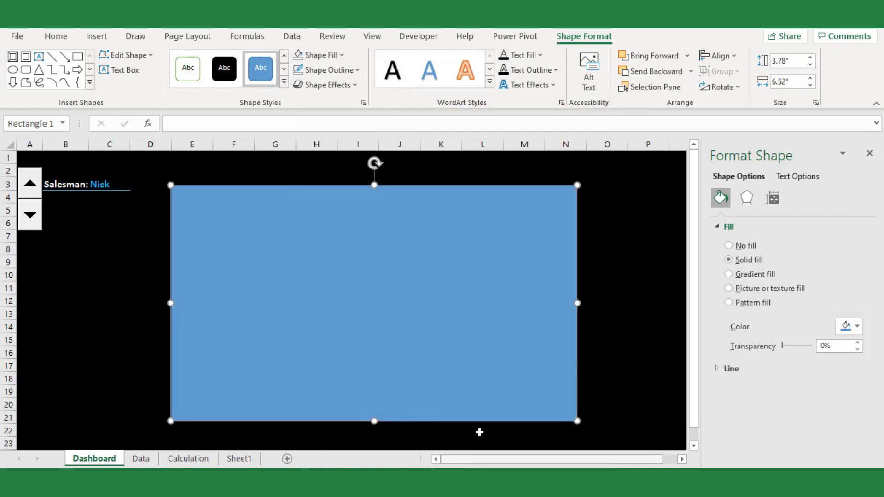
# Fill the rectangle over the chart with the narrow horizontal line pattern.
pyautogui.click(735, 304)
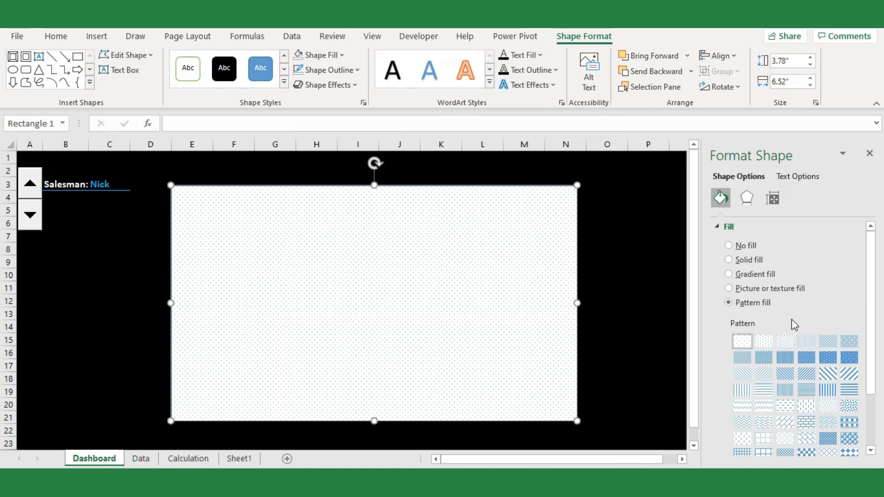
pyautogui.scroll(-1, 794, 325)
pyautogui.click(806, 359)
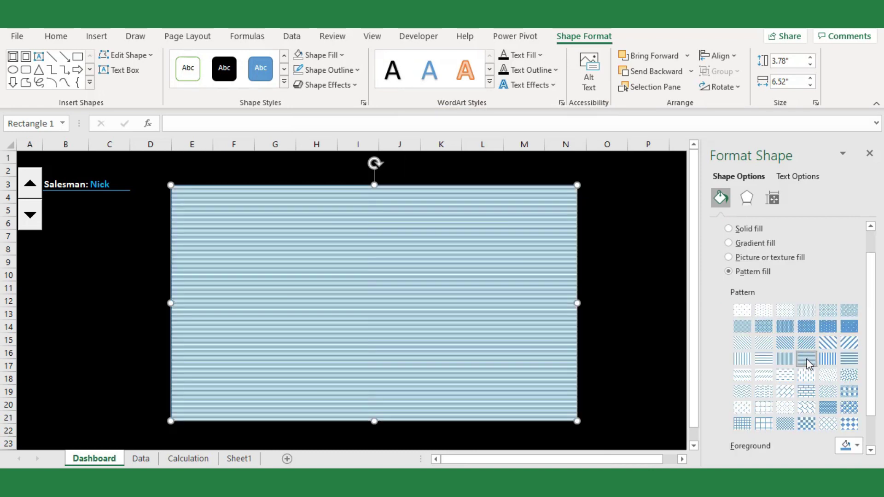
pyautogui.scroll(-1, 777, 351)
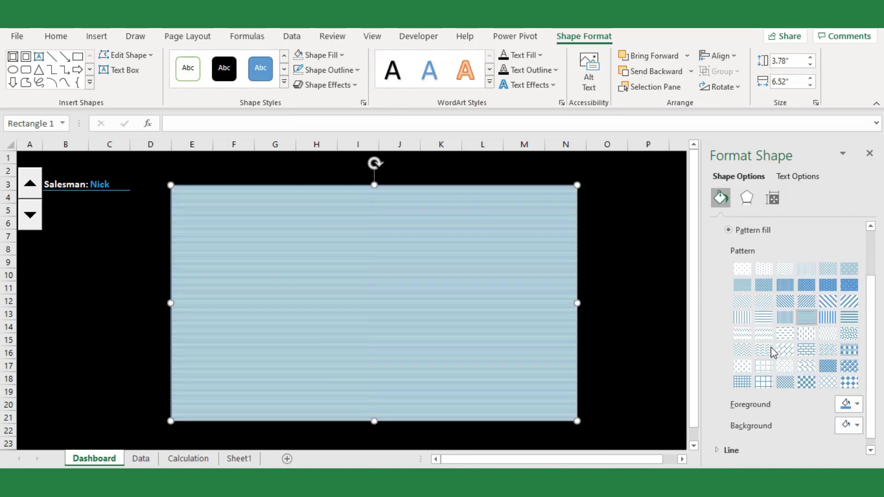
# Set the rectangle's pattern colours to a black foreground and the recently used bright light blue background.
pyautogui.click(850, 404)
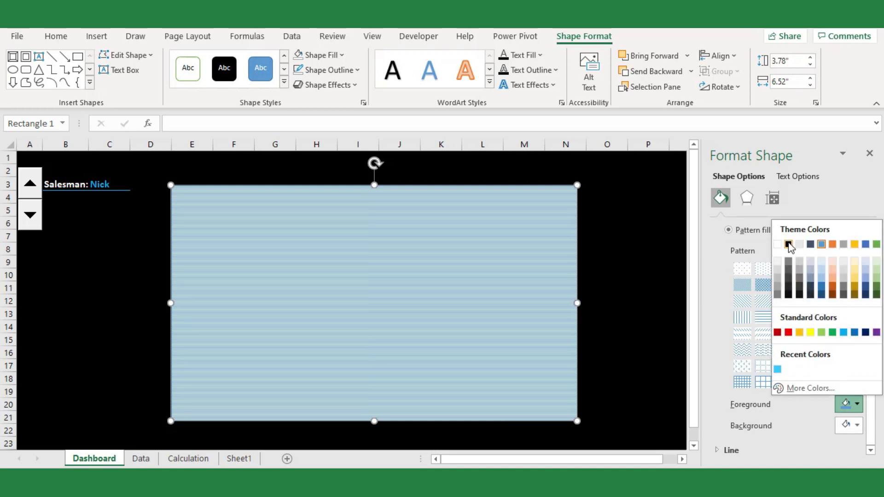
pyautogui.click(789, 244)
pyautogui.click(849, 426)
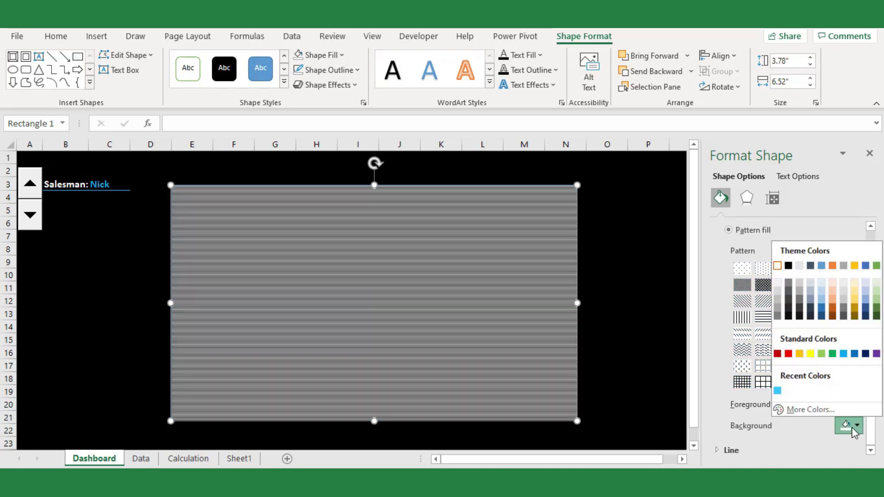
pyautogui.click(778, 391)
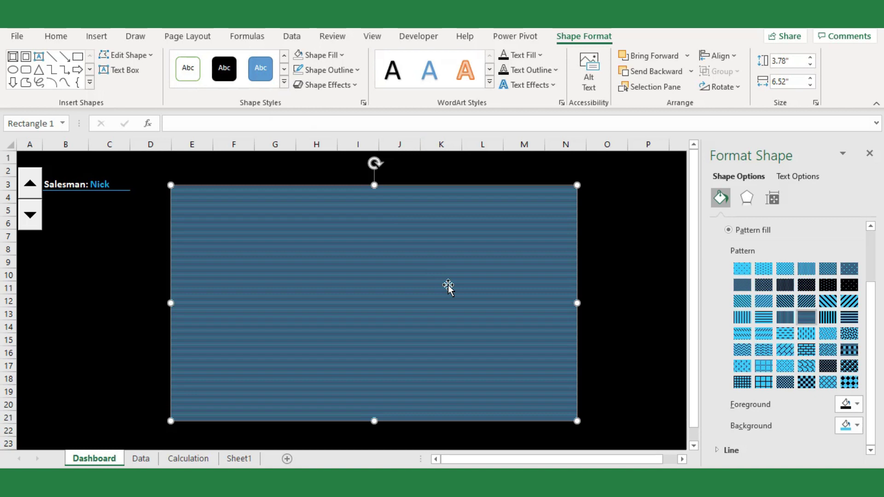
# Nudge the patterned rectangle slightly down and send it behind the chart.
pyautogui.click(608, 270)
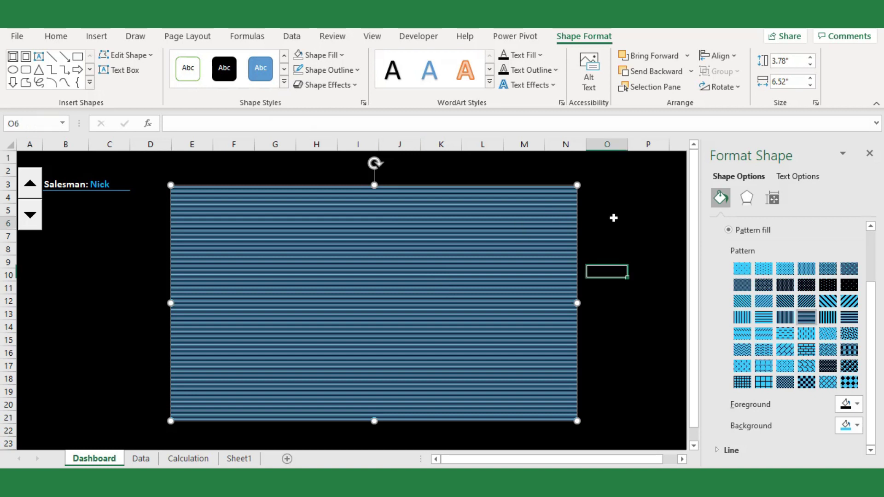
pyautogui.moveTo(537, 221)
pyautogui.mouseDown()
pyautogui.moveTo(543, 245)
pyautogui.moveTo(596, 300)
pyautogui.moveTo(540, 225)
pyautogui.mouseUp()
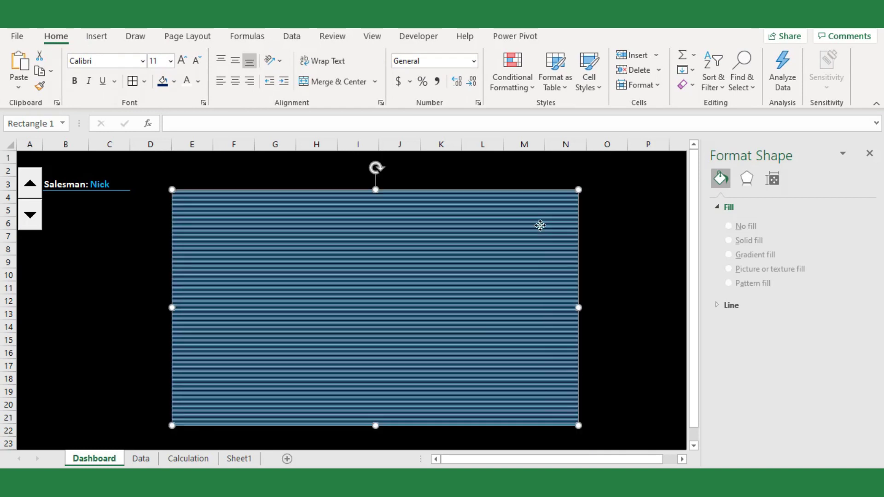
pyautogui.rightClick(520, 275)
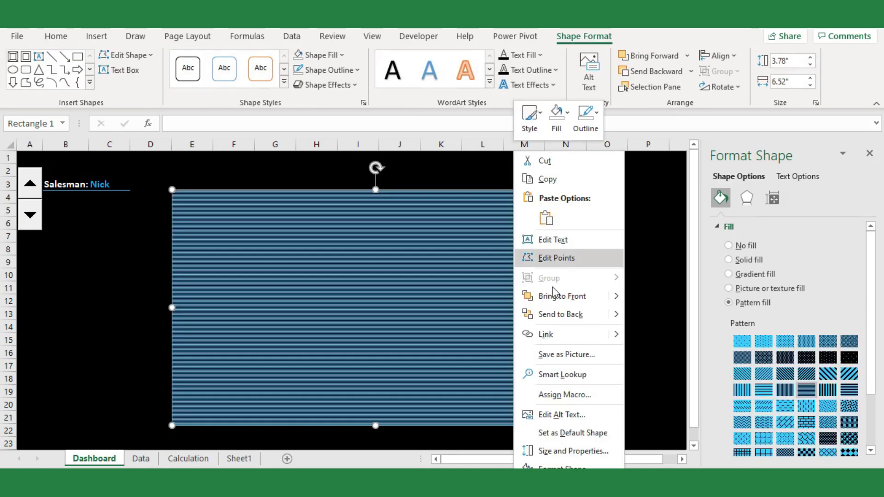
pyautogui.click(558, 314)
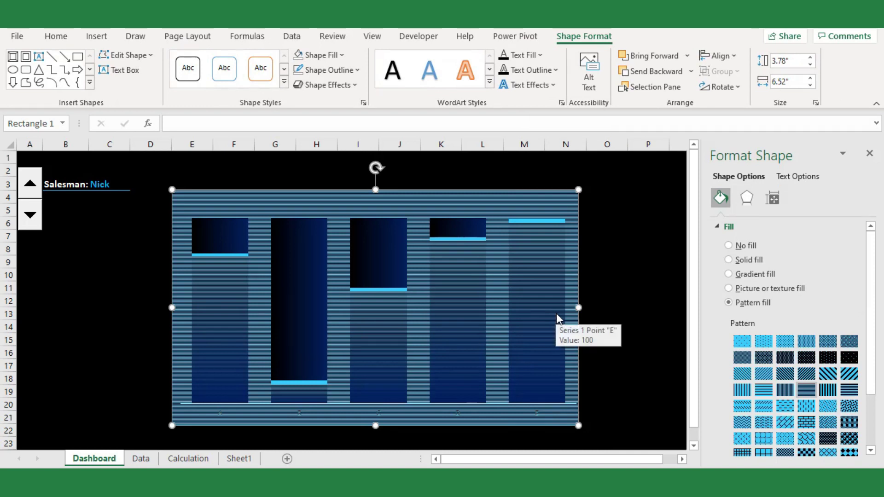
pyautogui.click(242, 248)
pyautogui.click(596, 380)
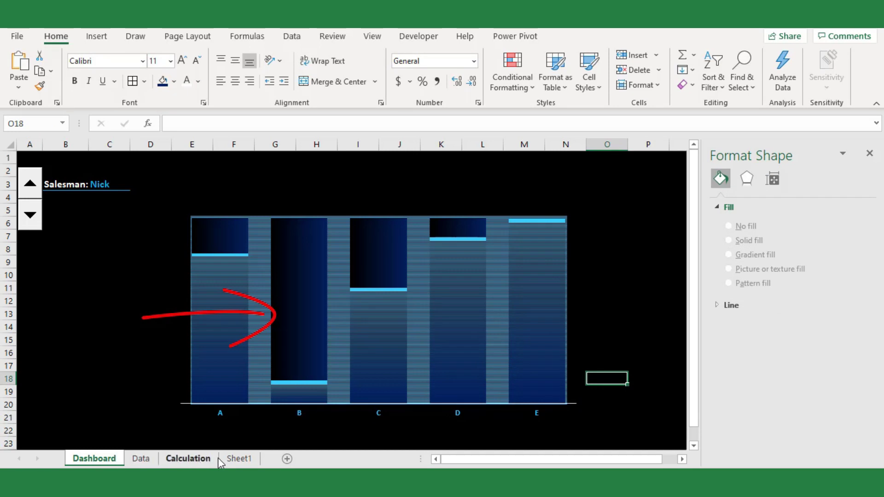
# Copy the black mask shape with five rounded slots from Sheet1 and paste it onto the Dashboard sheet over the chart.
pyautogui.click(238, 459)
pyautogui.moveTo(250, 224); pyautogui.dragTo(259, 251)
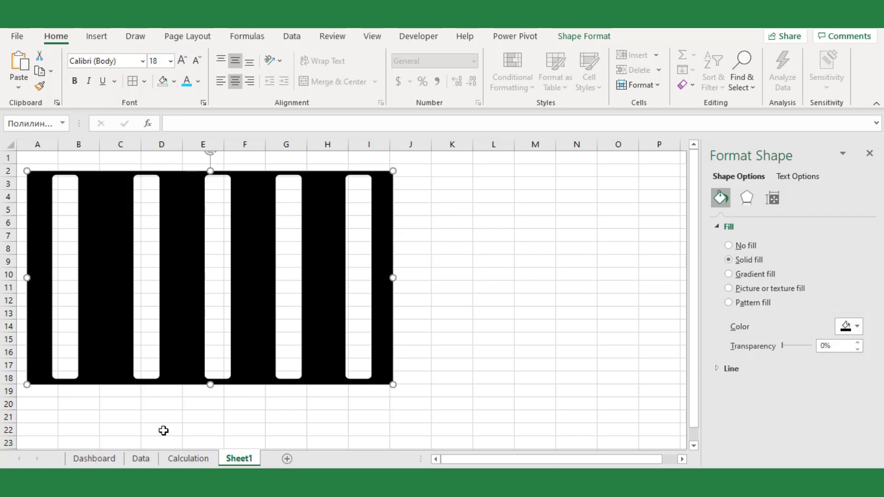
pyautogui.click(94, 459)
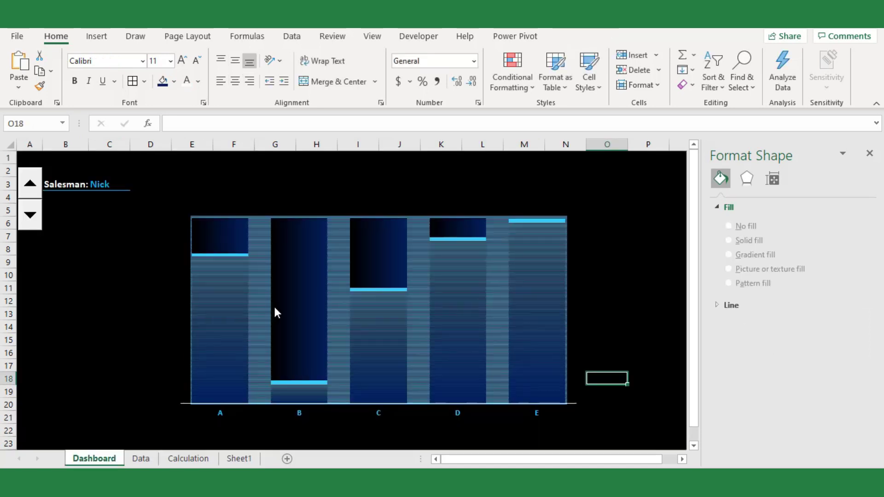
pyautogui.hotkey('ctrl', 'v')
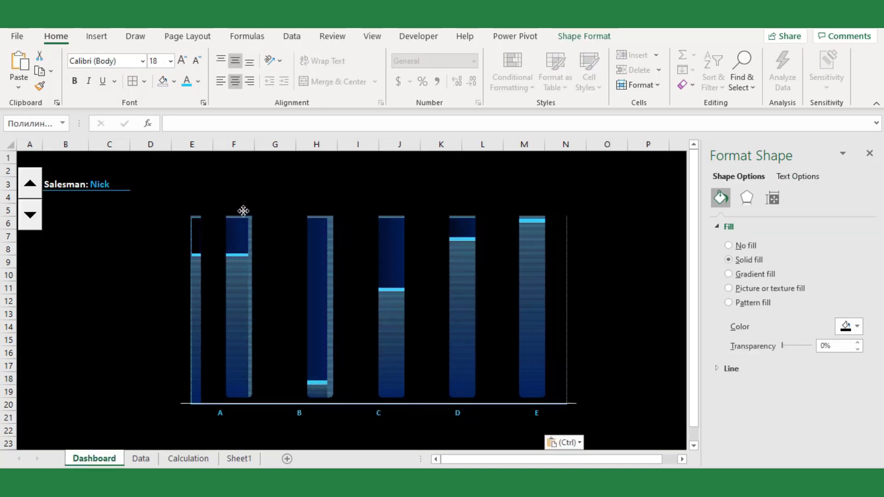
# Move and resize the black mask so its five rounded slots line up with the chart bars A to E.
pyautogui.click(241, 211)
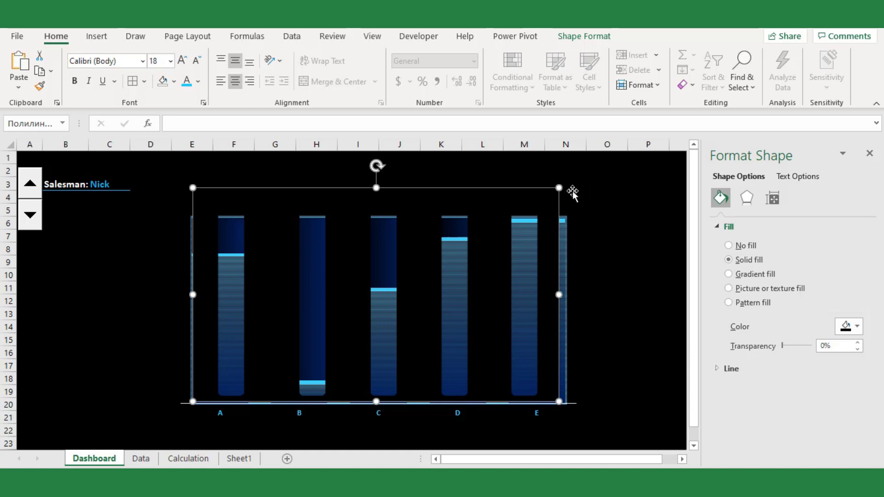
pyautogui.moveTo(542, 198); pyautogui.dragTo(531, 208)
pyautogui.hotkey('ctrl', 'x')
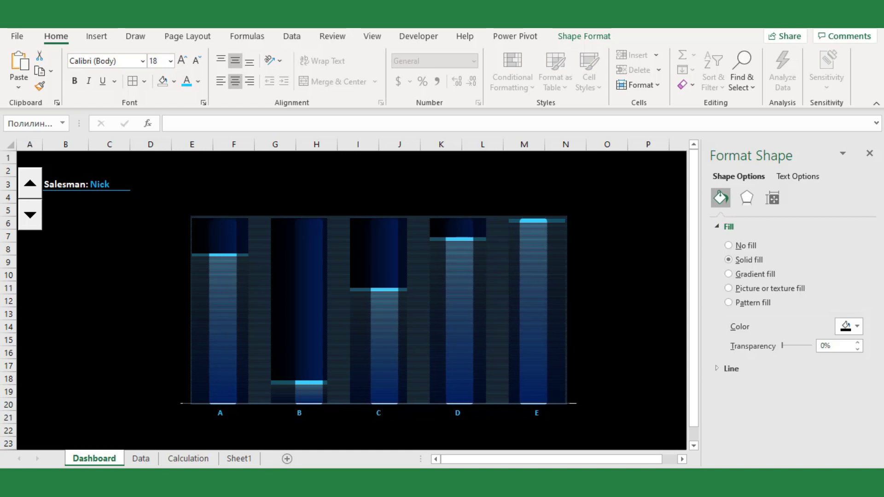
pyautogui.click(600, 337)
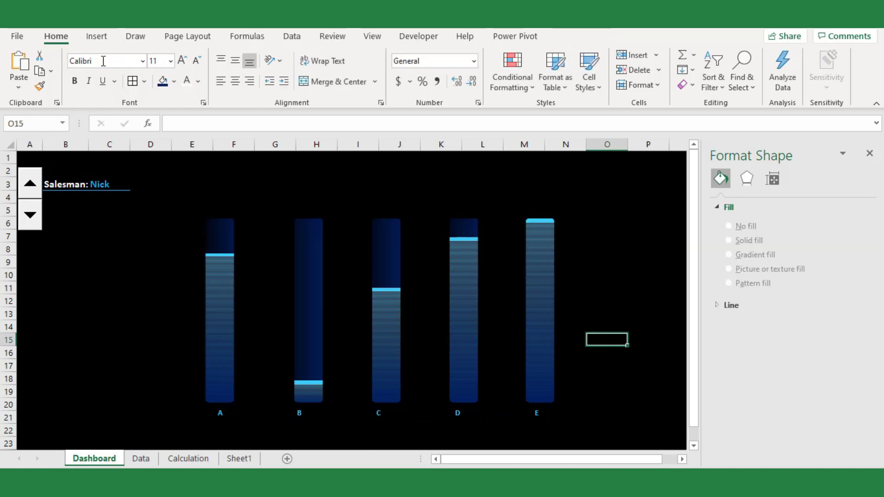
# Draw a rounded rectangle about 3.1" high and 0.53" wide around bar A.
pyautogui.click(104, 42)
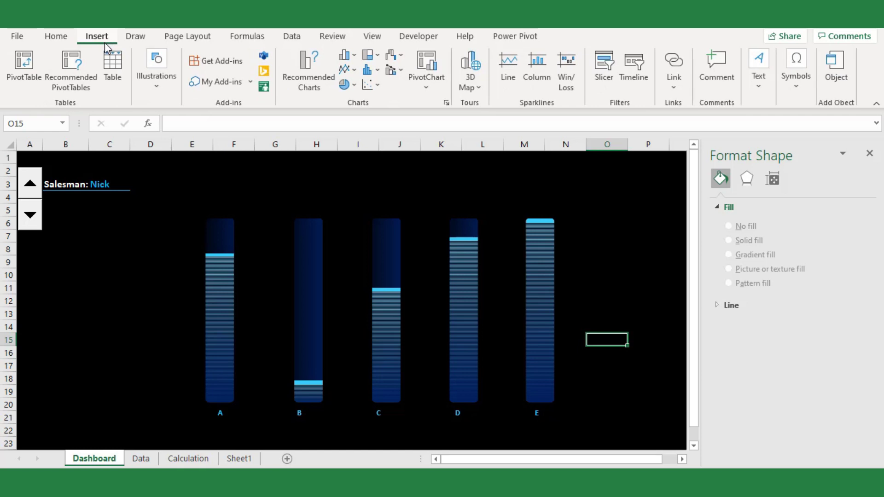
pyautogui.click(155, 90)
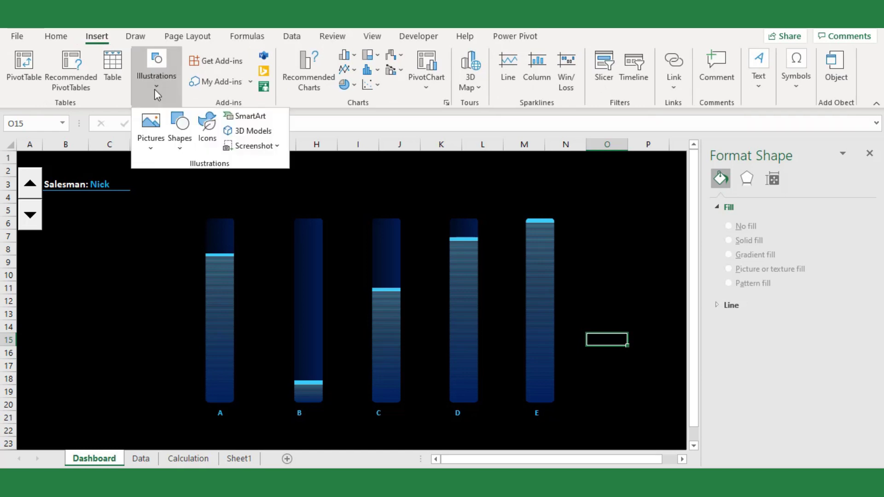
pyautogui.click(183, 151)
pyautogui.click(263, 182)
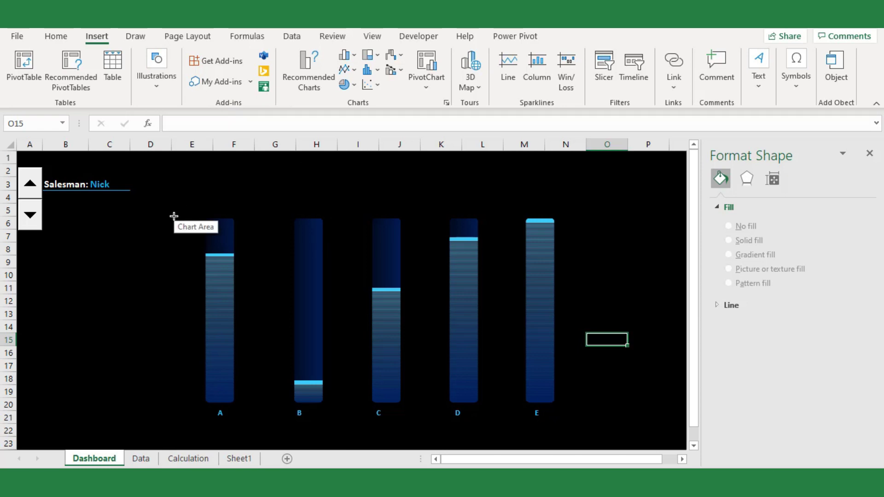
pyautogui.moveTo(191, 214); pyautogui.dragTo(225, 407)
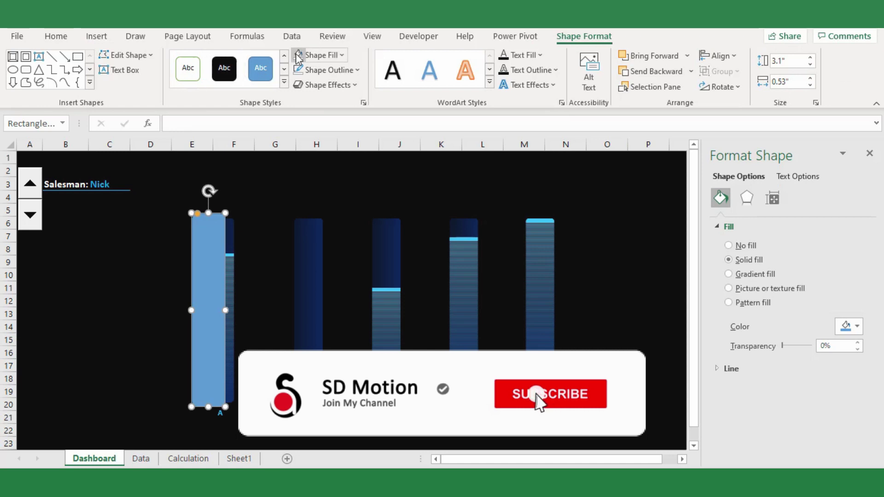
# Remove the rounded rectangle's fill and give it the recently used bright light blue outline.
pyautogui.click(297, 55)
pyautogui.click(357, 70)
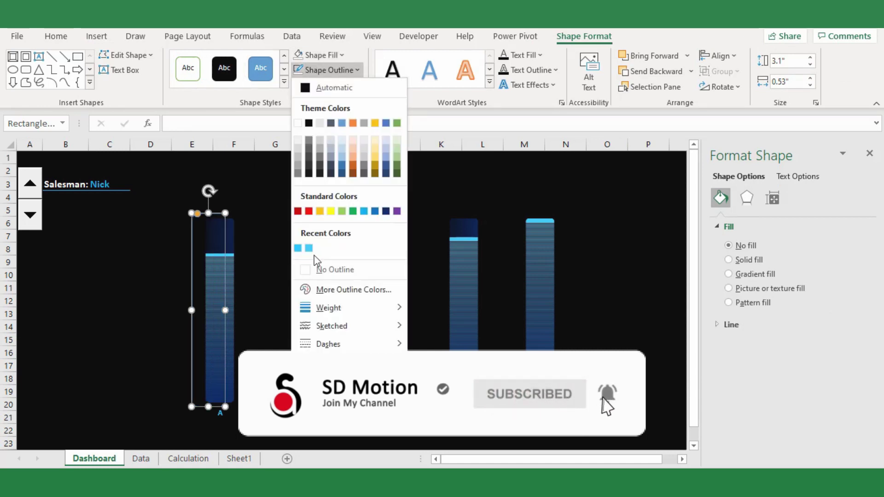
pyautogui.click(299, 248)
# Duplicate the outlined rounded rectangle four times and place the copies as frames around bars B, C, D and E.
pyautogui.hotkey('ctrl', 'd')
pyautogui.hotkey('ctrl', 'd')
pyautogui.hotkey('ctrl', 'd')
pyautogui.hotkey('ctrl', 'd')
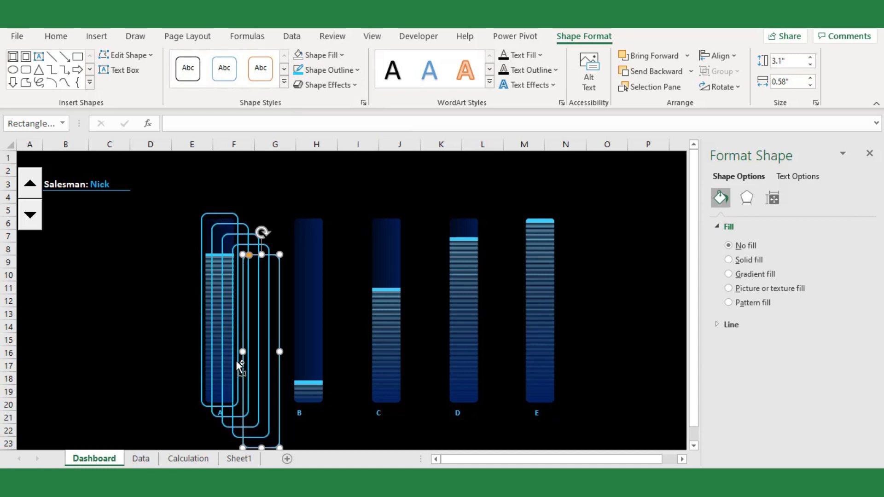
pyautogui.moveTo(292, 342); pyautogui.dragTo(571, 301)
pyautogui.moveTo(233, 333); pyautogui.dragTo(447, 302)
pyautogui.moveTo(256, 319); pyautogui.dragTo(405, 318)
pyautogui.moveTo(250, 336); pyautogui.dragTo(327, 336)
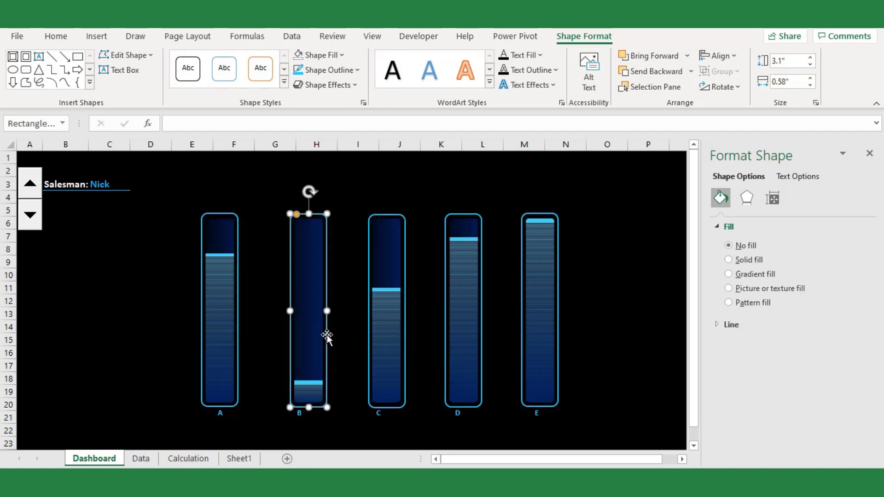
pyautogui.click(149, 403)
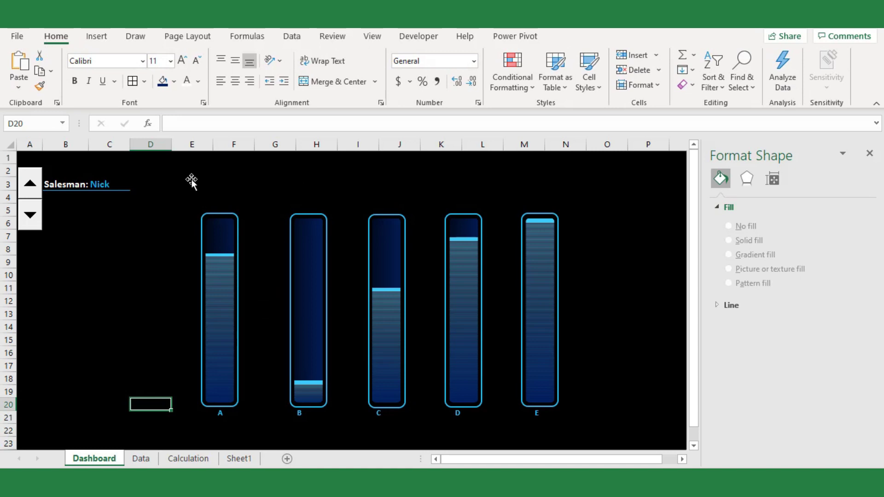
# Insert a 1" by 1" rectangle inside the chart, over the upper end of bar A.
pyautogui.click(225, 193)
pyautogui.click(96, 37)
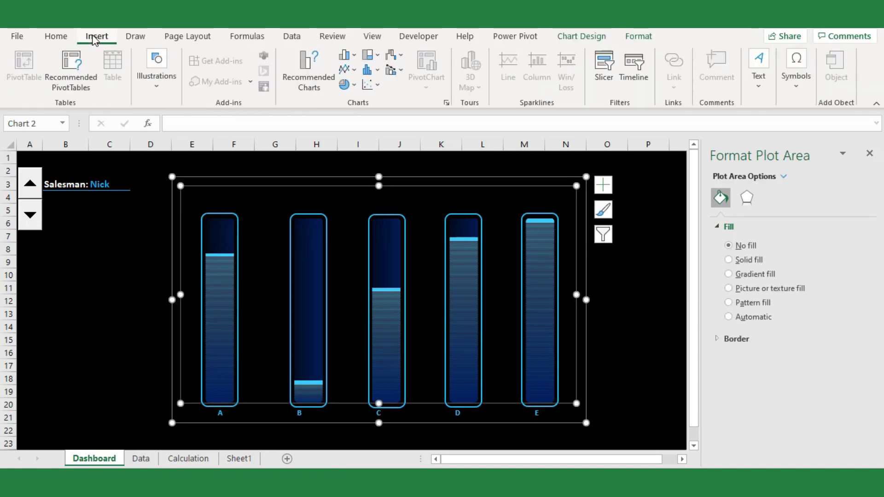
pyautogui.click(149, 81)
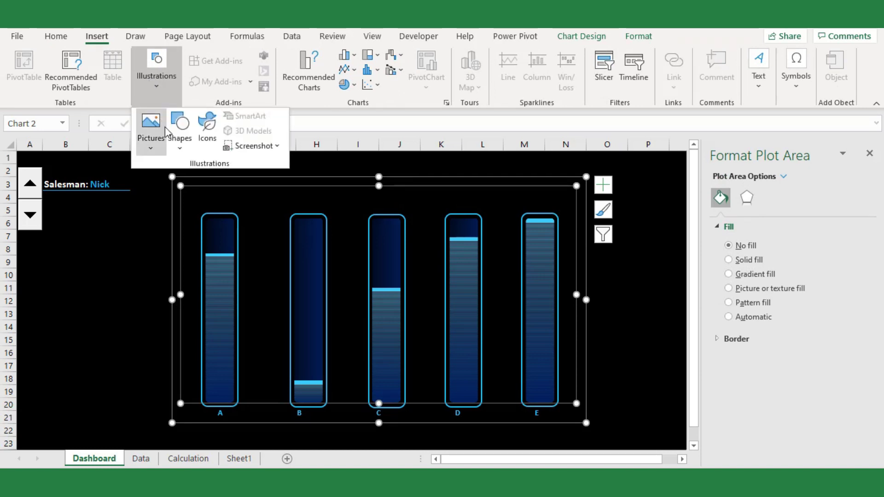
pyautogui.click(173, 143)
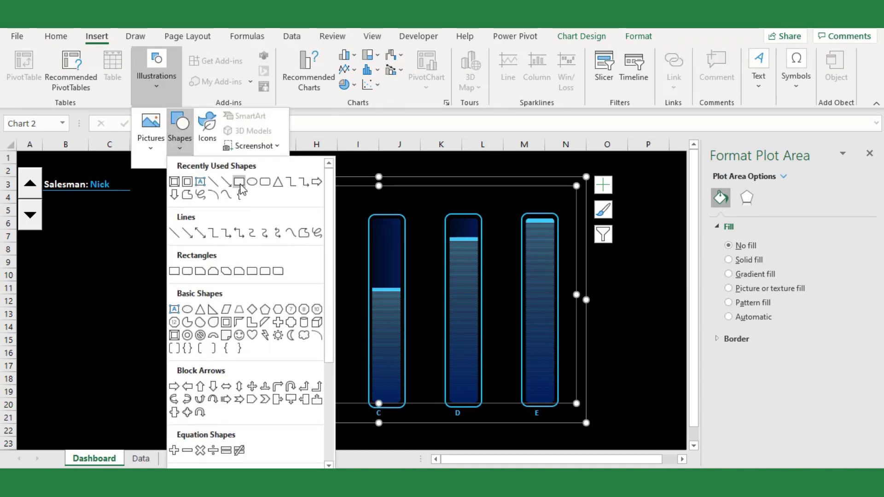
pyautogui.press('Escape')
pyautogui.press('Escape')
pyautogui.click(200, 186)
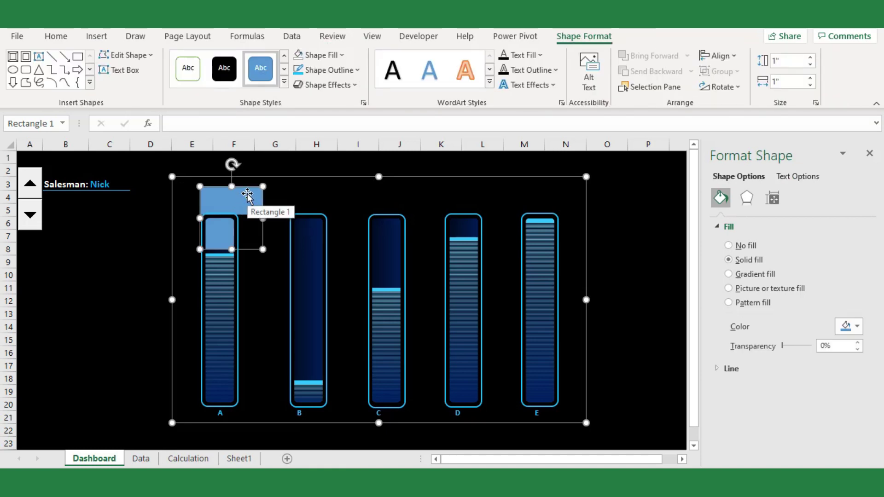
# Link the new rectangle's text to product A's percentage with the formula =Calculation!$I$4.
pyautogui.click(221, 123)
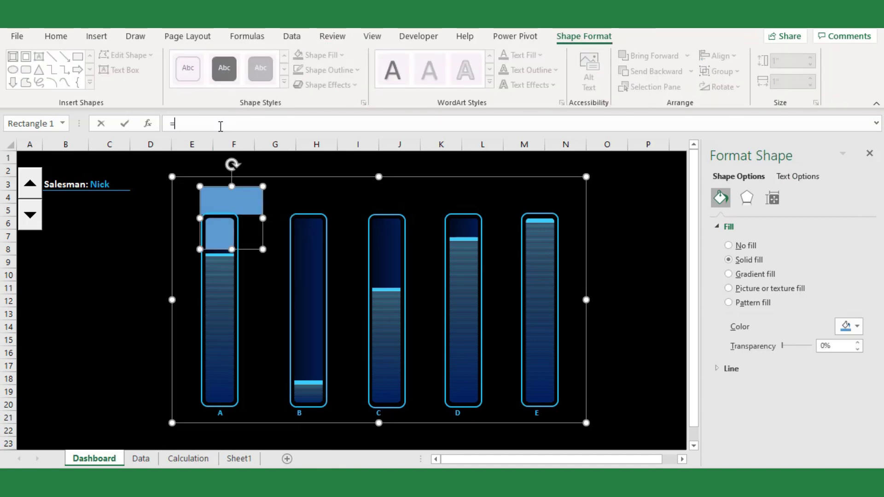
pyautogui.click(188, 458)
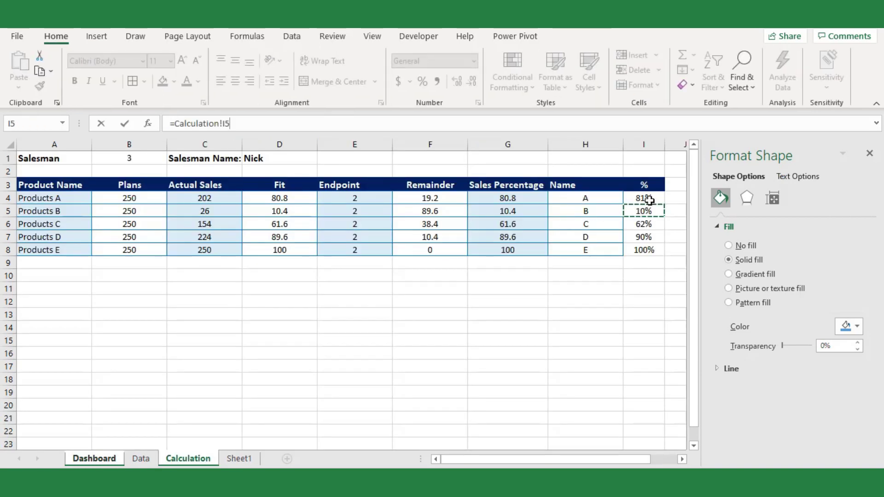
pyautogui.press('Return')
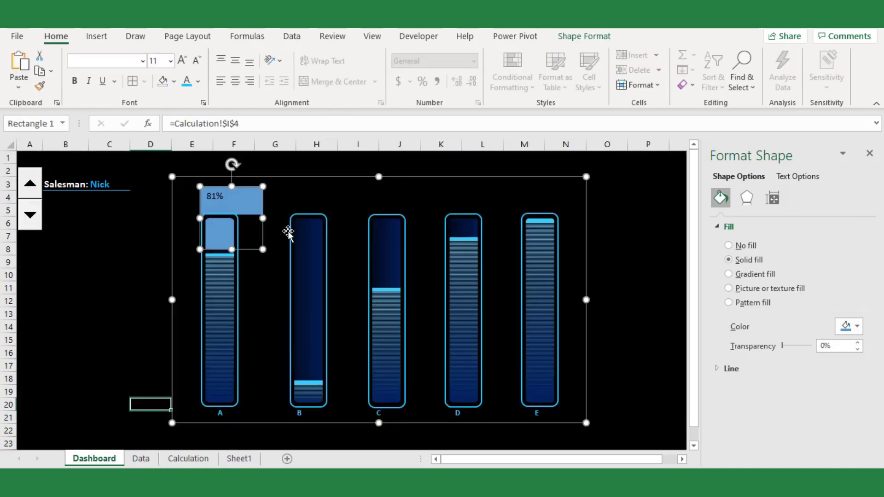
# Remove the fill and outline of the linked percentage rectangle above bar A.
pyautogui.click(174, 81)
pyautogui.click(181, 282)
pyautogui.click(584, 36)
pyautogui.click(353, 69)
pyautogui.click(332, 270)
# Shrink the percentage label to fit above bar A and format its text as 14 pt bold light blue, centred both ways.
pyautogui.click(69, 39)
pyautogui.click(181, 60)
pyautogui.click(180, 60)
pyautogui.moveTo(263, 249); pyautogui.dragTo(316, 207)
pyautogui.click(235, 61)
pyautogui.click(234, 81)
# Copy the percentage label above bars B to E and link each to its product's Calculation percentage, starting with I5 for B, in light blue.
pyautogui.moveTo(231, 208); pyautogui.dragTo(549, 207)
pyautogui.click(307, 199)
pyautogui.click(252, 123)
pyautogui.write('=')
pyautogui.click(188, 458)
pyautogui.click(641, 210)
pyautogui.press('Return')
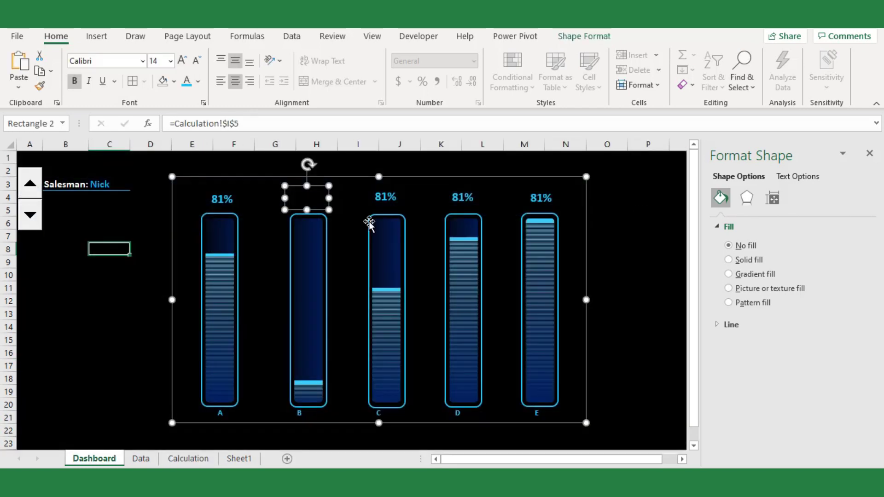
pyautogui.click(186, 82)
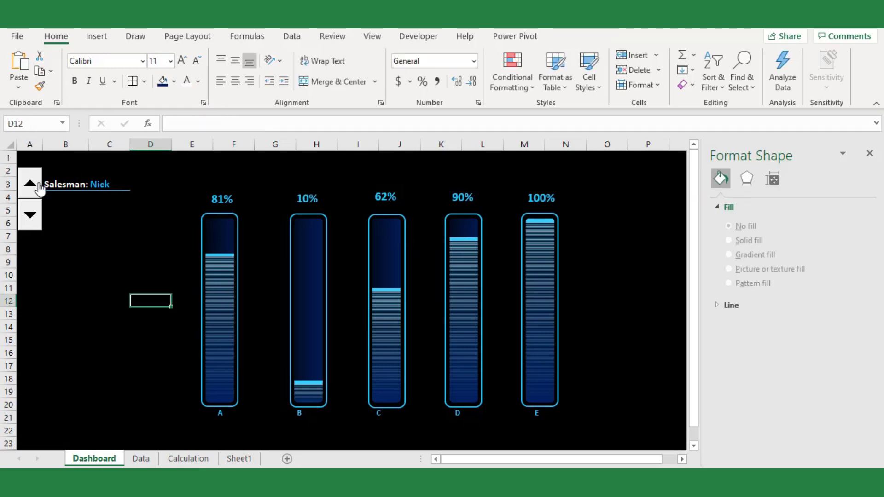
# Test the spin button by stepping through the salesmen and checking the bars and percentage labels.
pyautogui.click(39, 188)
pyautogui.click(39, 188)
pyautogui.click(39, 188)
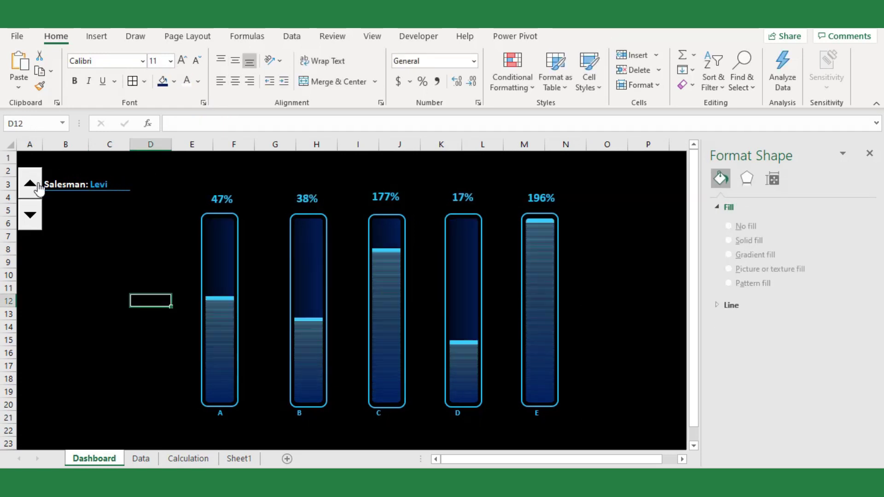
pyautogui.click(39, 188)
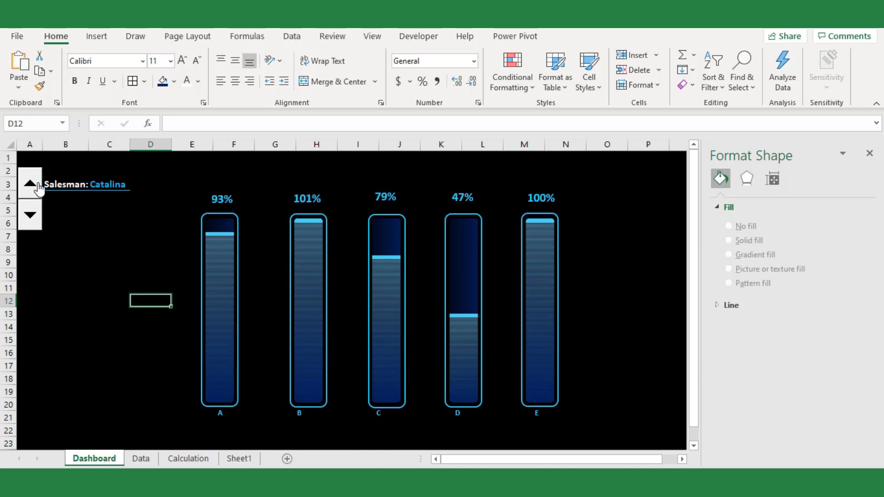
pyautogui.click(35, 207)
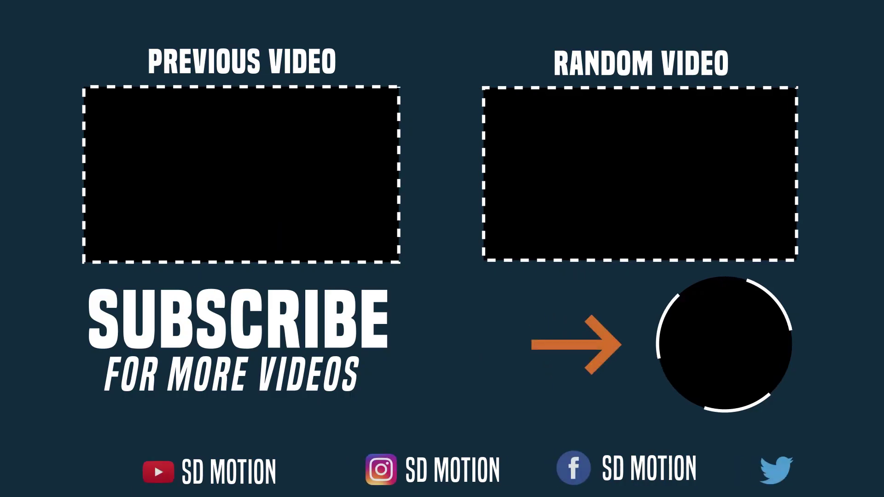